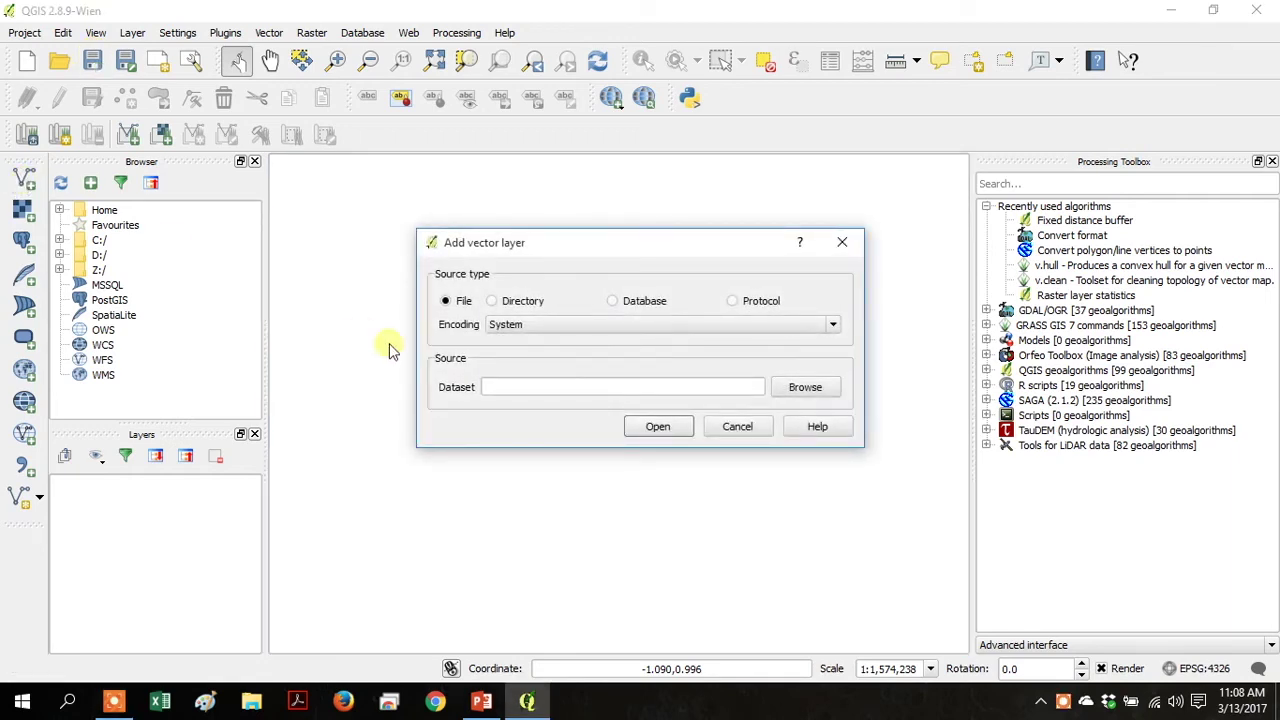
Add LV_Countries.shp from C:\temp as a vector layer on the map.
click(783, 392)
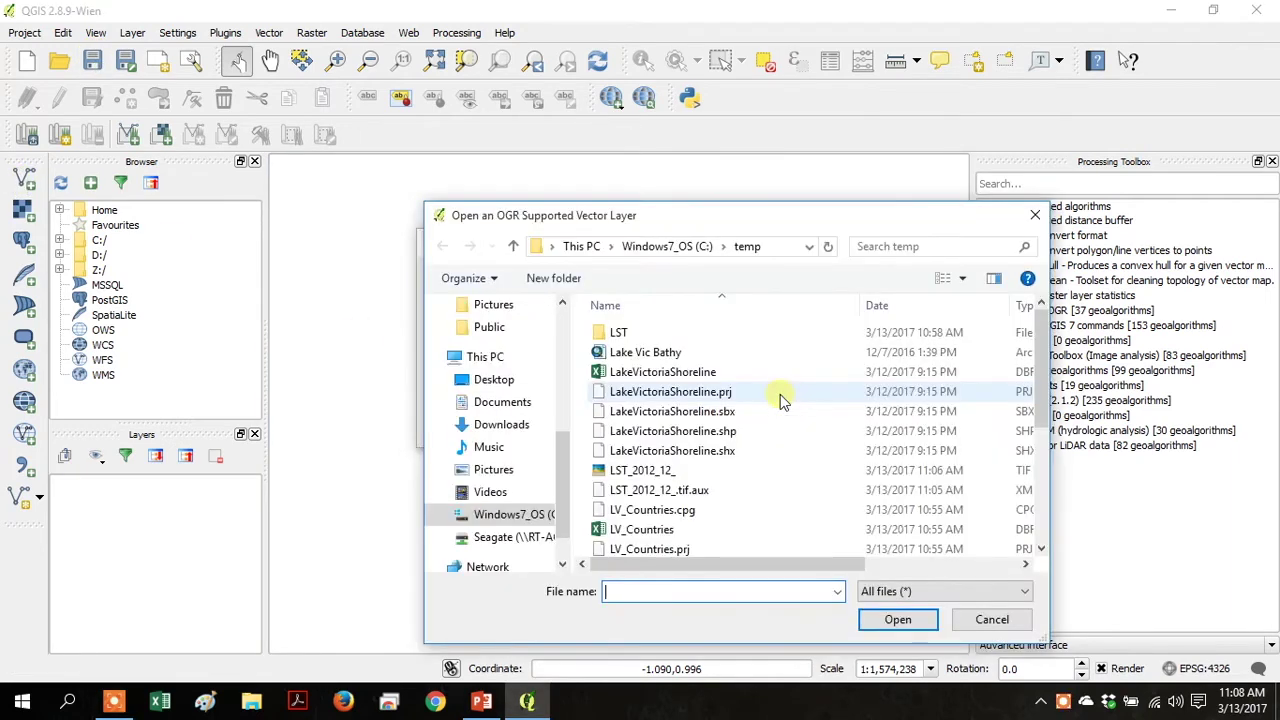
click(1041, 549)
click(1041, 549)
click(1041, 549)
click(1041, 549)
click(1041, 549)
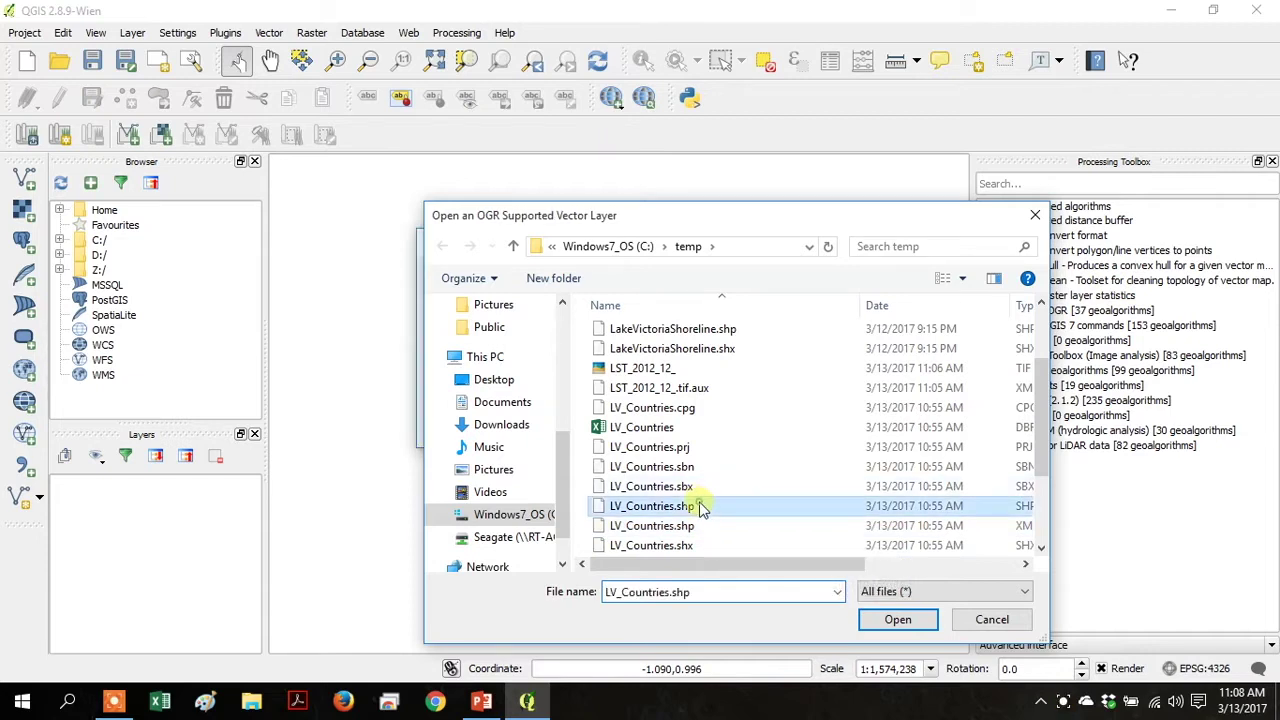
double_click(700, 507)
click(650, 427)
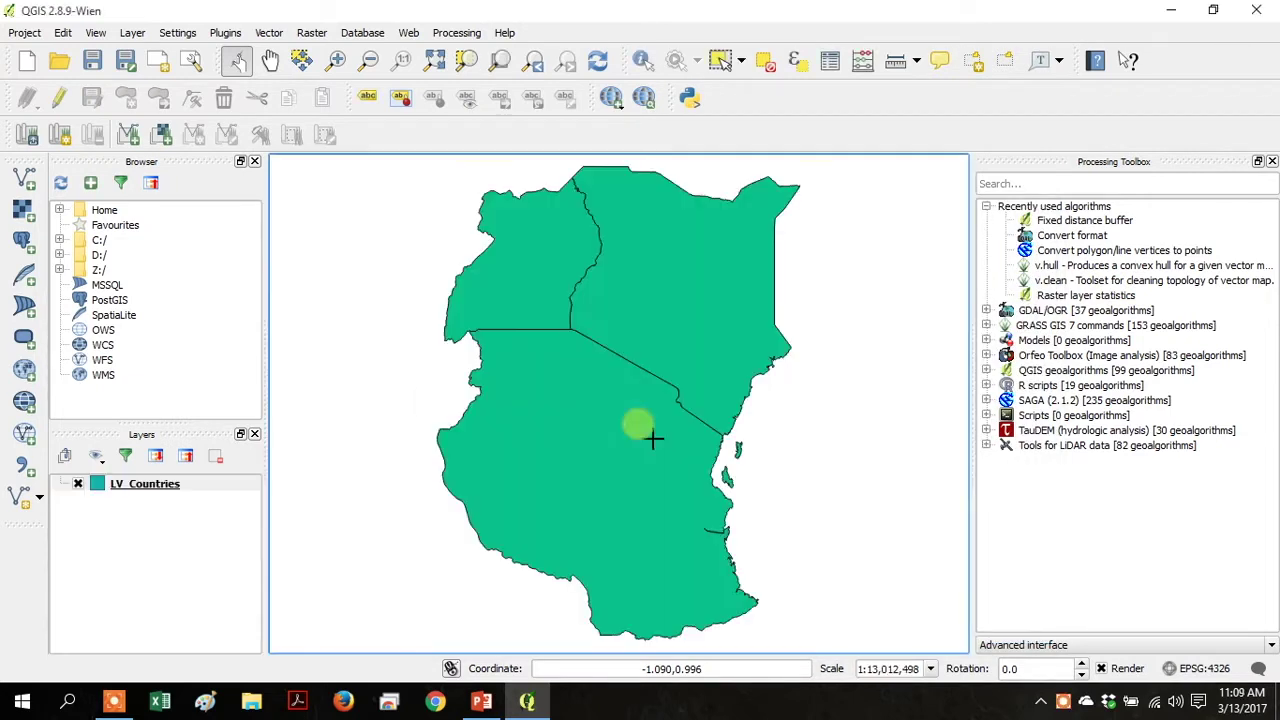
Give the LV_Countries simple fill a transparent fill.
click(102, 486)
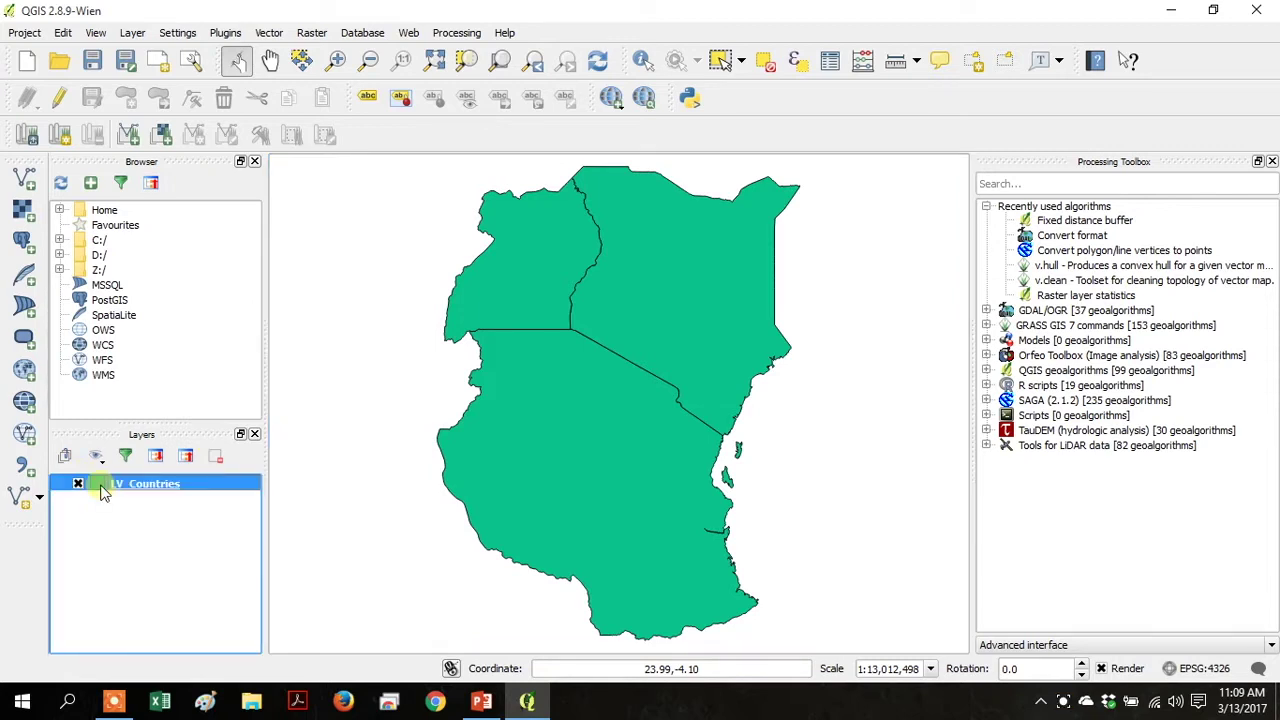
double_click(105, 487)
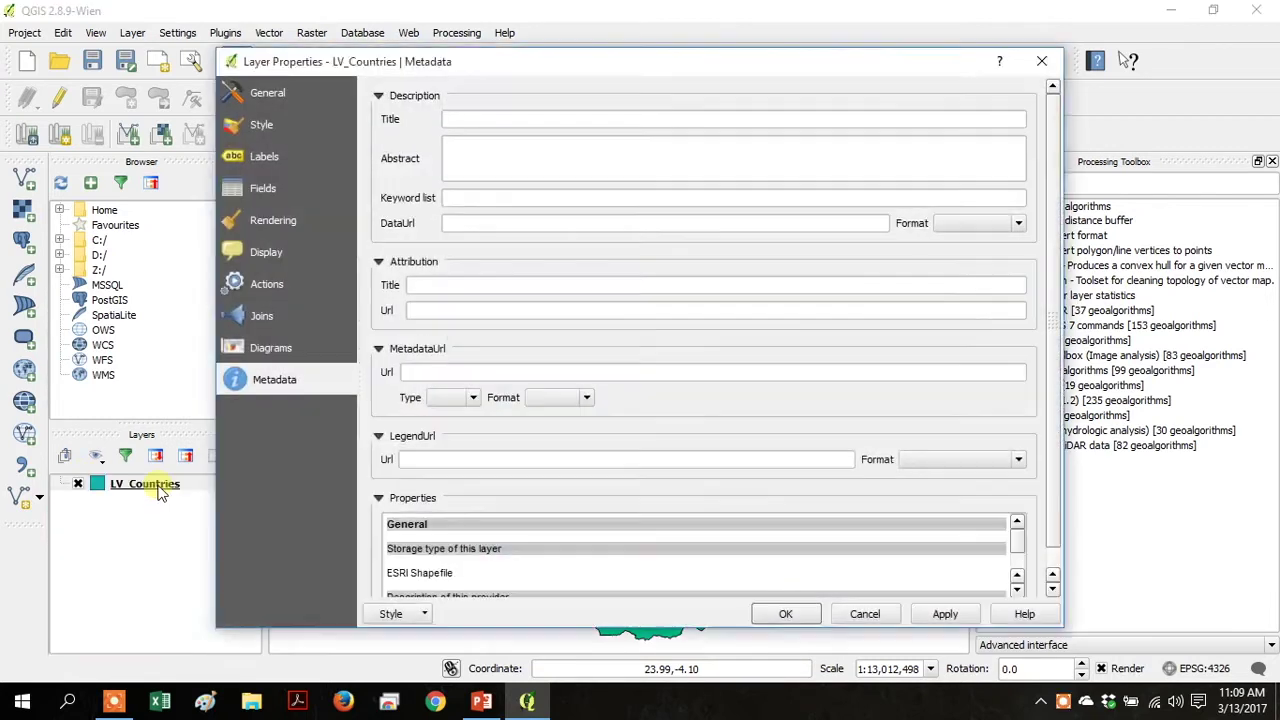
click(268, 126)
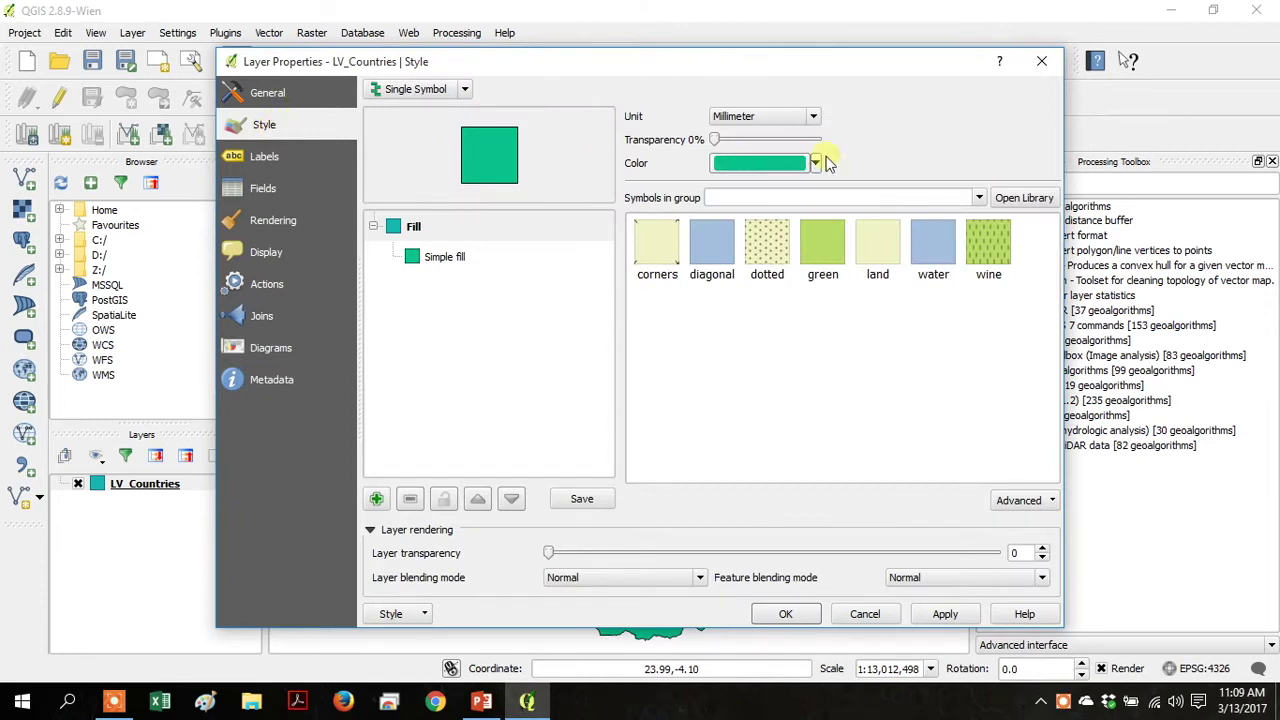
click(430, 257)
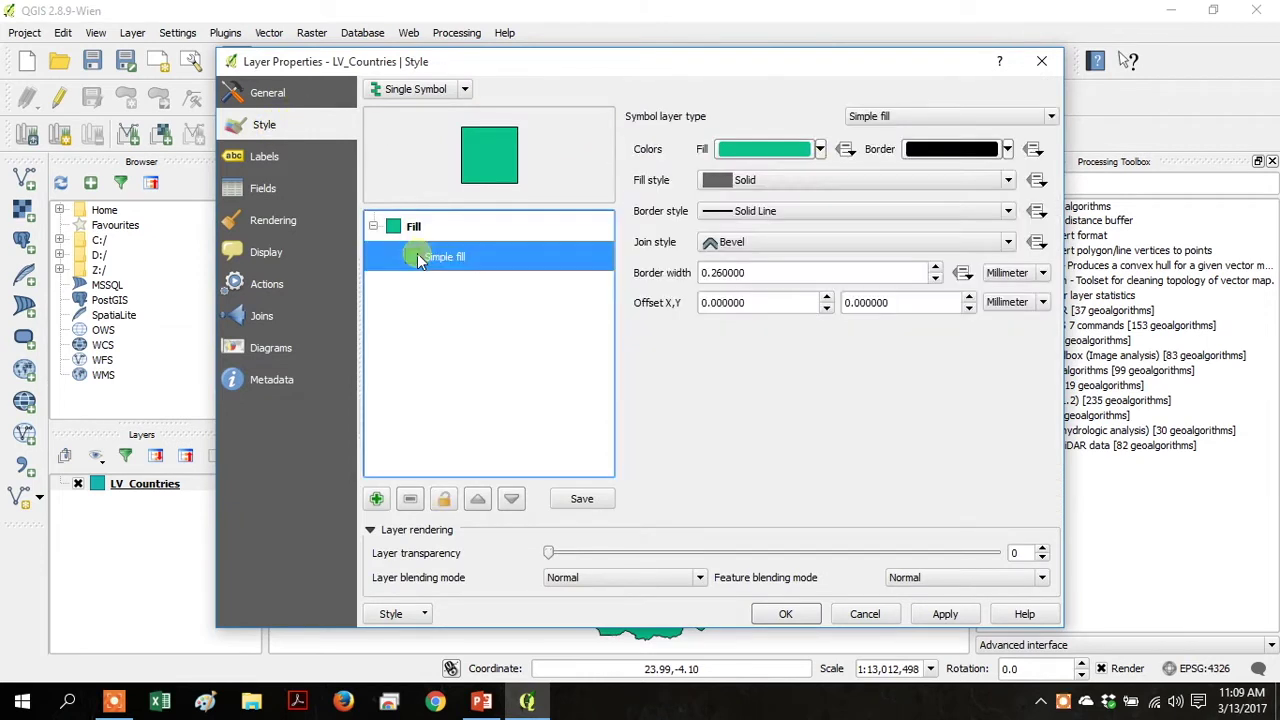
click(822, 149)
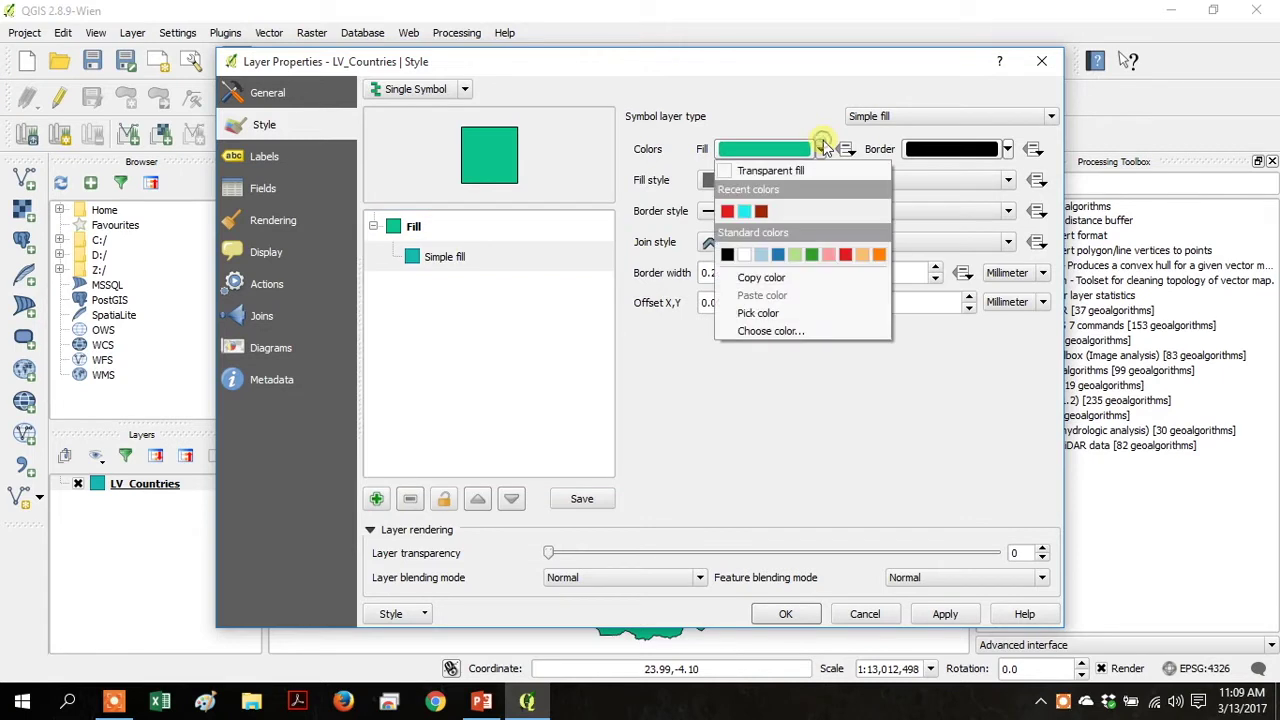
click(798, 170)
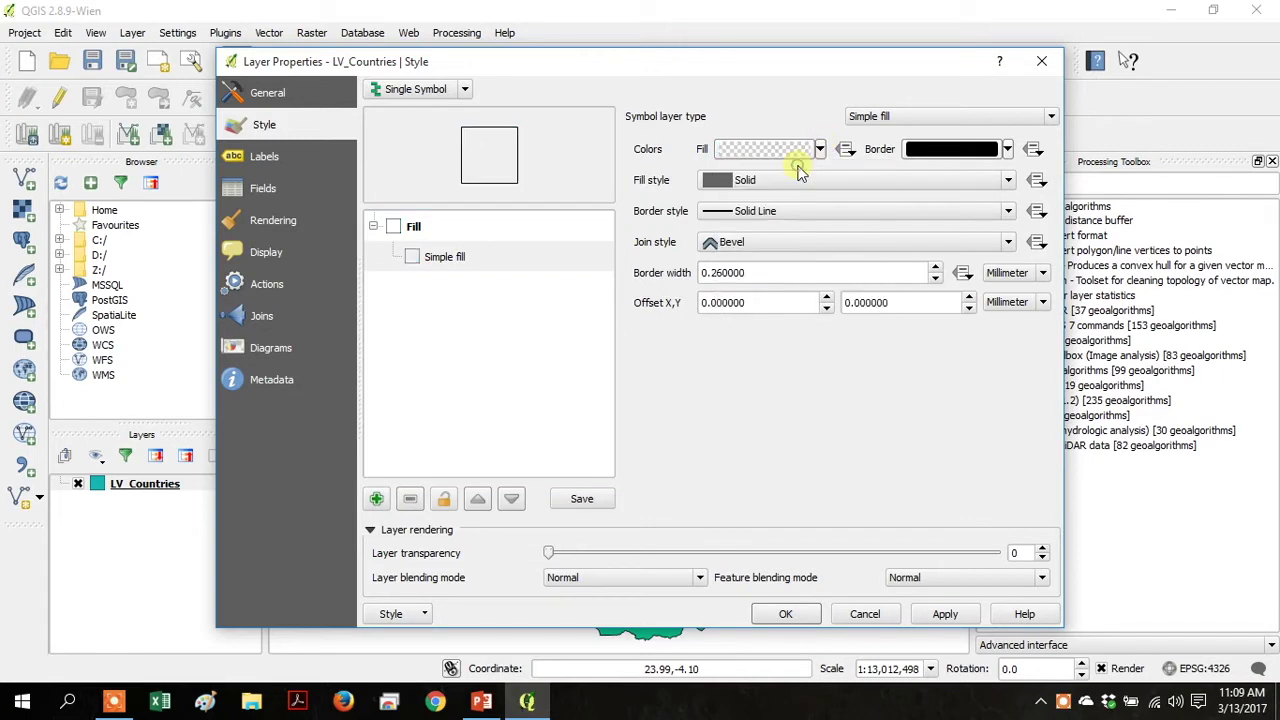
Keep a solid black border, widen it to 0.86 mm, and apply the style.
click(1032, 149)
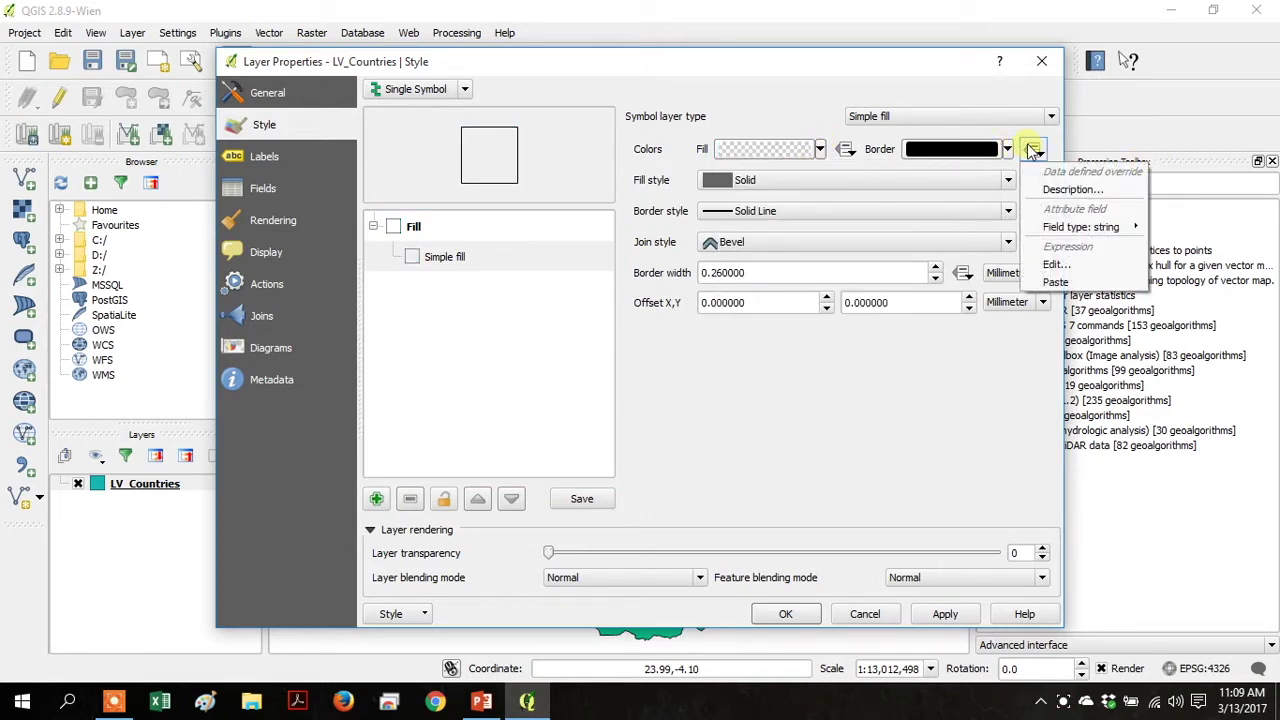
click(945, 150)
click(946, 150)
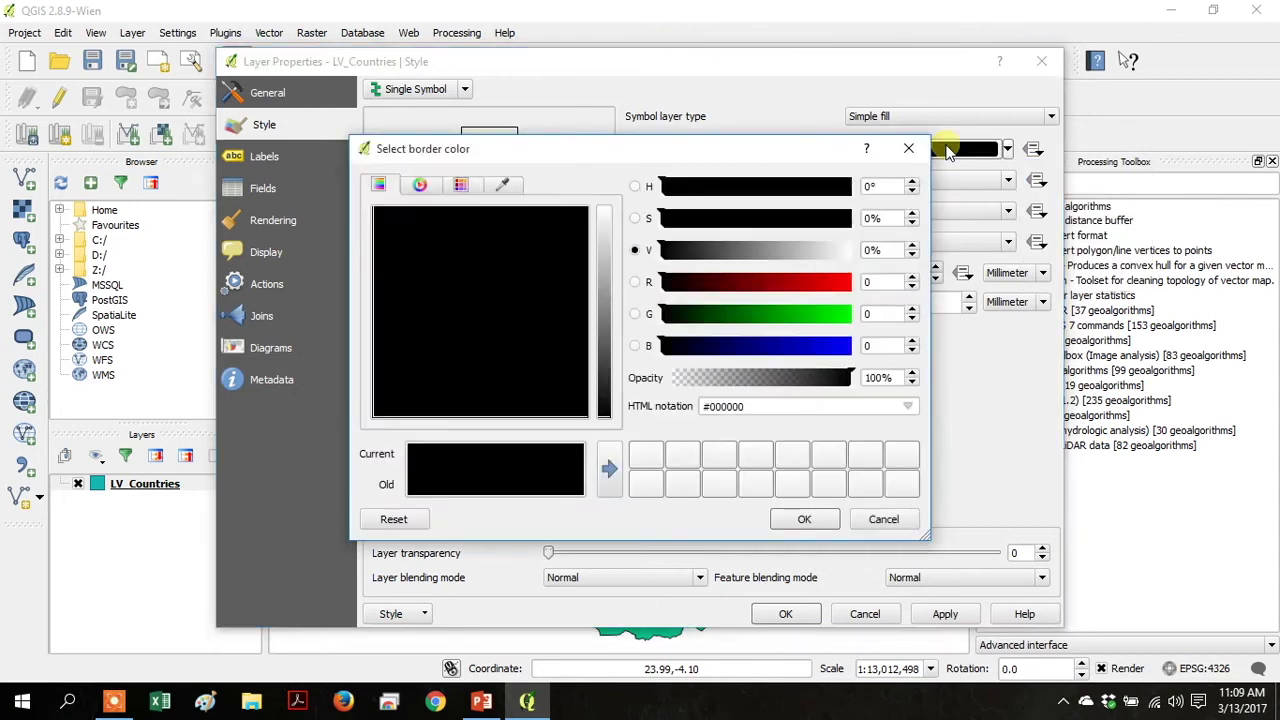
click(806, 526)
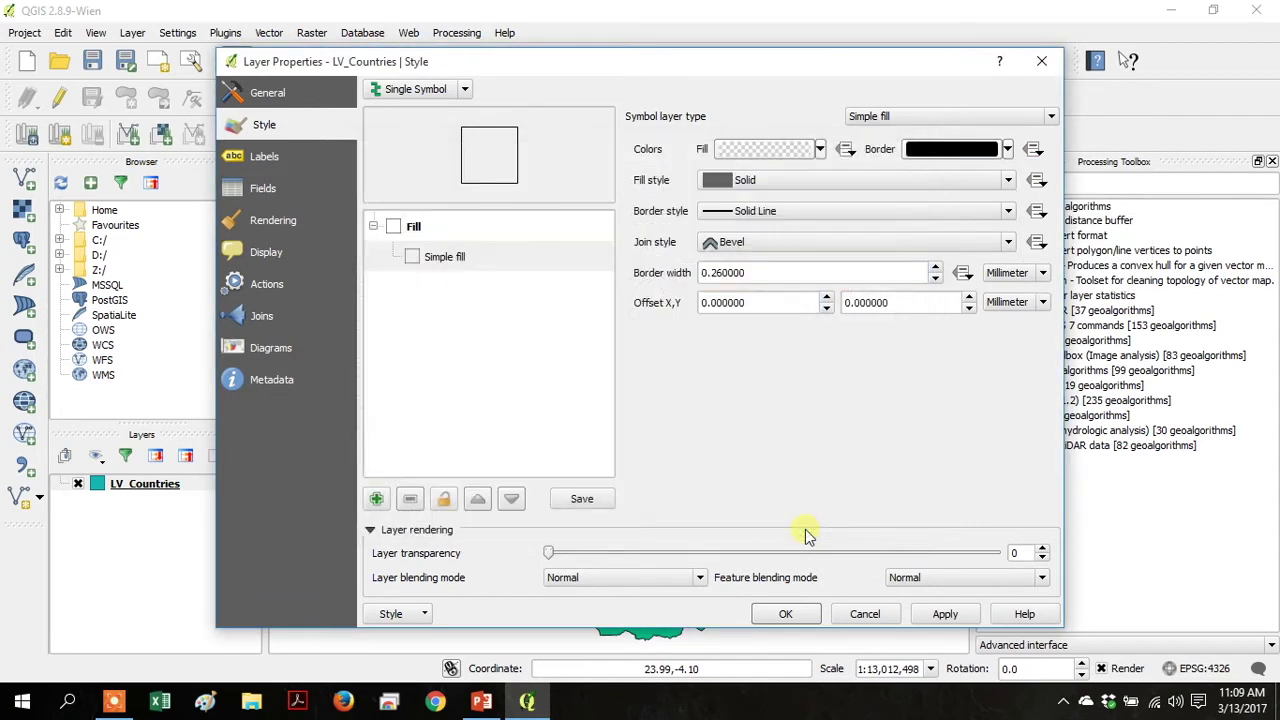
click(1006, 215)
click(1008, 225)
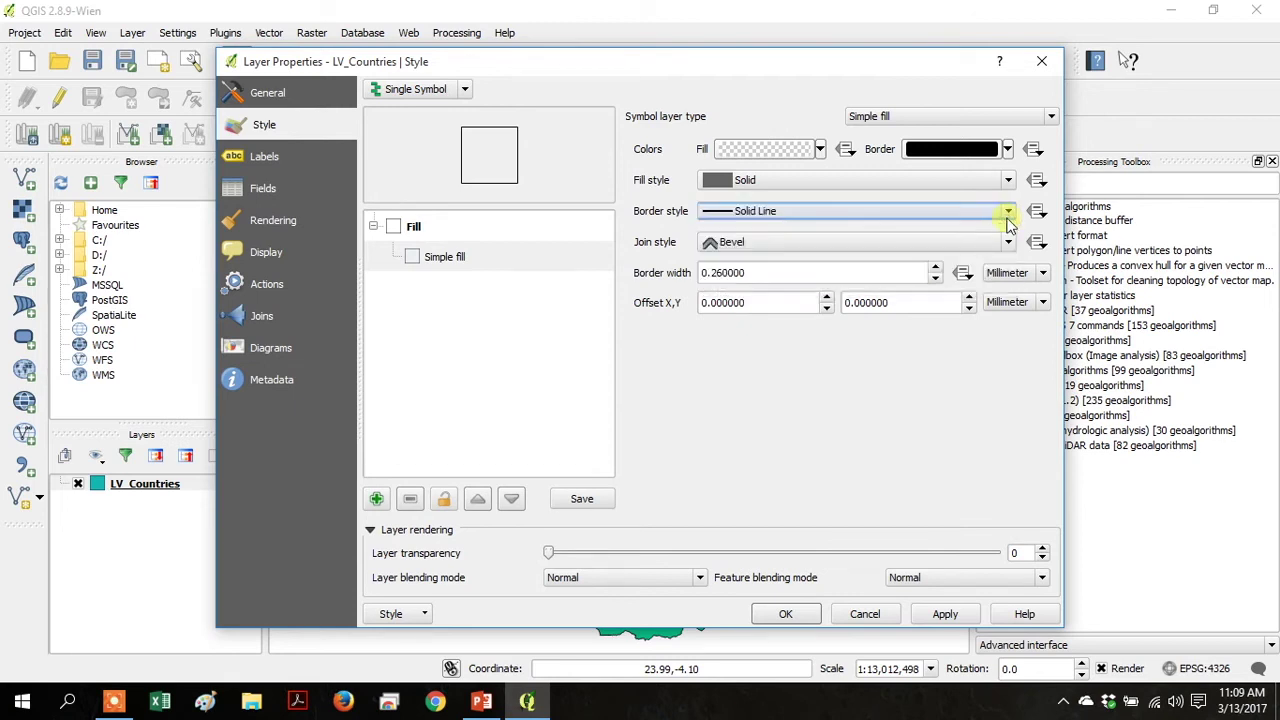
click(935, 268)
click(935, 268)
click(935, 268)
click(788, 612)
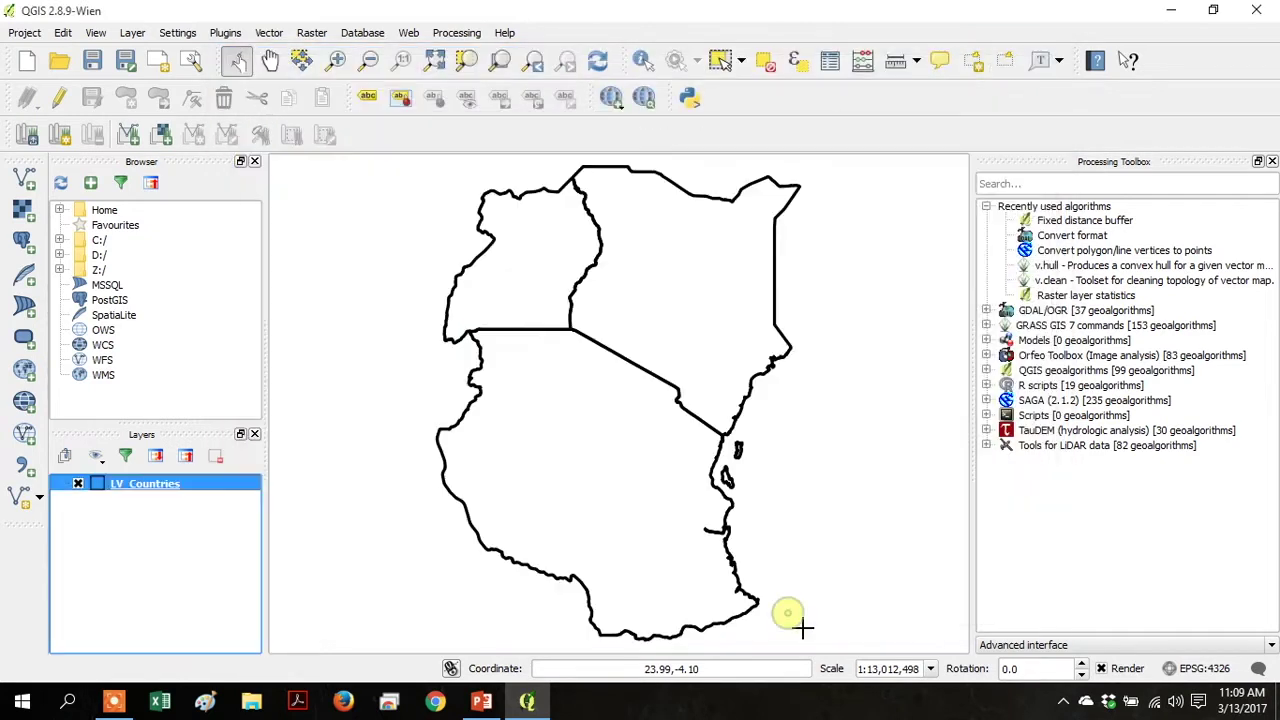
click(24, 209)
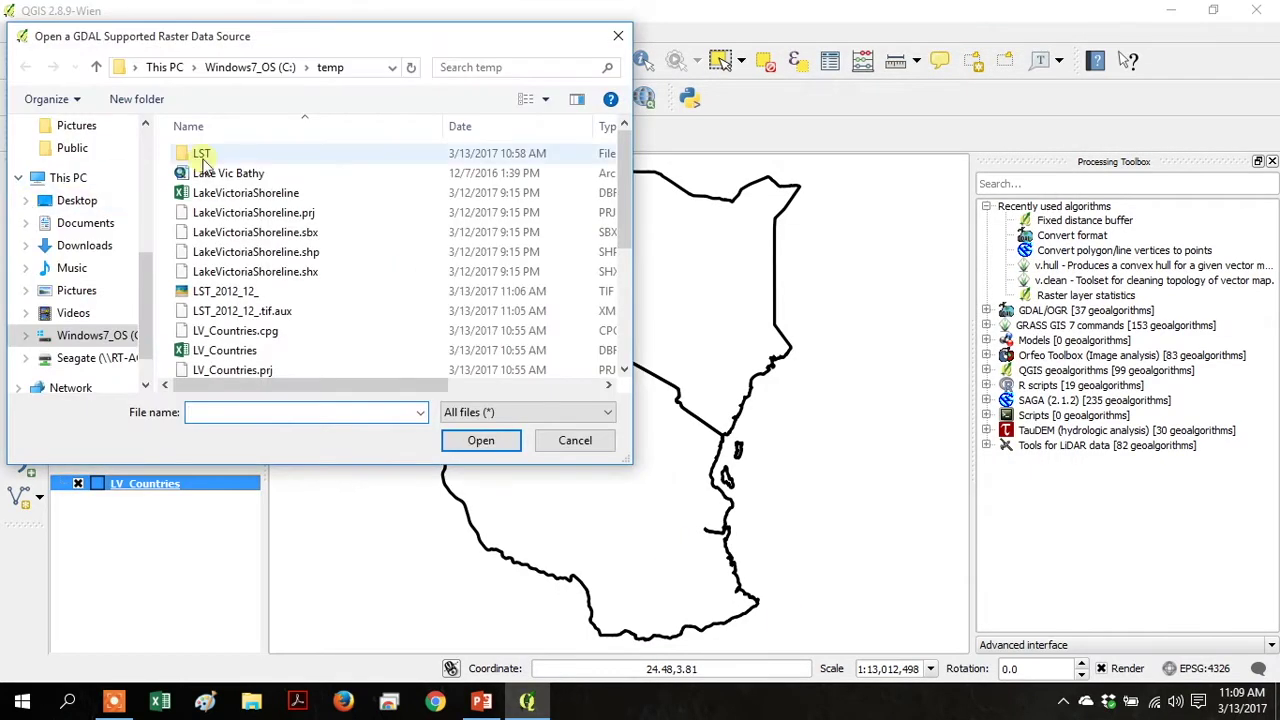
double_click(203, 160)
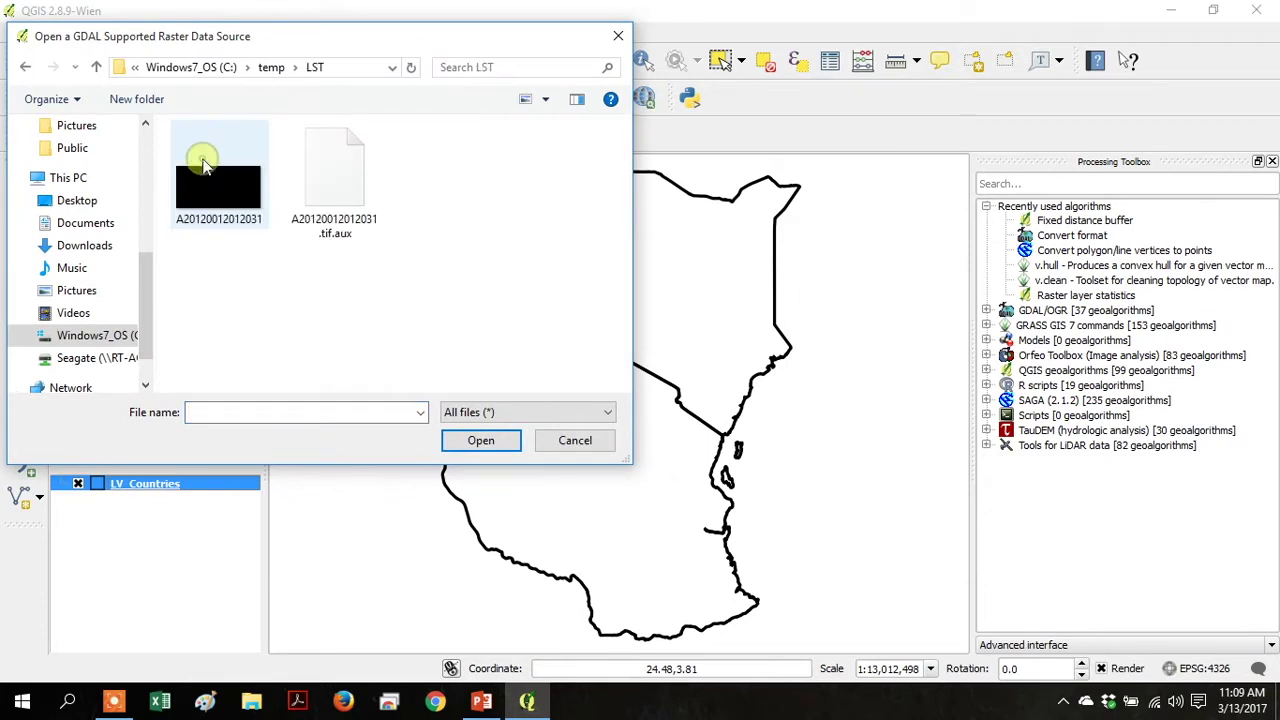
double_click(203, 165)
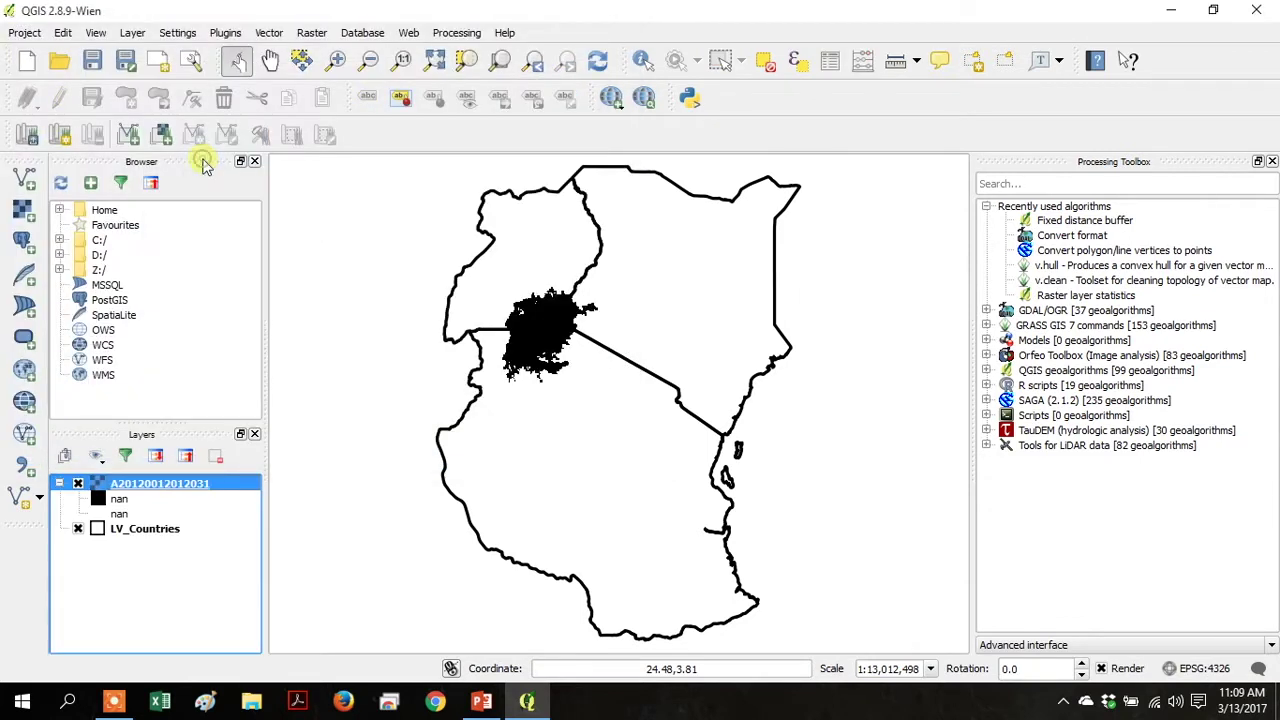
Zoom the map in on the raster around the lake.
click(338, 62)
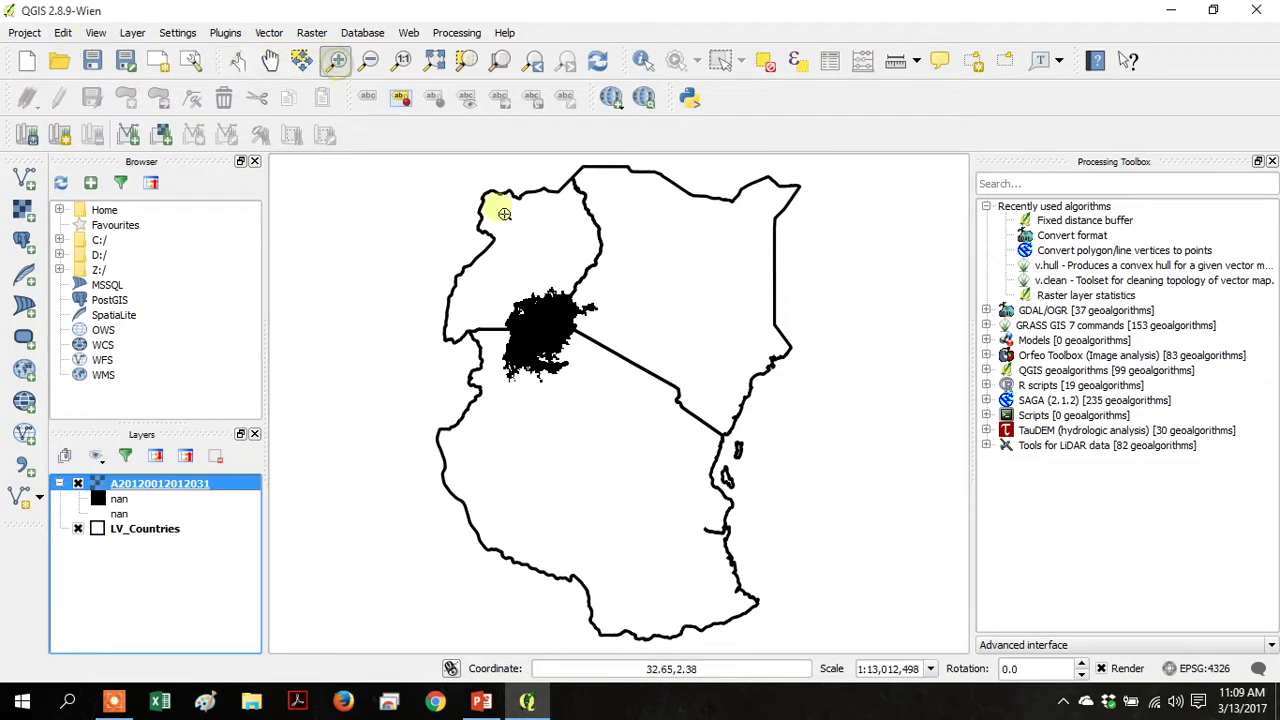
click(491, 284)
drag(491, 284, 618, 392)
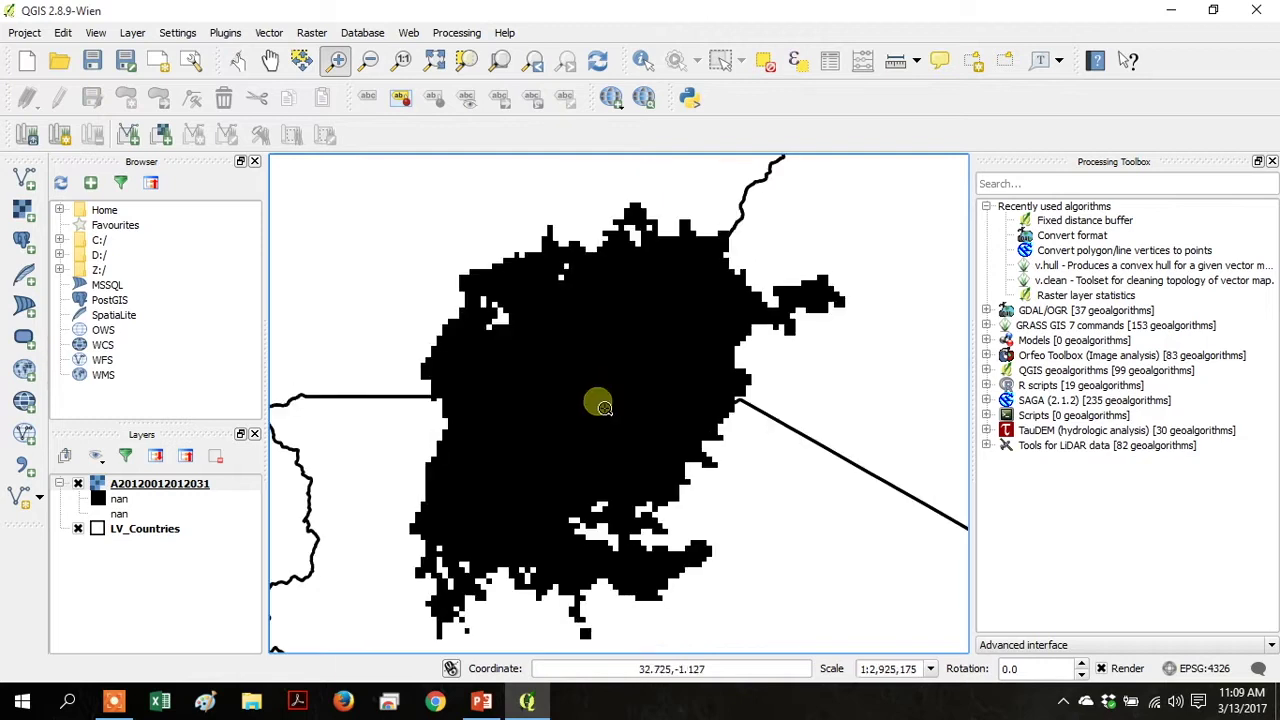
Enable LV_Countries labels using the NAME field, showing names like Kenya and Tanzania.
right_click(170, 540)
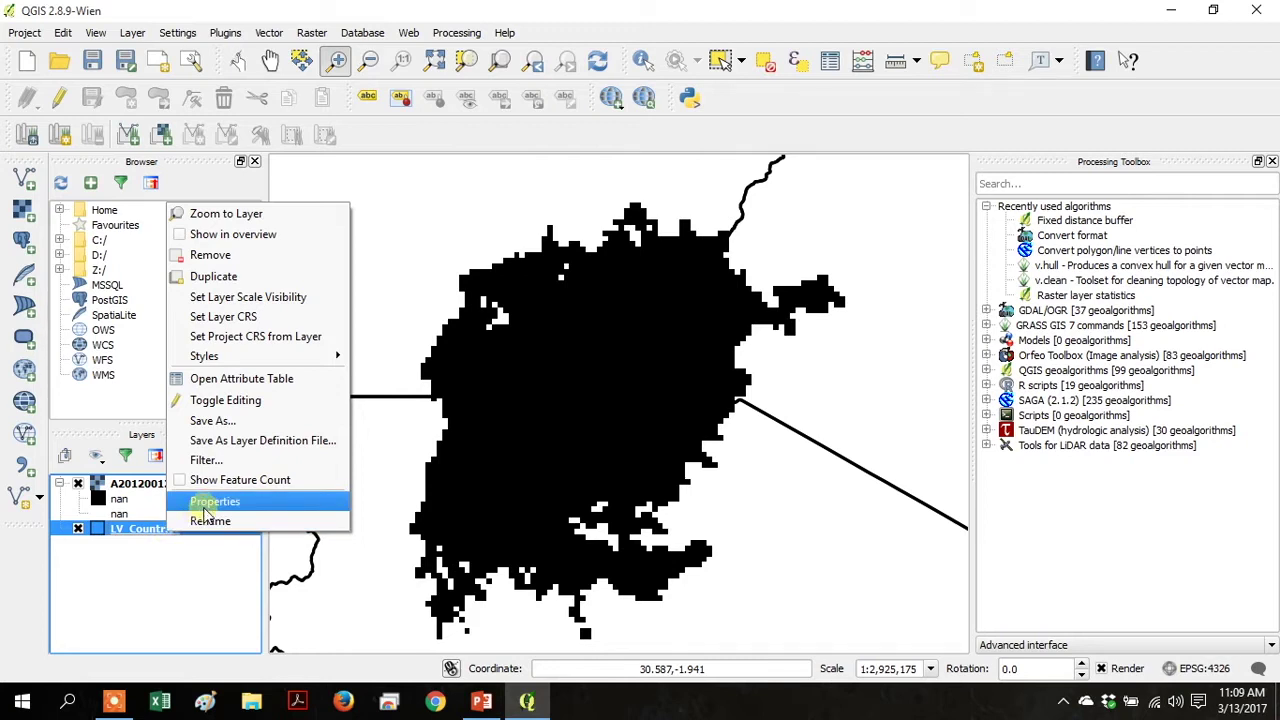
click(204, 506)
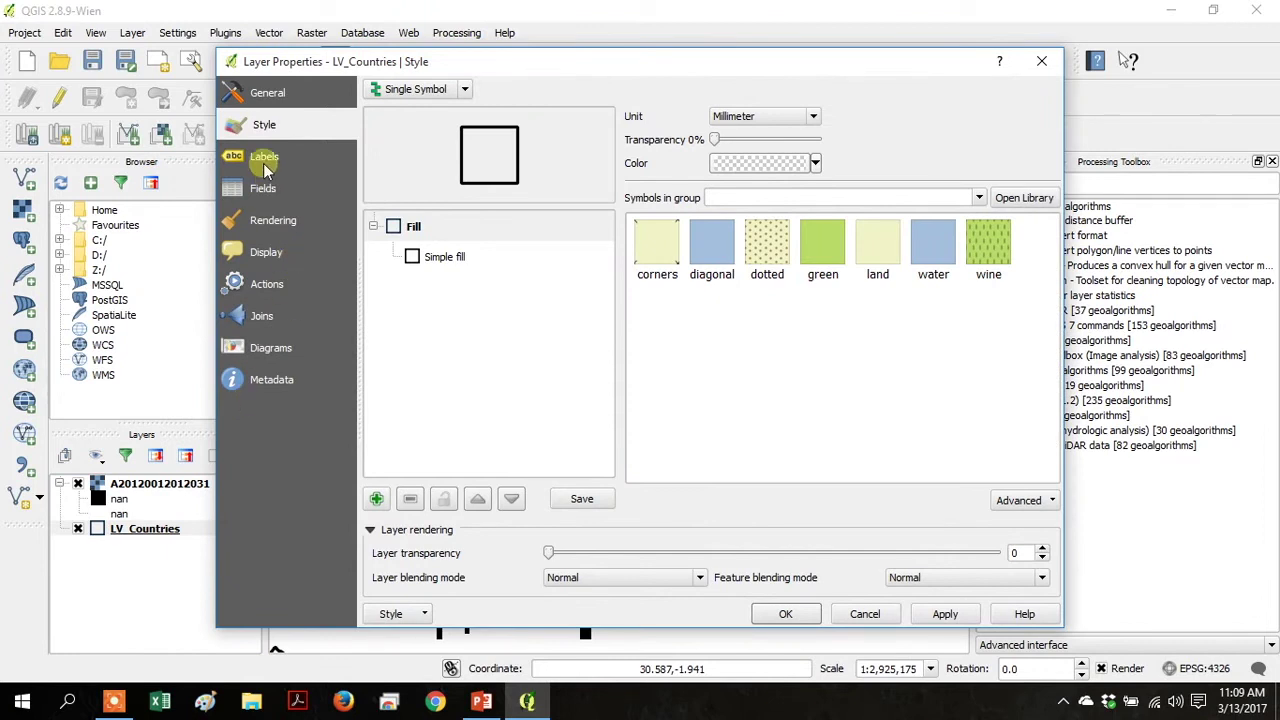
click(265, 164)
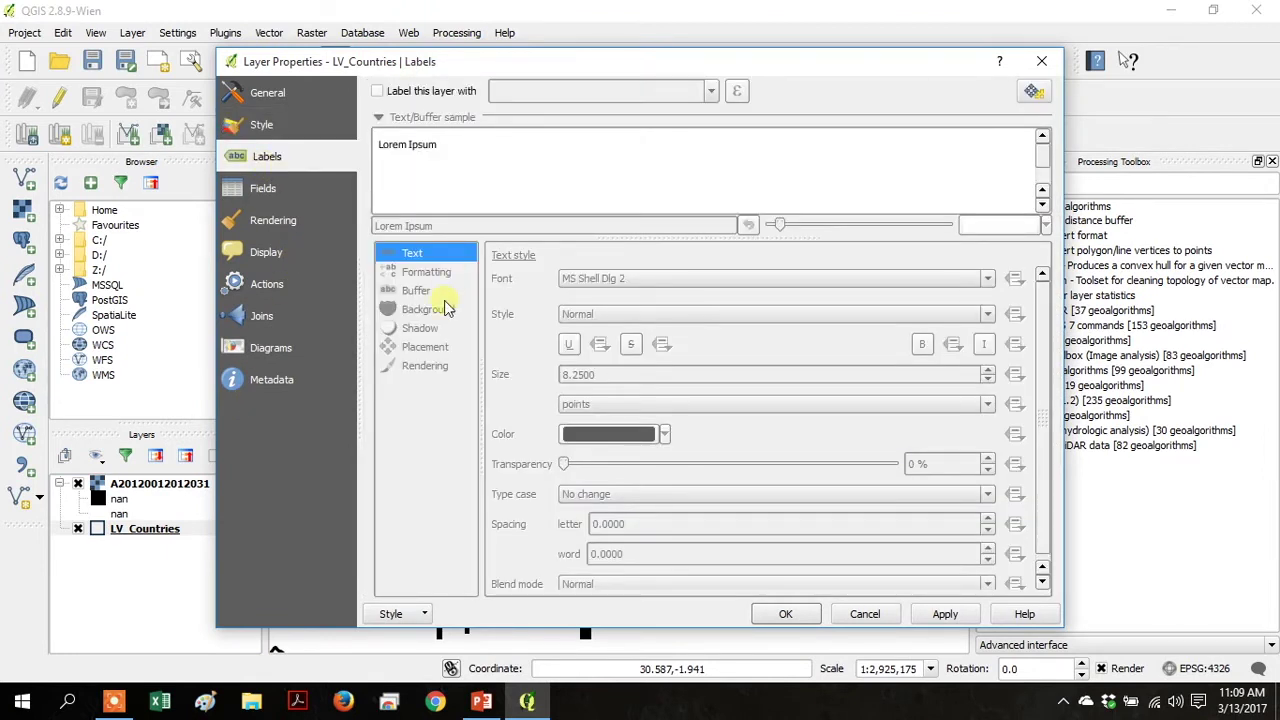
click(443, 91)
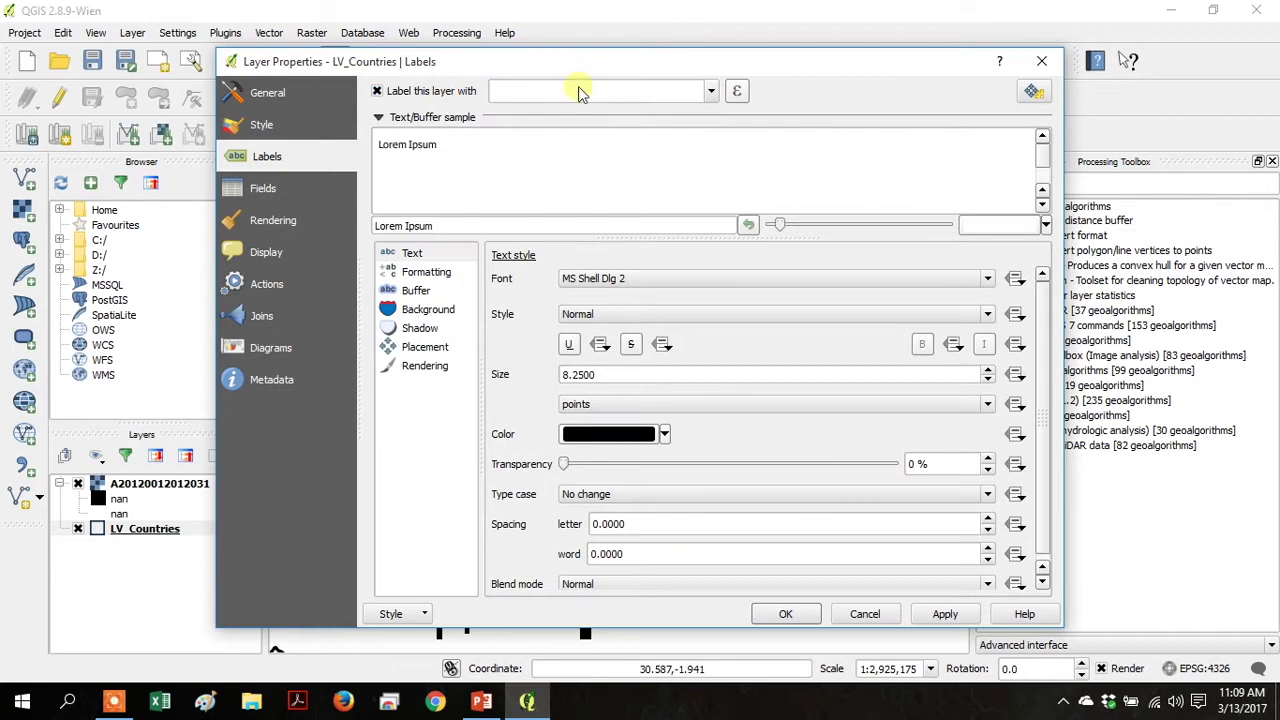
click(711, 91)
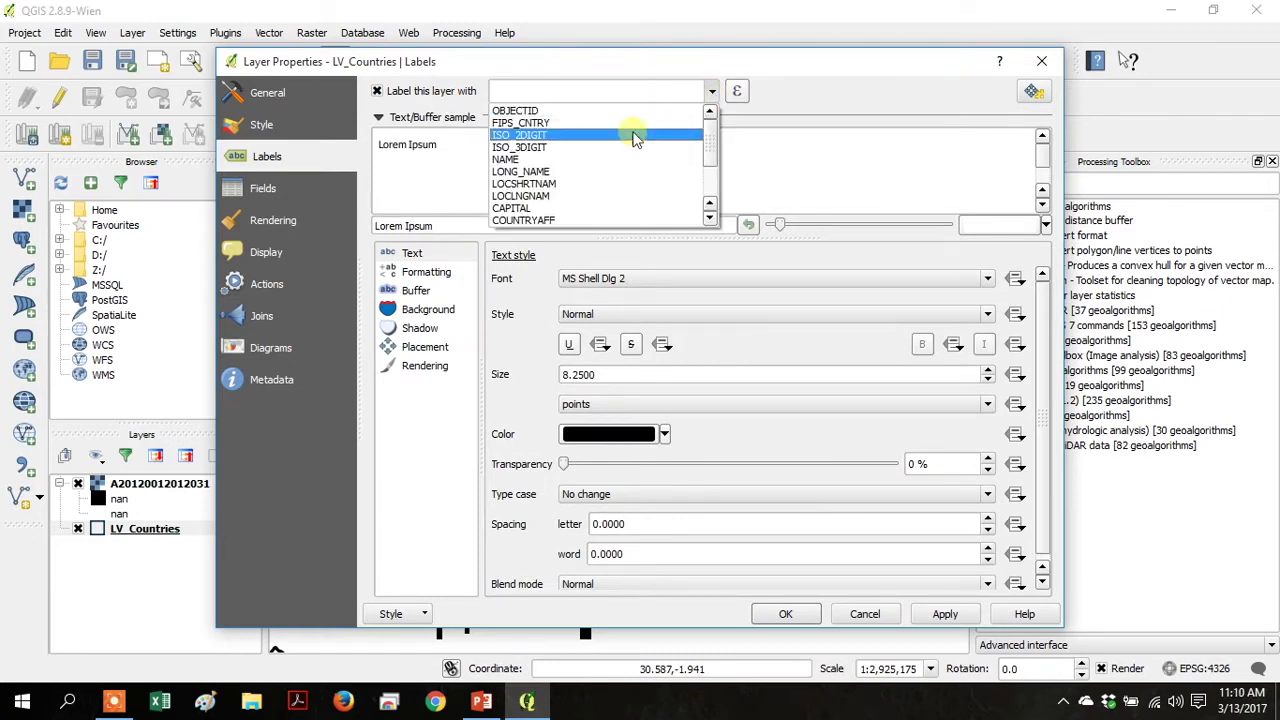
click(624, 164)
click(786, 613)
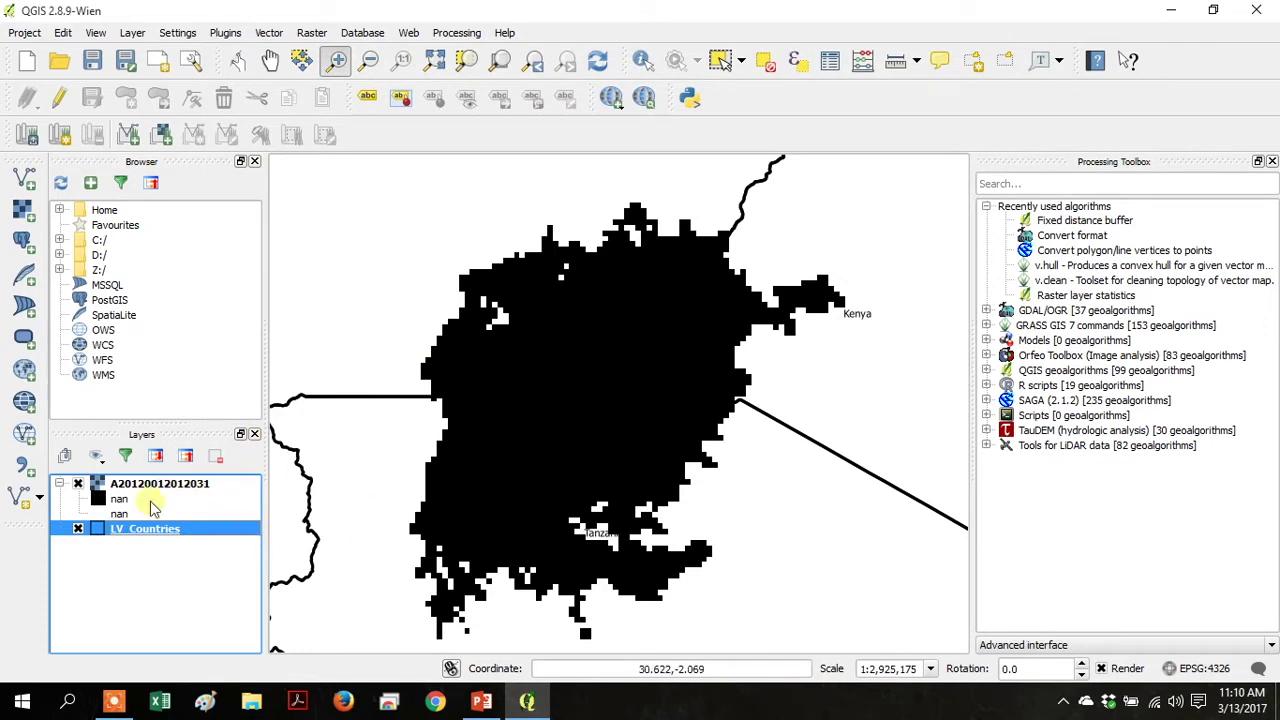
Move the raster below LV_Countries and set its export file to C:/temp/LST/LST2012_12.tif.
drag(140, 485, 137, 568)
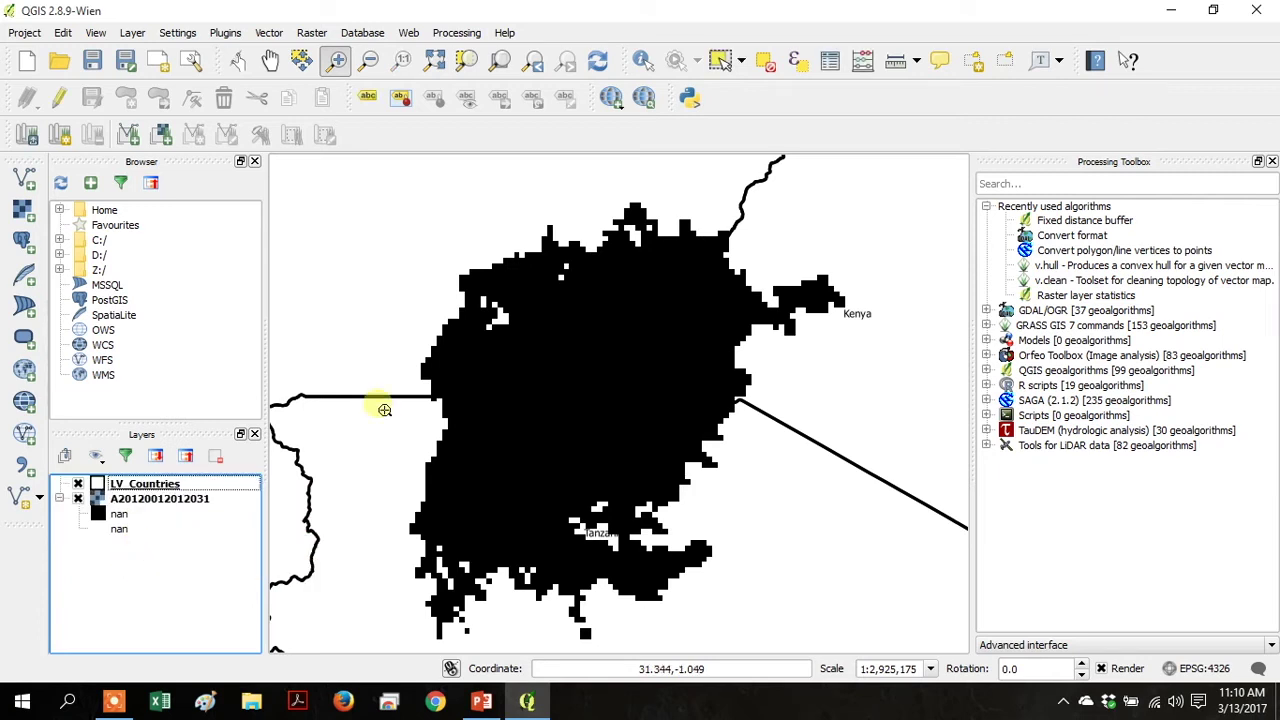
right_click(140, 499)
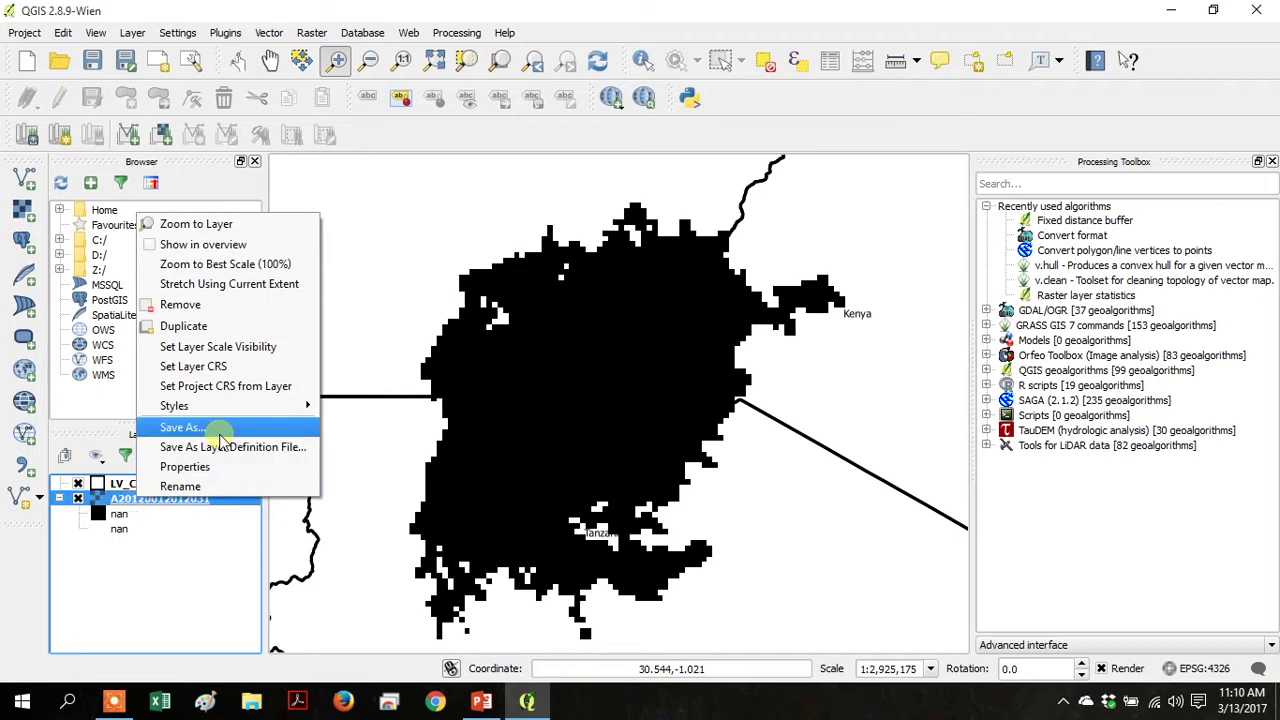
click(214, 428)
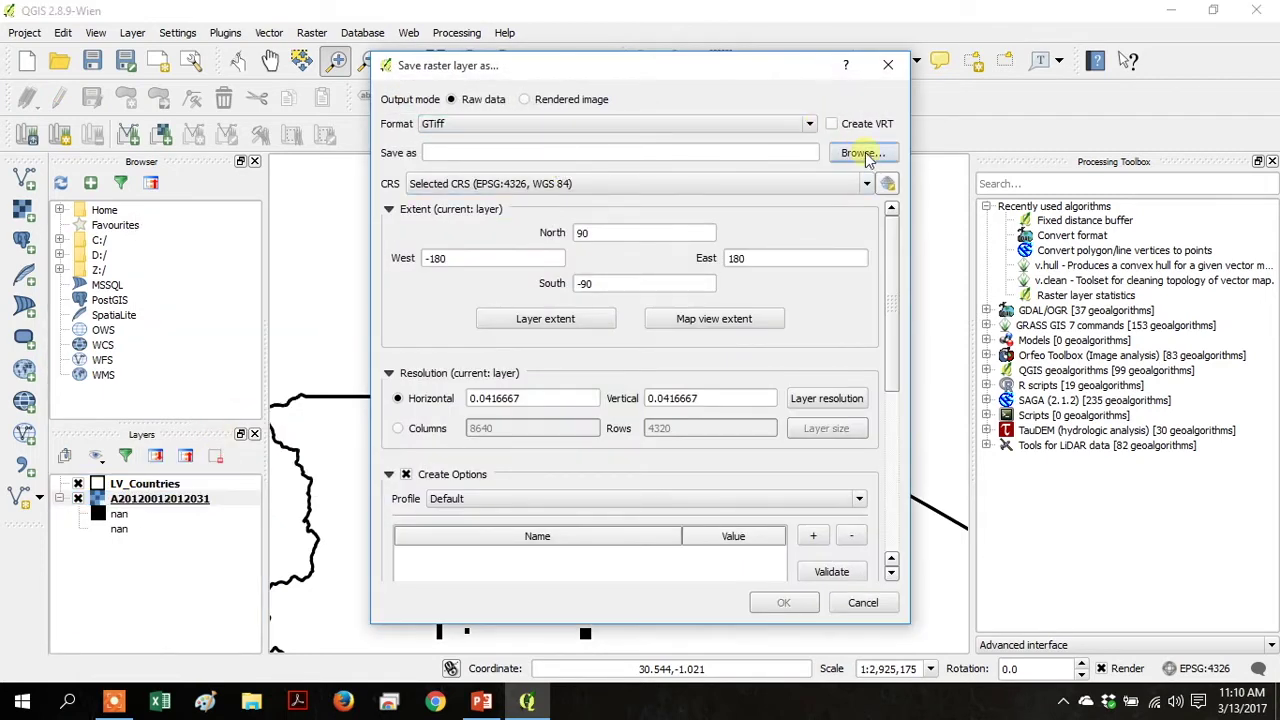
click(862, 152)
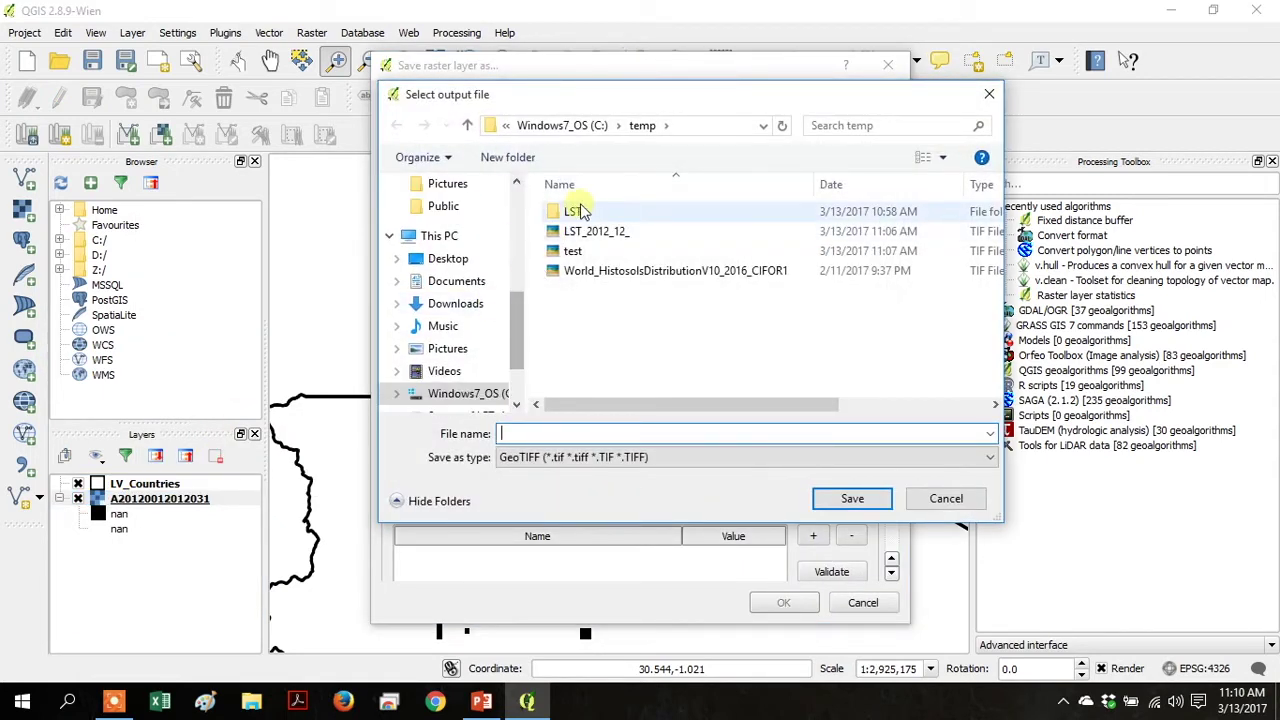
double_click(571, 211)
click(586, 436)
text(LST2012_1)
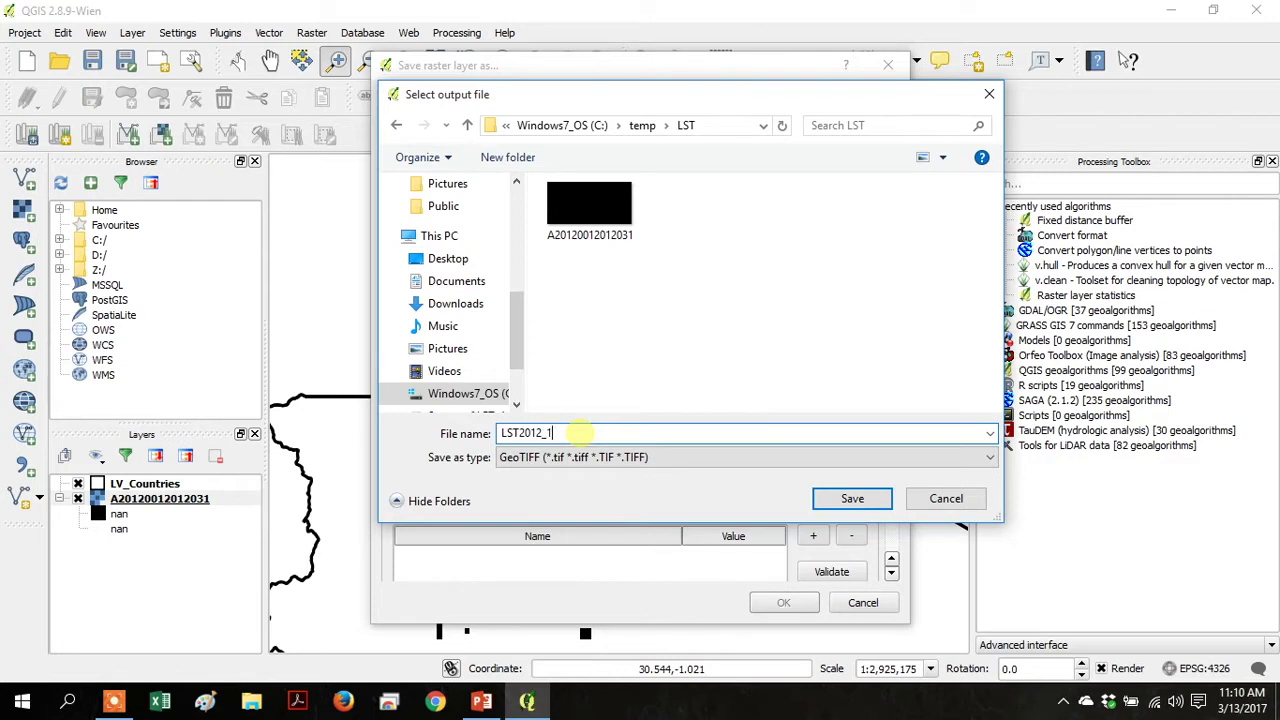
text(2)
click(847, 499)
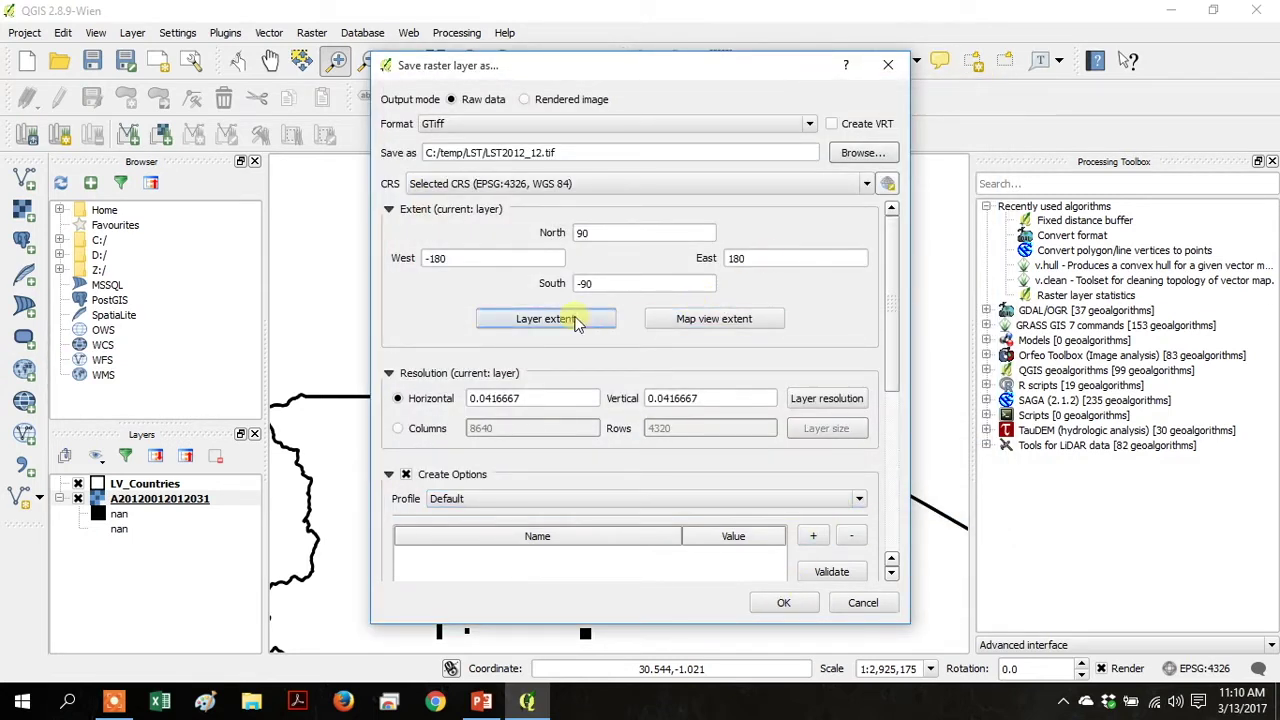
Clip the raster export to the current map view extent.
drag(630, 78, 760, 170)
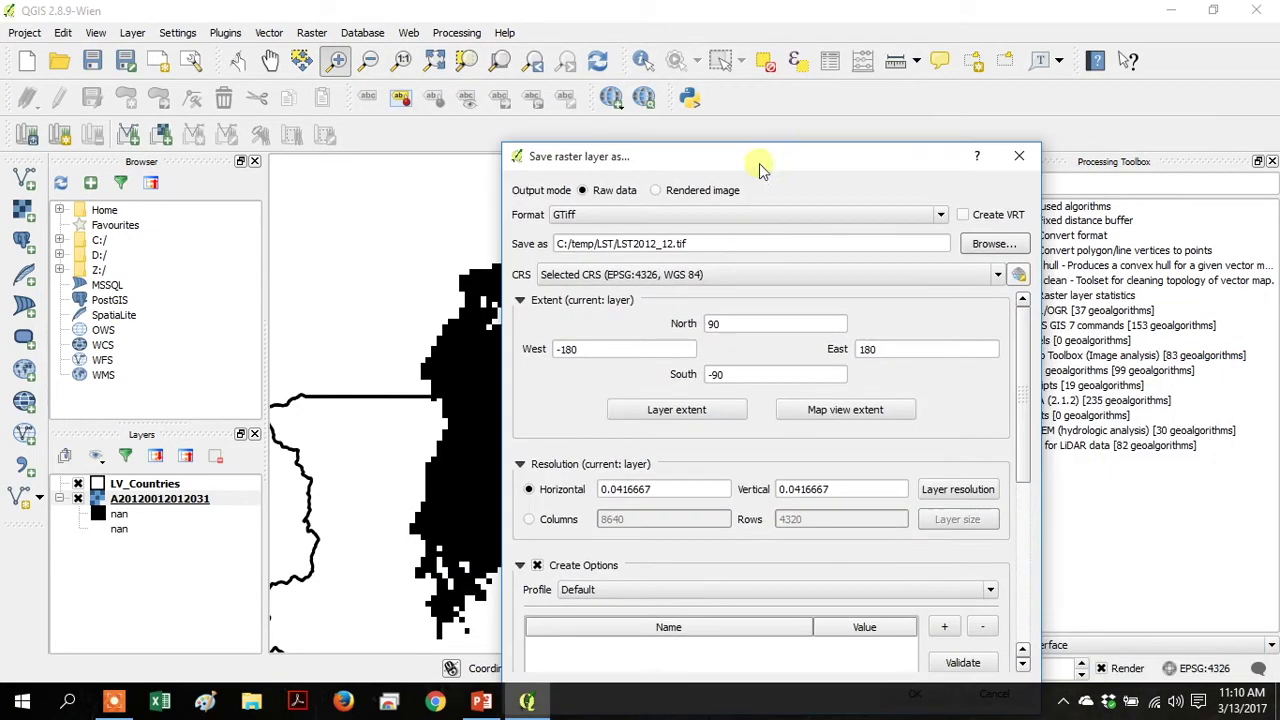
click(826, 404)
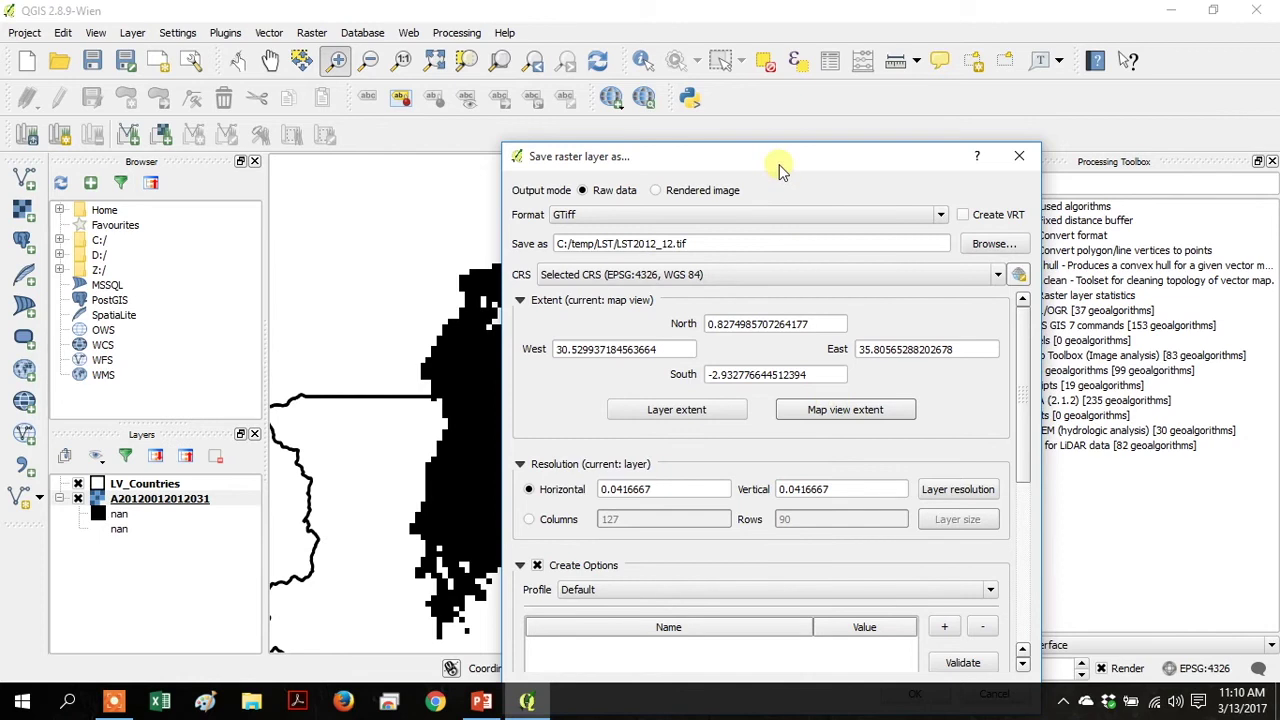
drag(778, 166, 564, 29)
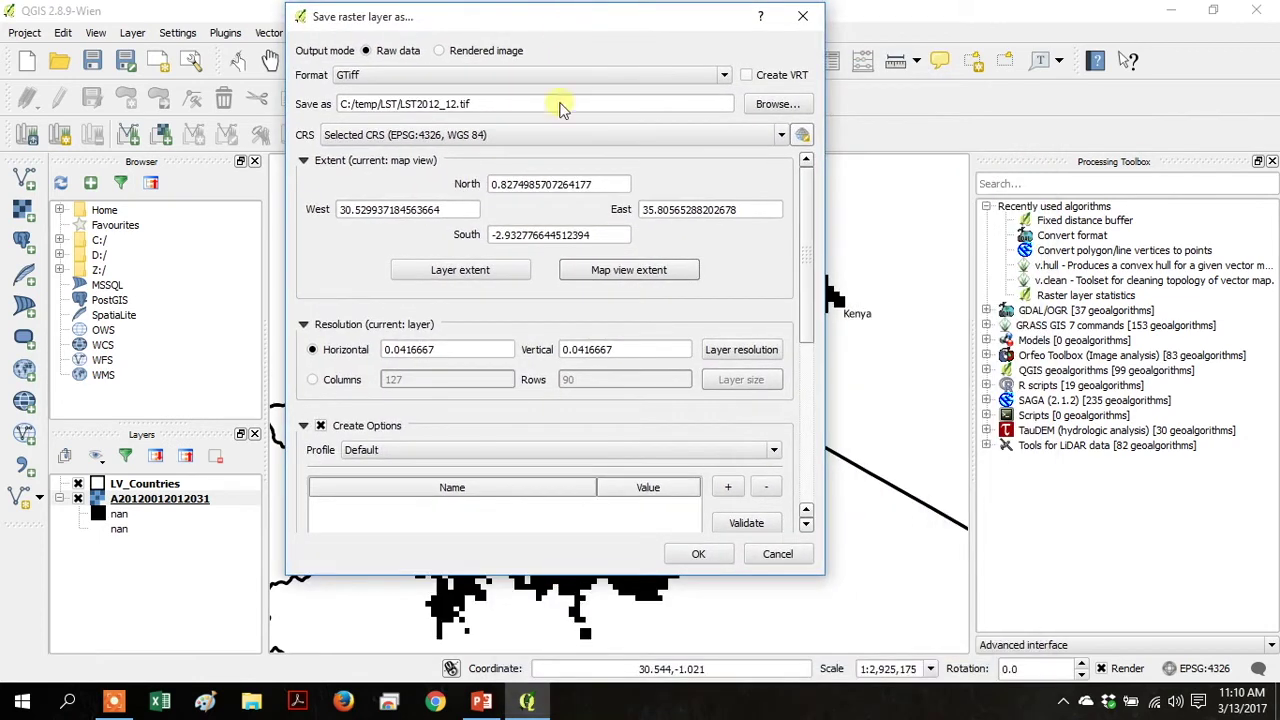
Run the export and load the clipped LST2012_12.tif raster onto the map.
click(697, 553)
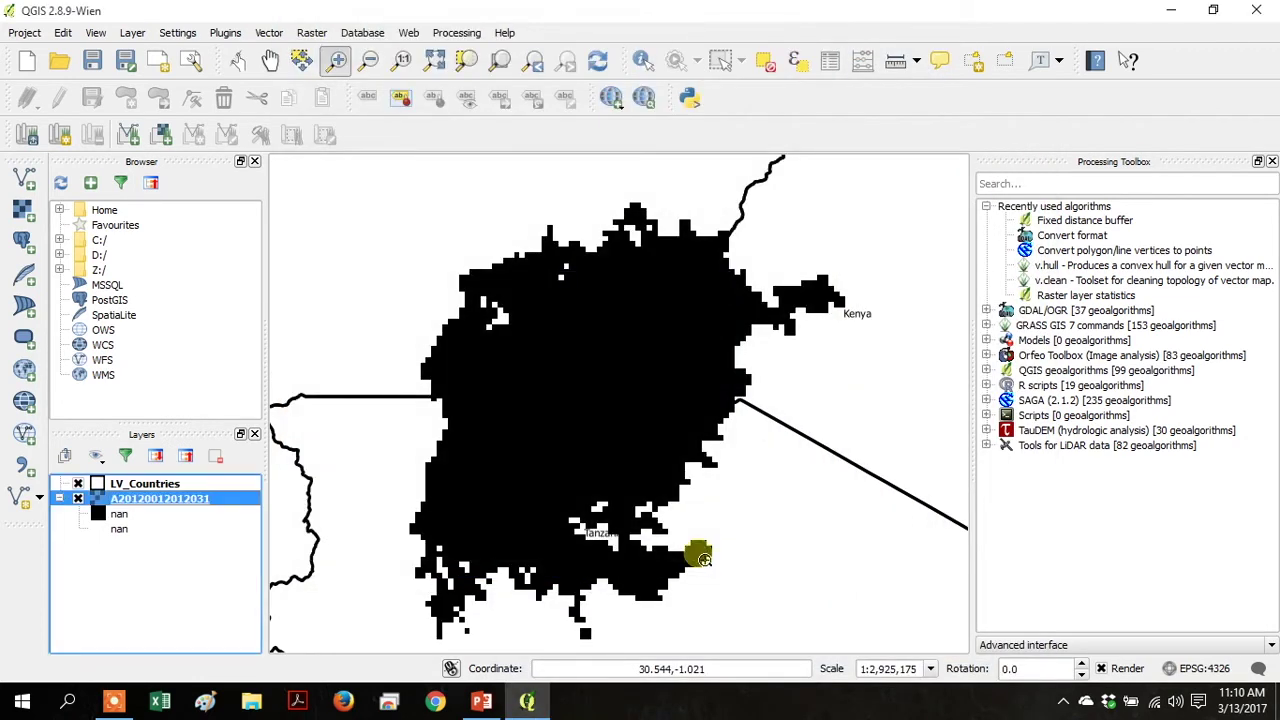
click(26, 220)
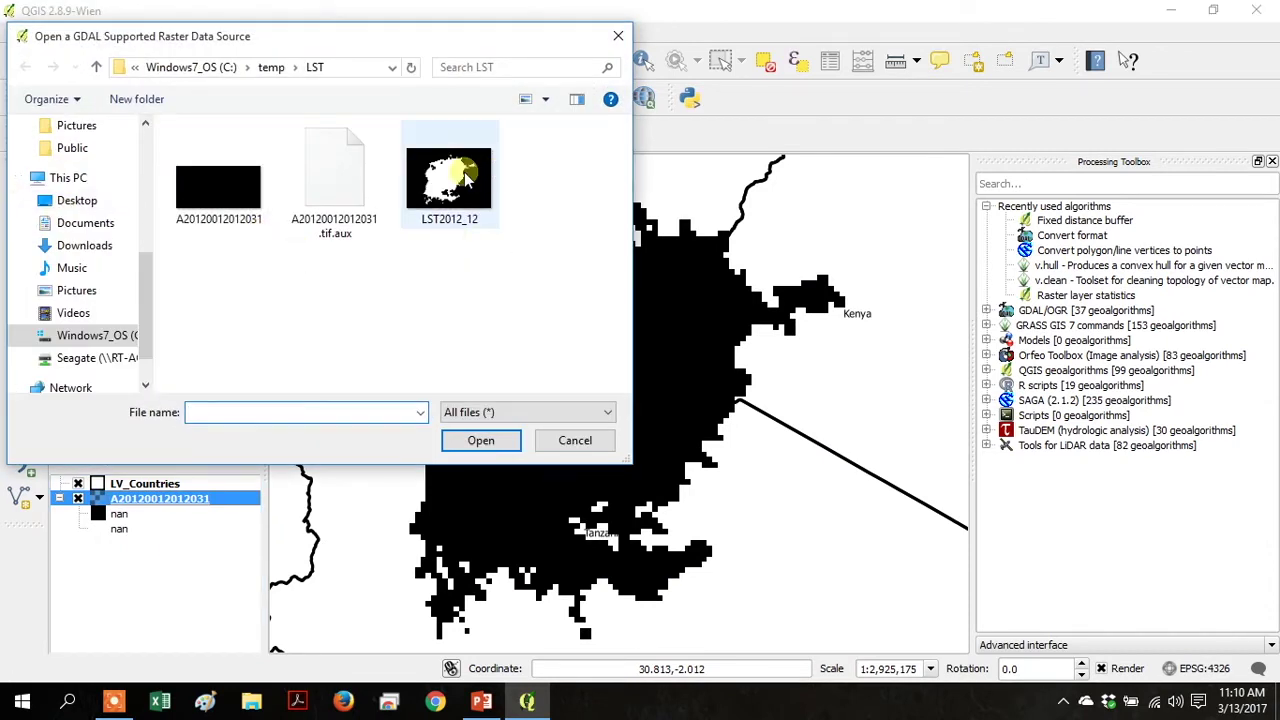
double_click(465, 178)
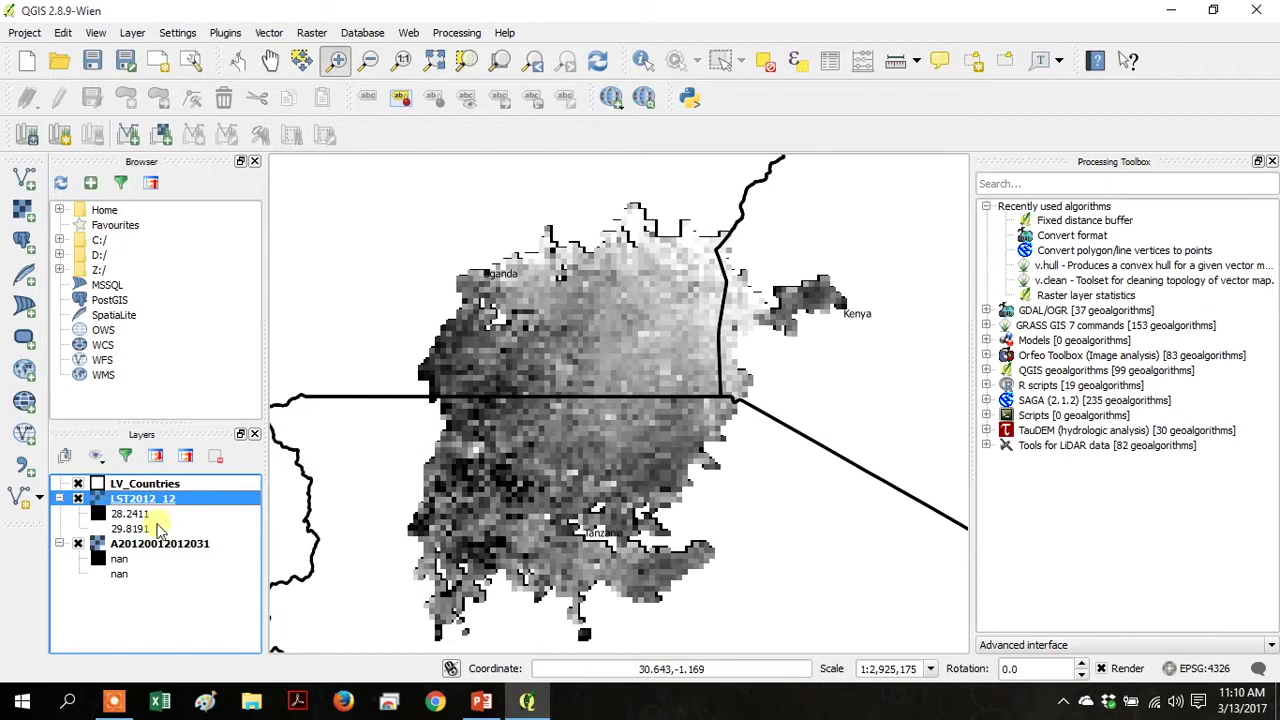
right_click(160, 543)
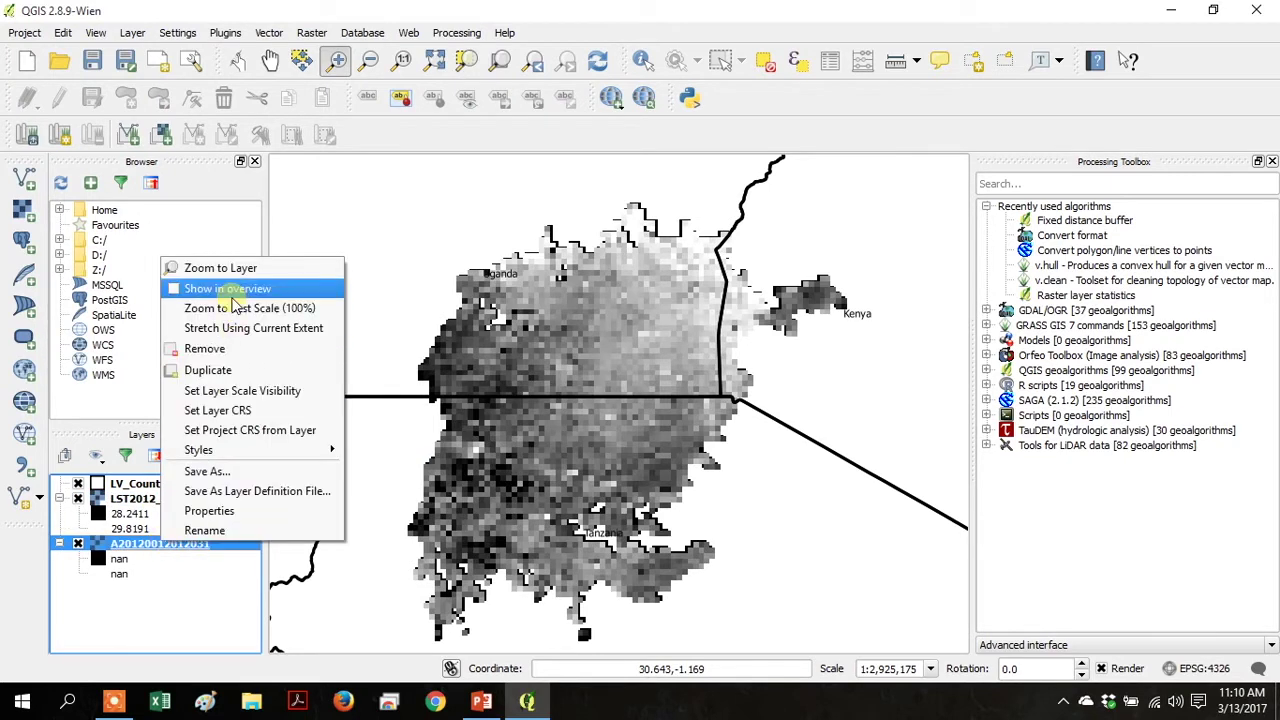
click(255, 349)
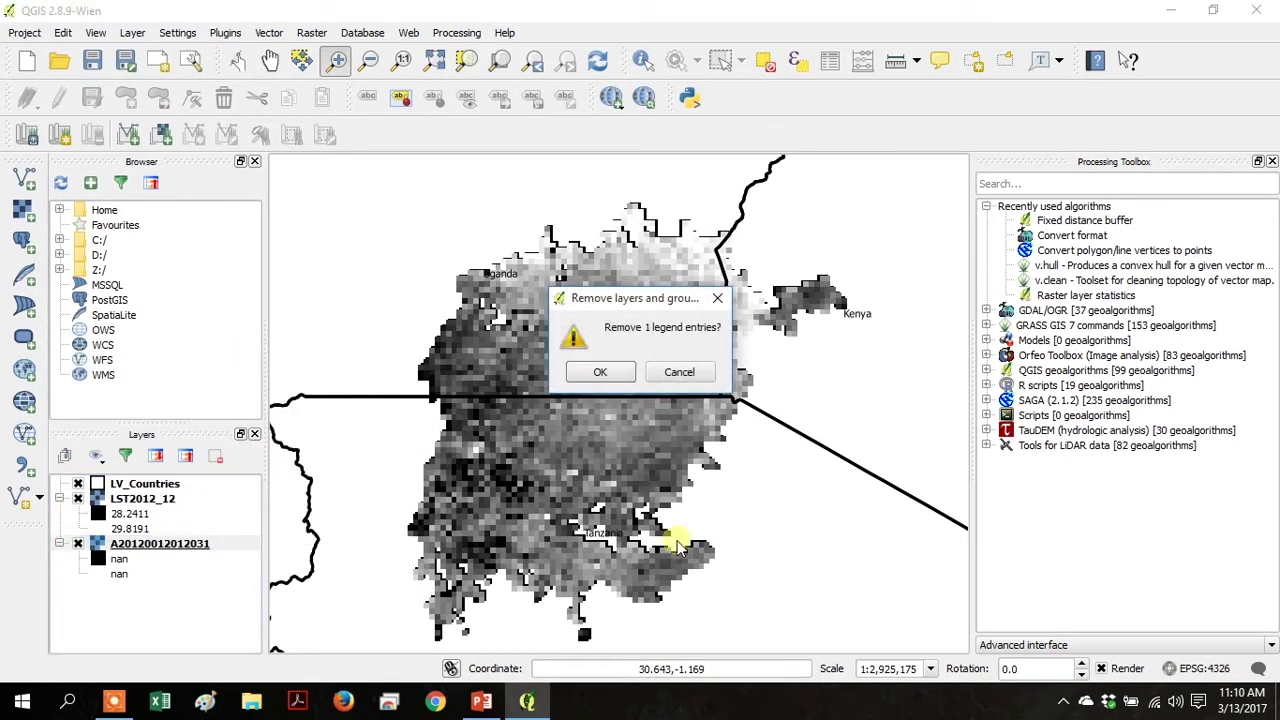
click(598, 372)
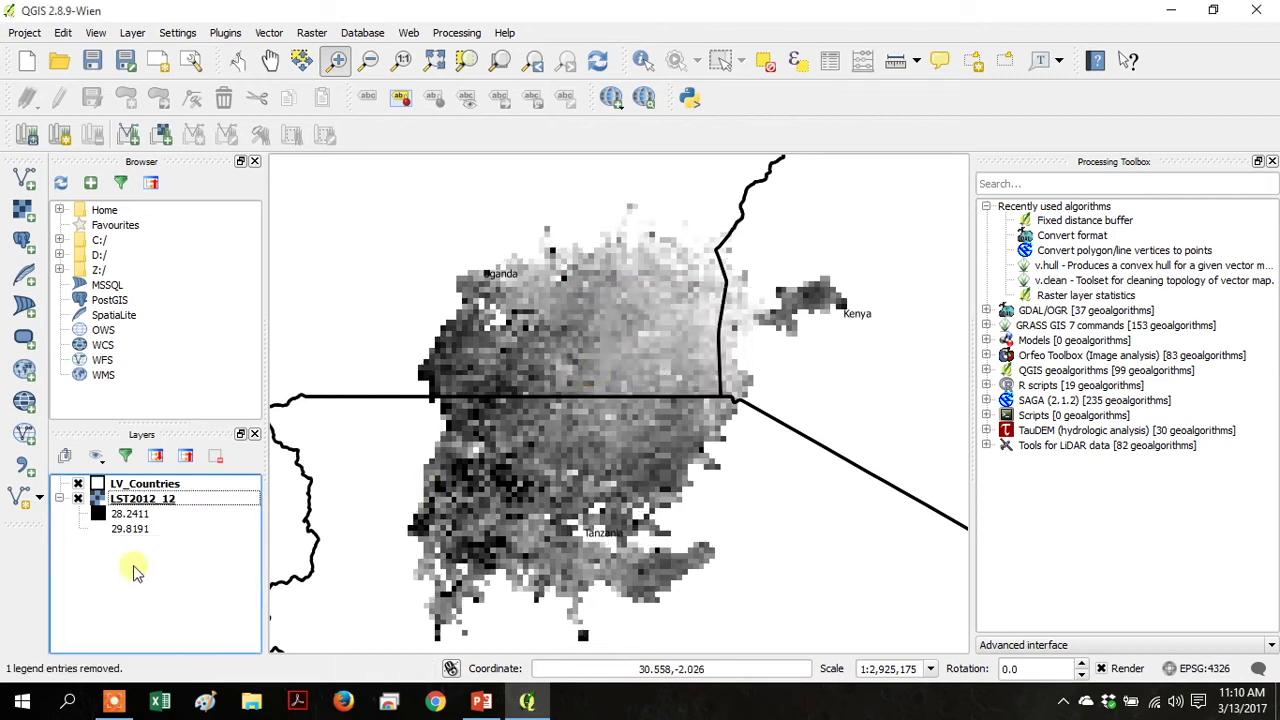
Switch LST2012_12 to singleband pseudocolour rendering.
right_click(145, 506)
click(190, 482)
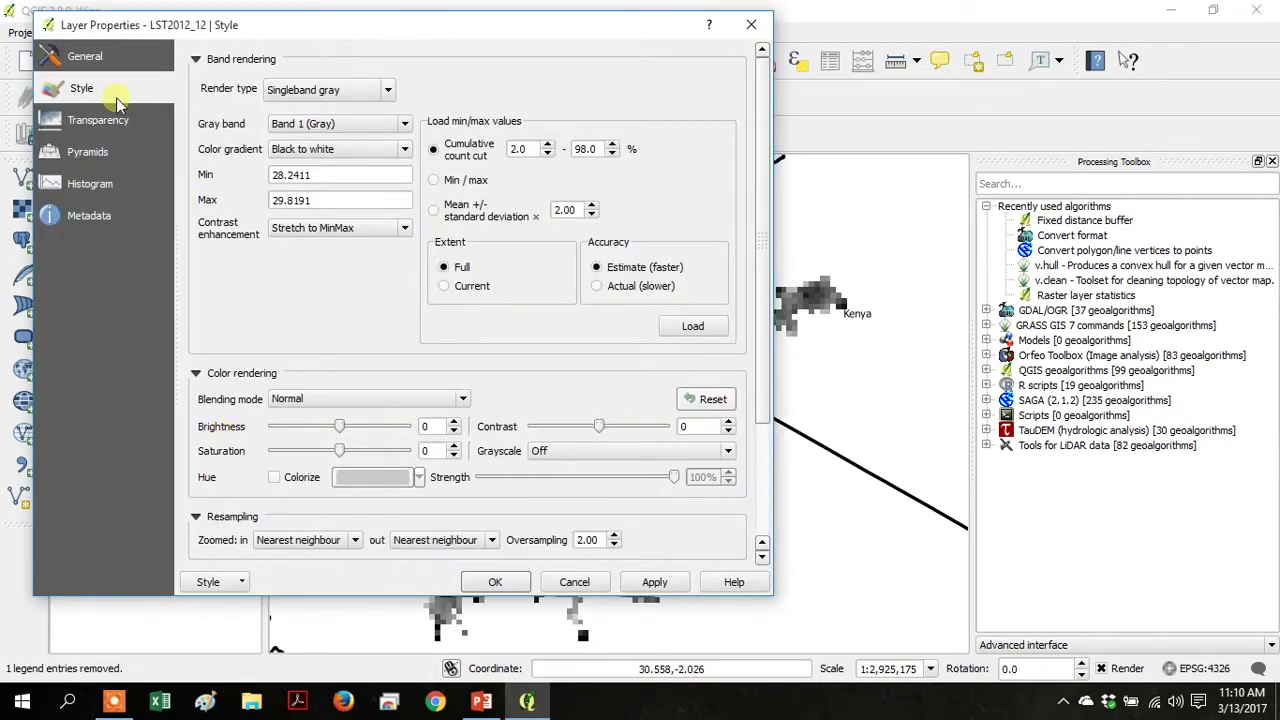
click(346, 91)
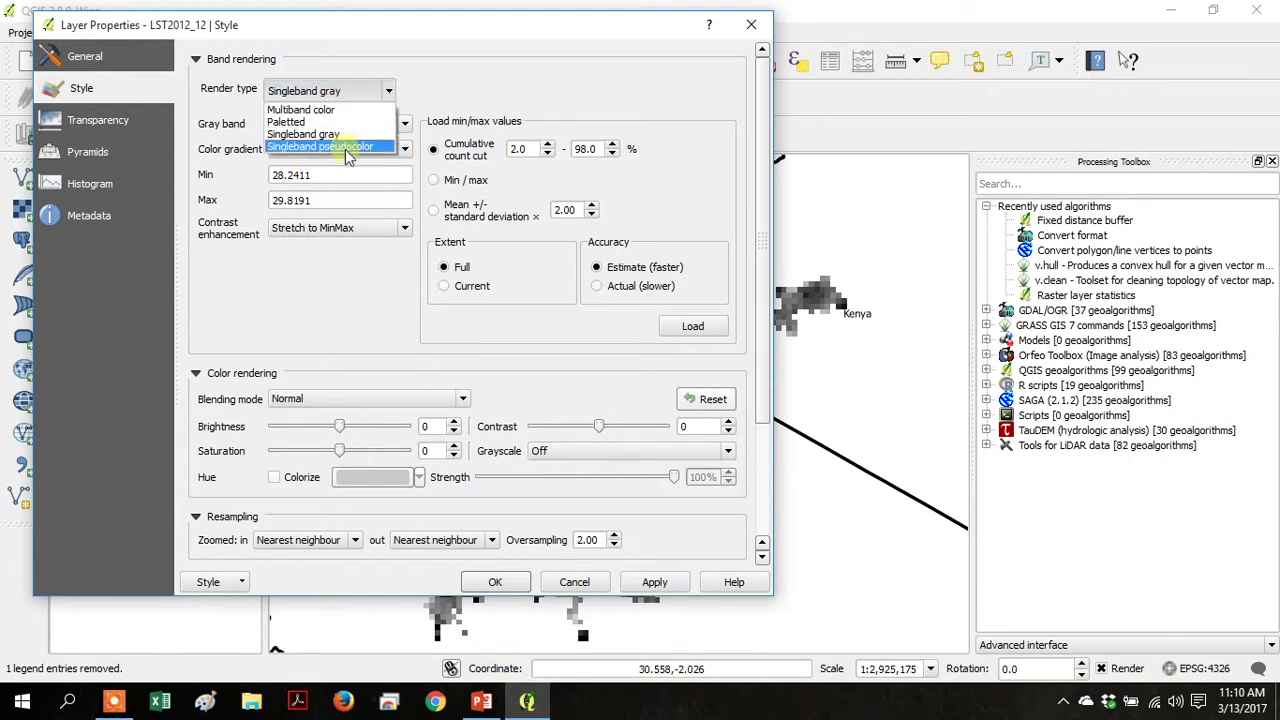
click(347, 147)
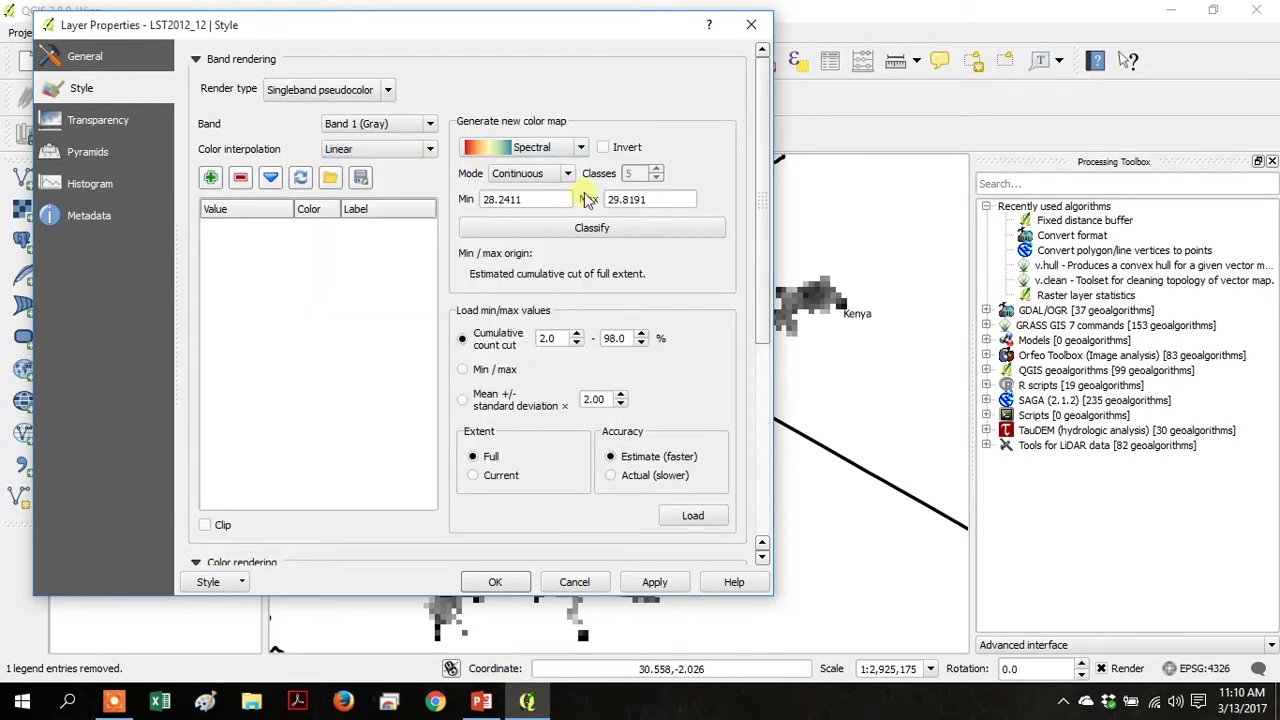
click(579, 225)
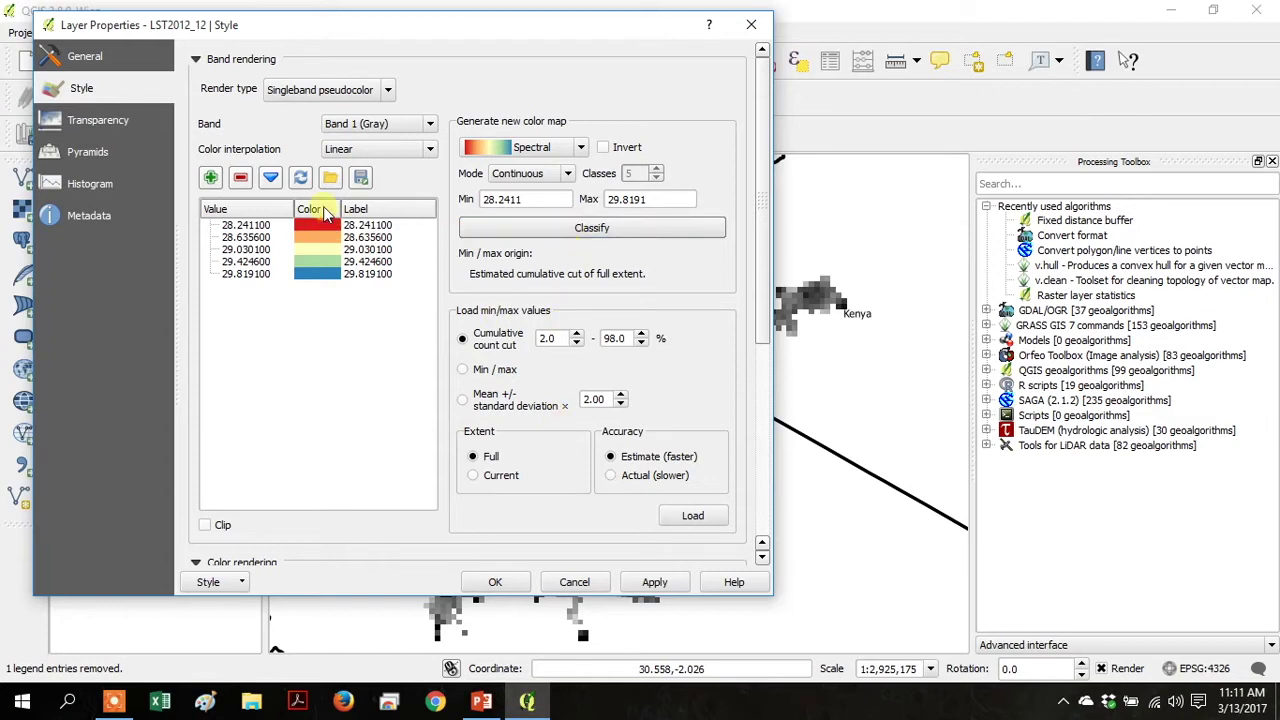
Classify with the inverted RdYlGn ramp, green for low, red for high, and apply.
scroll(530, 148, down, 4)
click(579, 148)
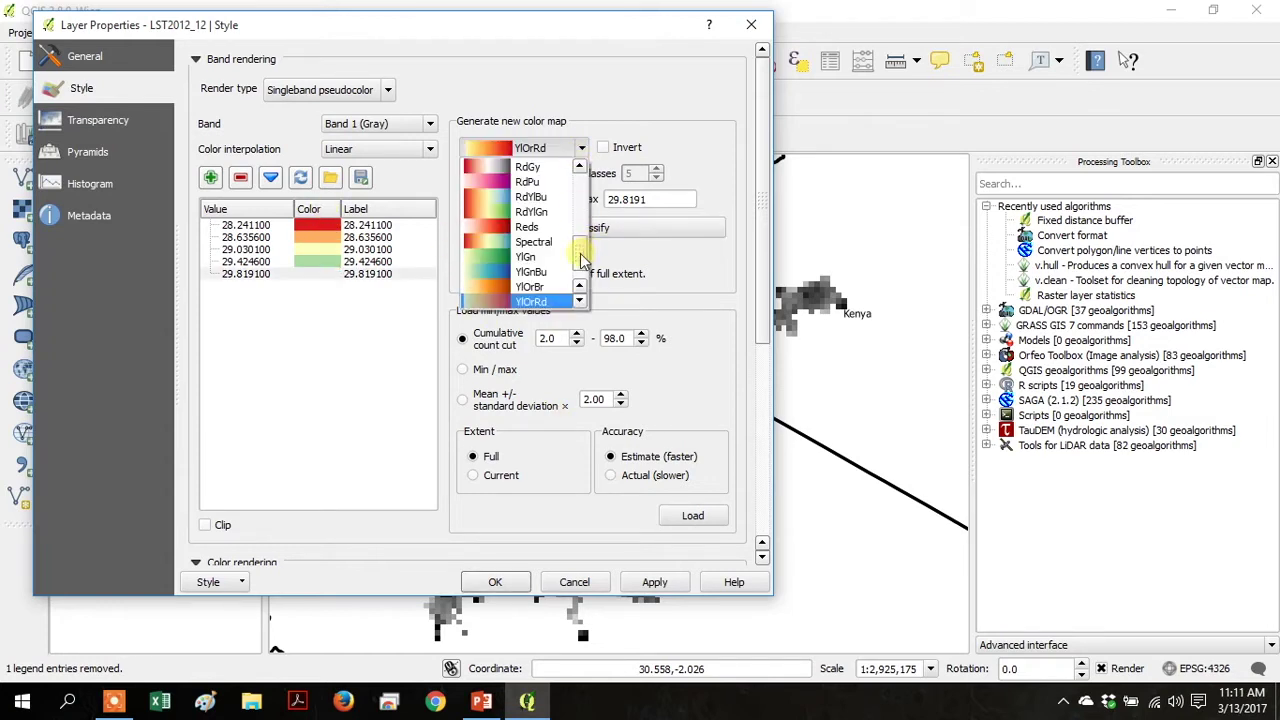
click(536, 218)
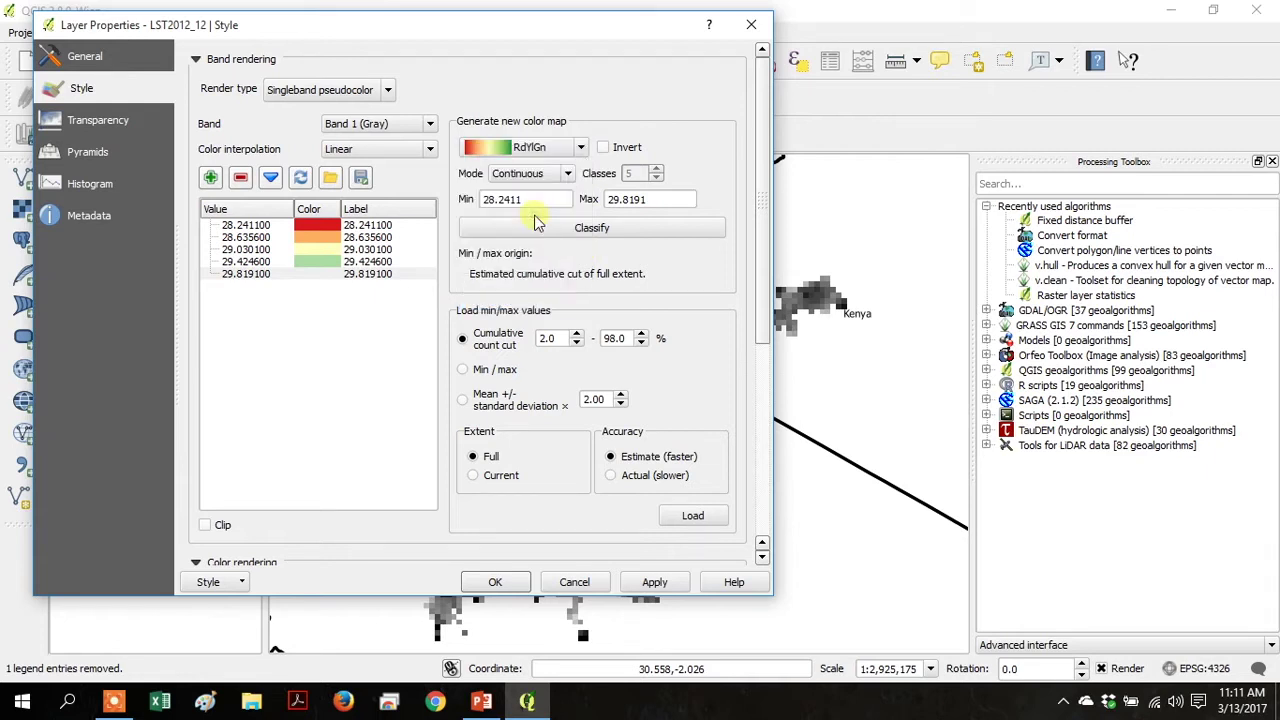
click(537, 230)
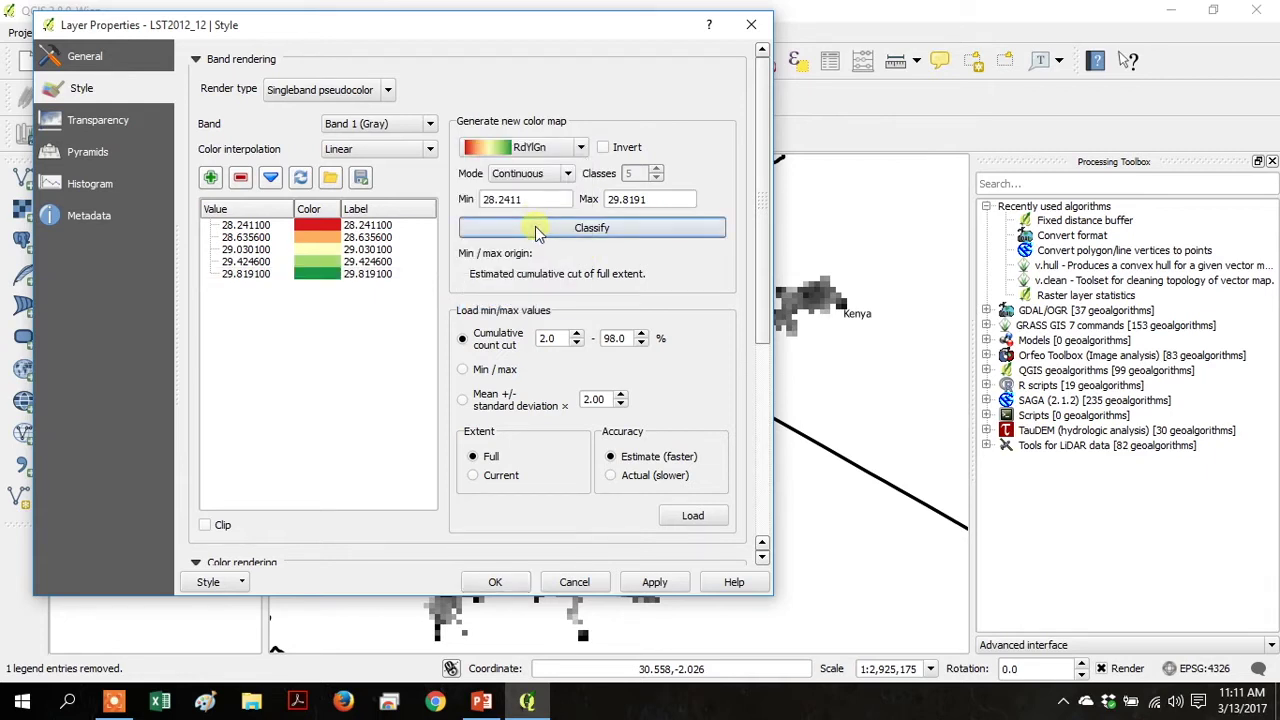
click(604, 148)
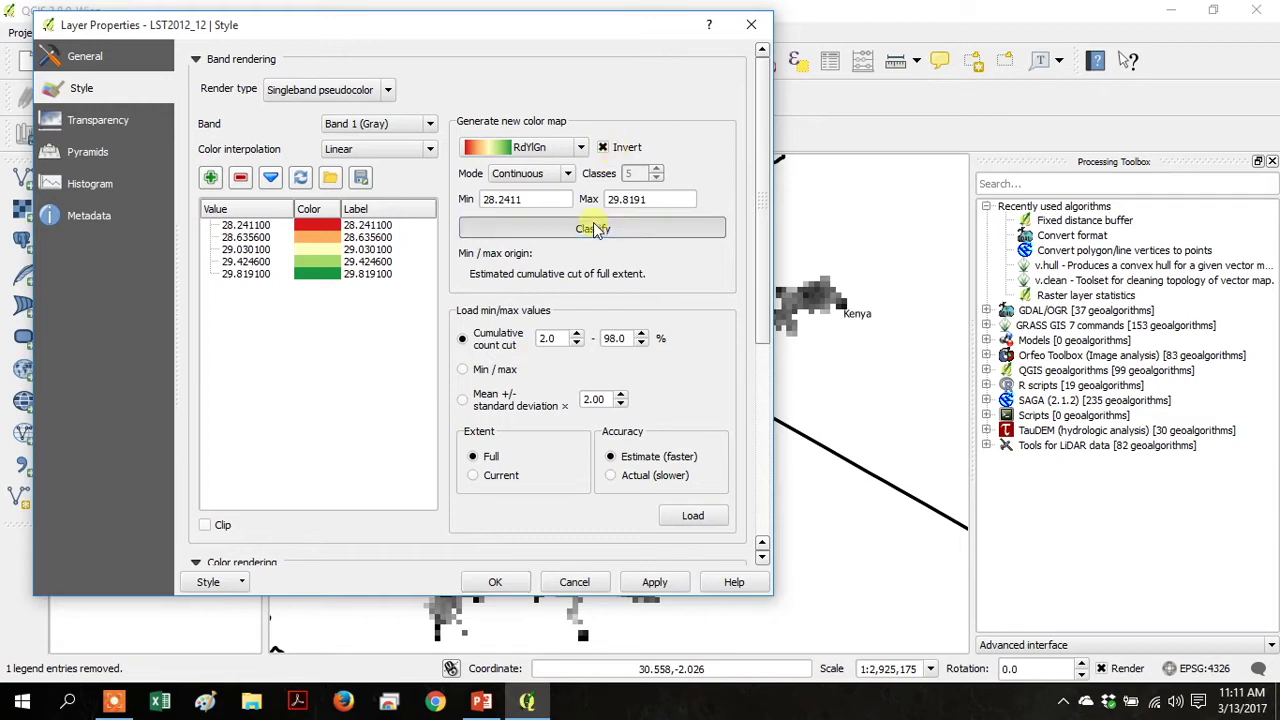
click(525, 228)
click(496, 583)
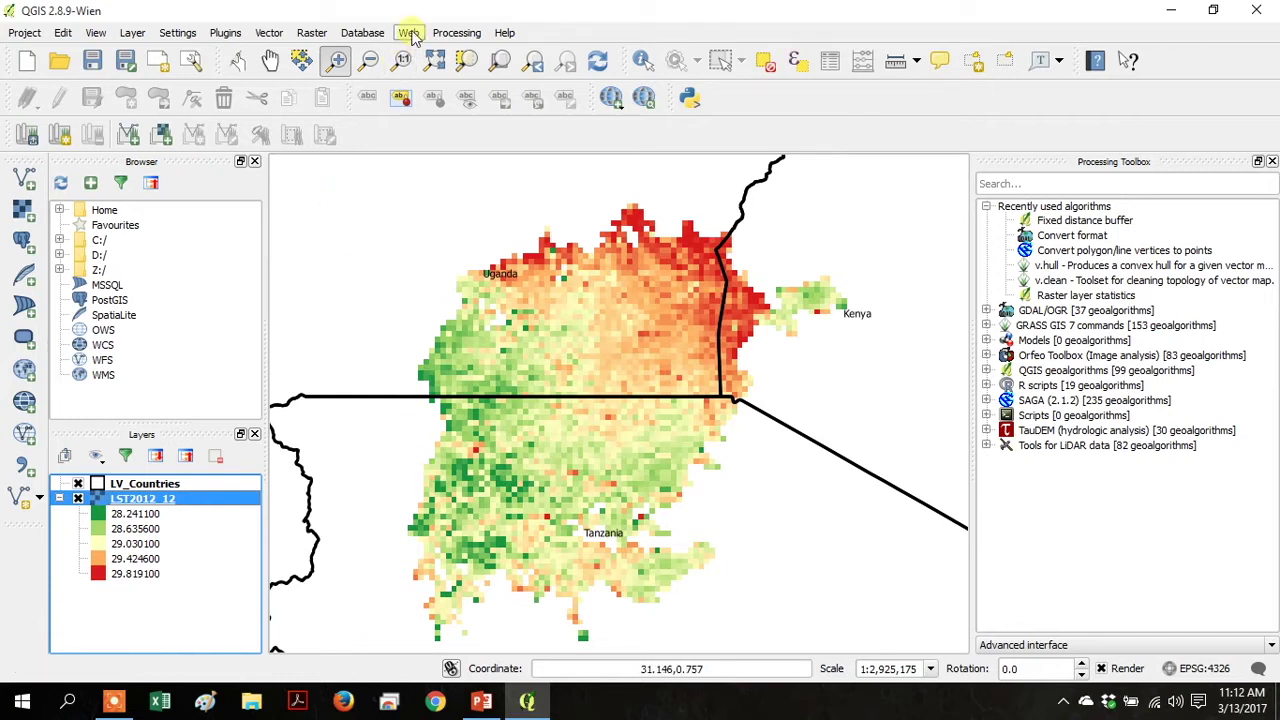
Search 'zonal' in the plugin manager and enable the Zonal statistics plugin.
click(225, 36)
click(235, 54)
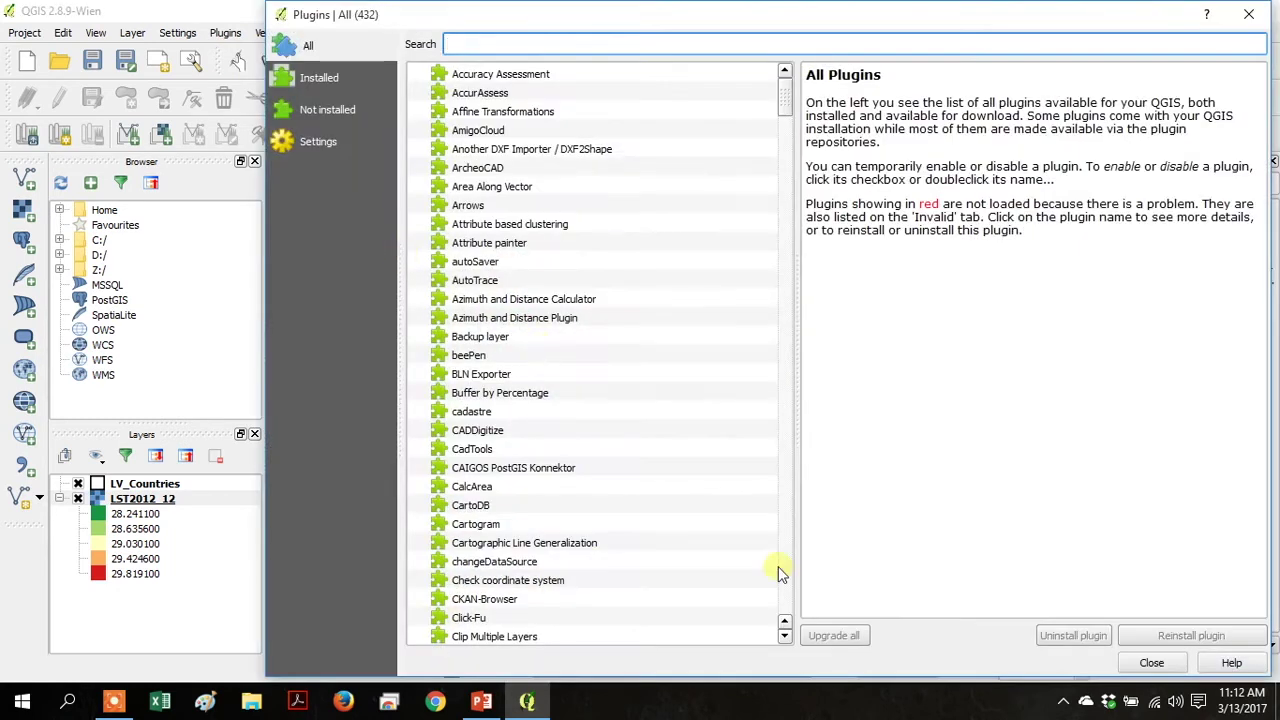
text(zonal)
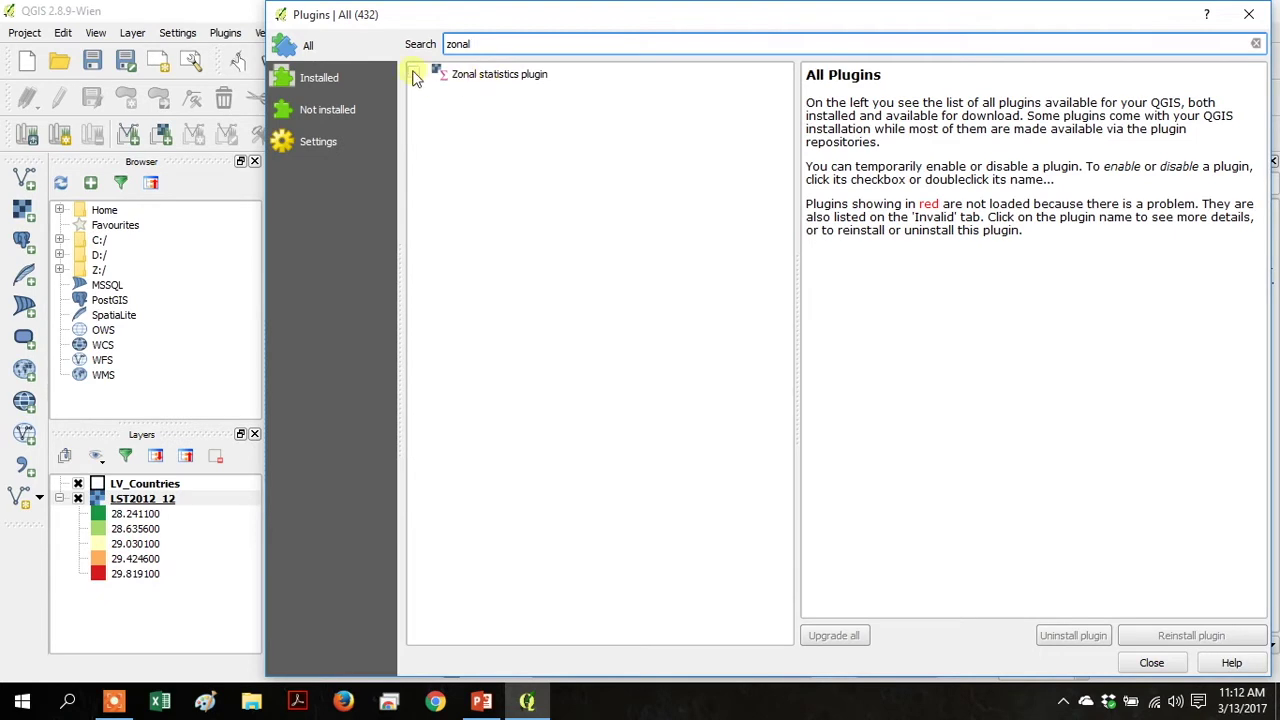
click(414, 73)
click(468, 76)
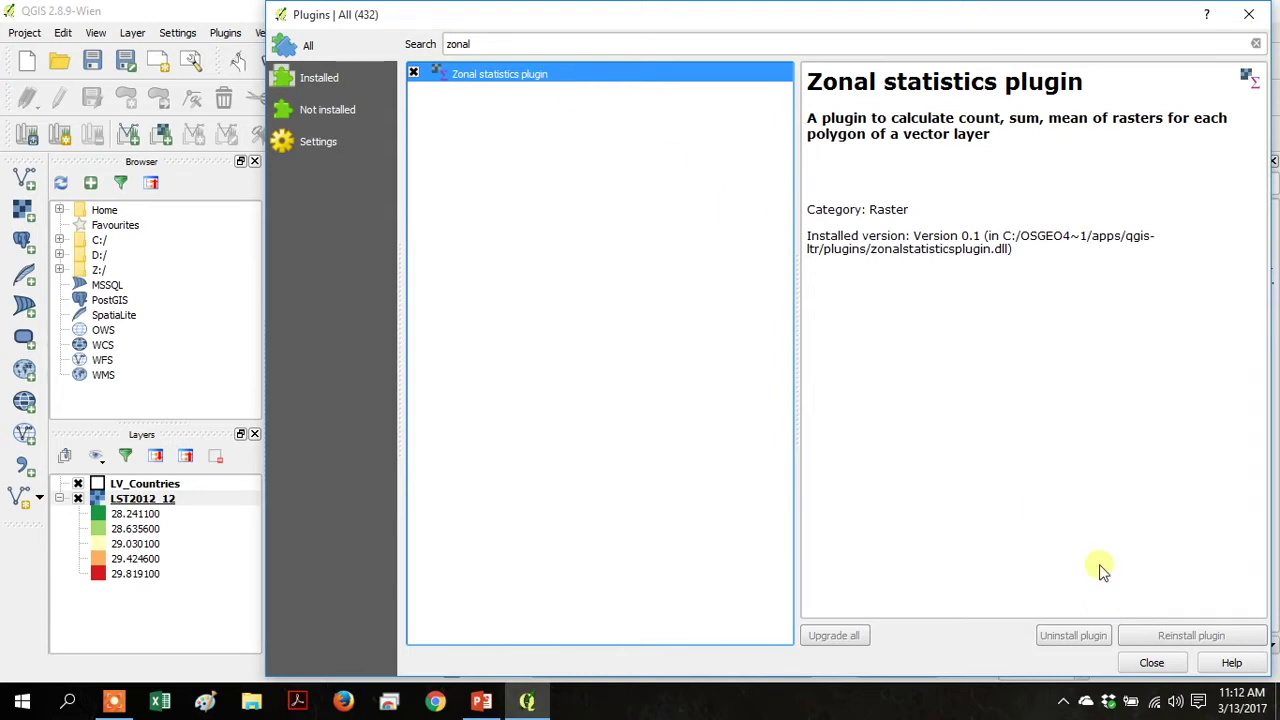
click(1151, 662)
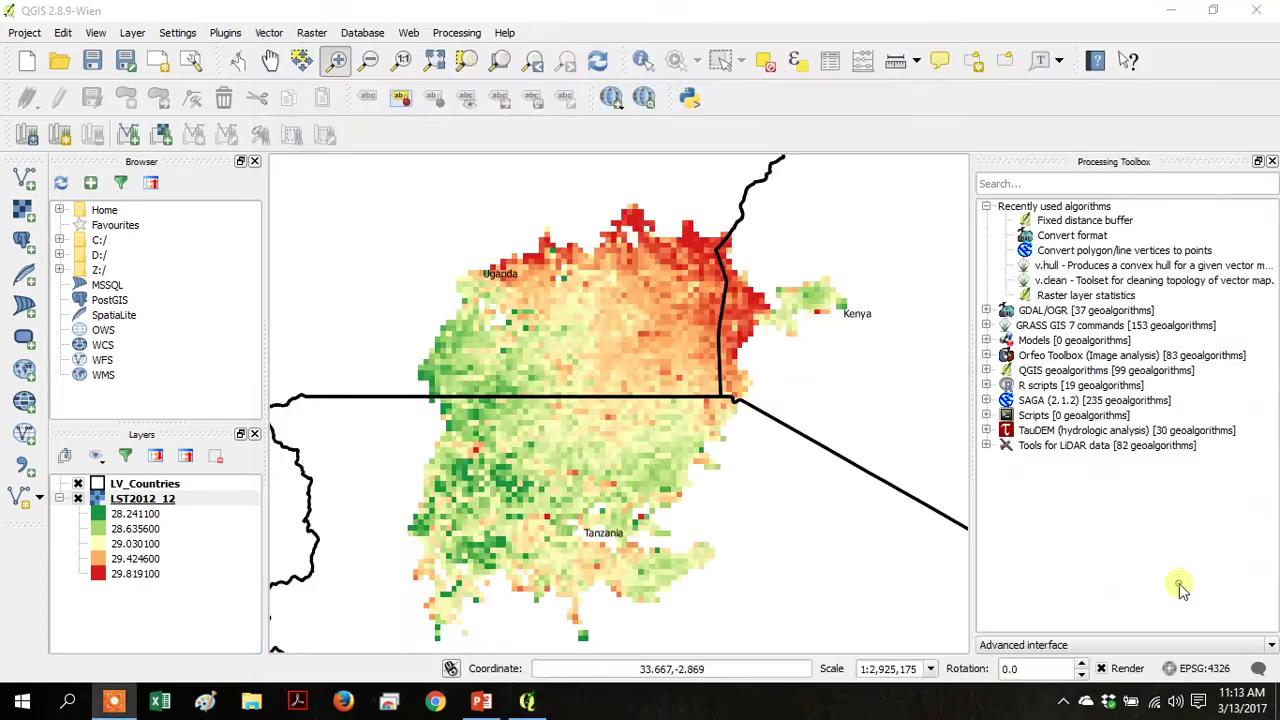
Run Zonal Statistics of LST2012_12 over LV_Countries with output column prefix 'Temp'.
click(316, 33)
mouse_move(363, 190)
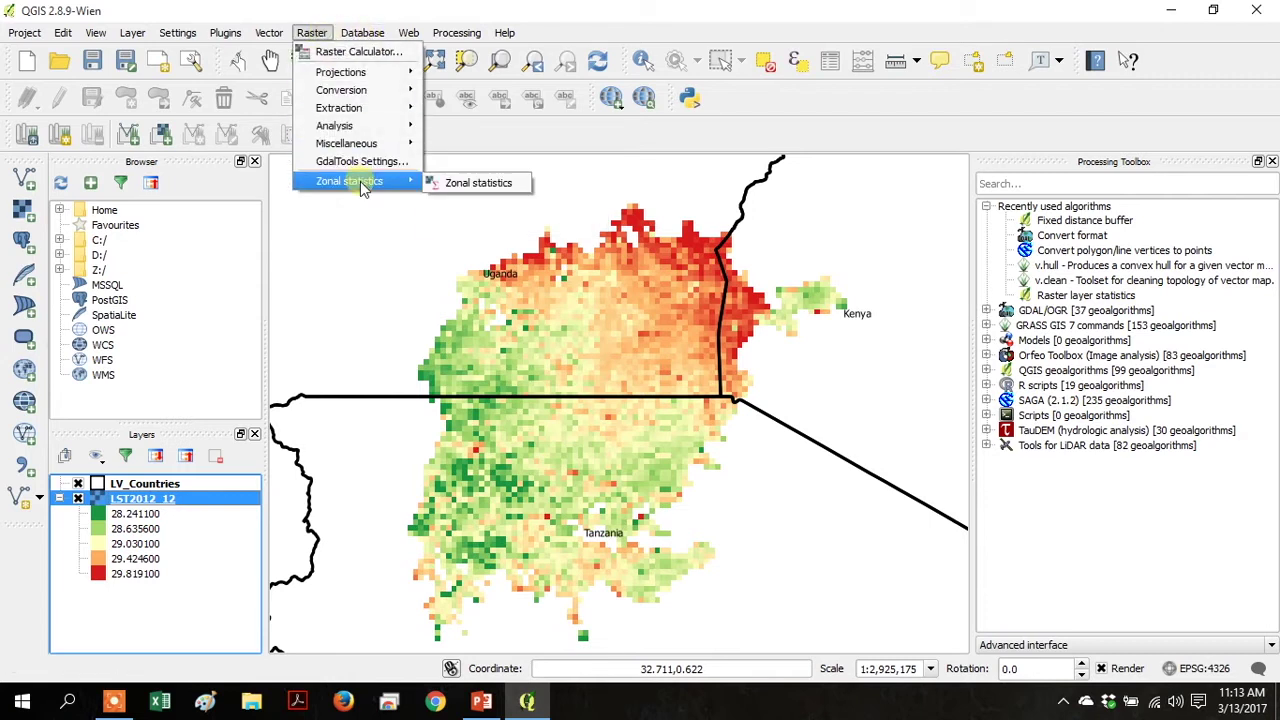
click(436, 183)
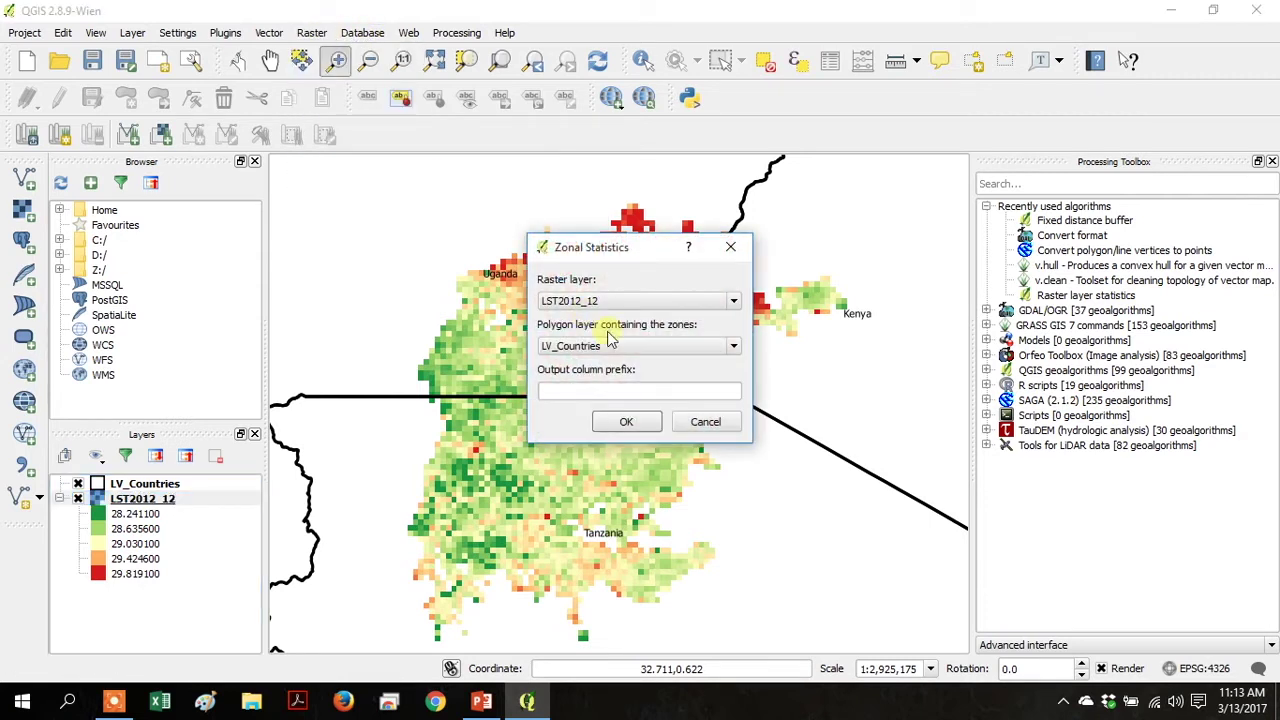
click(628, 396)
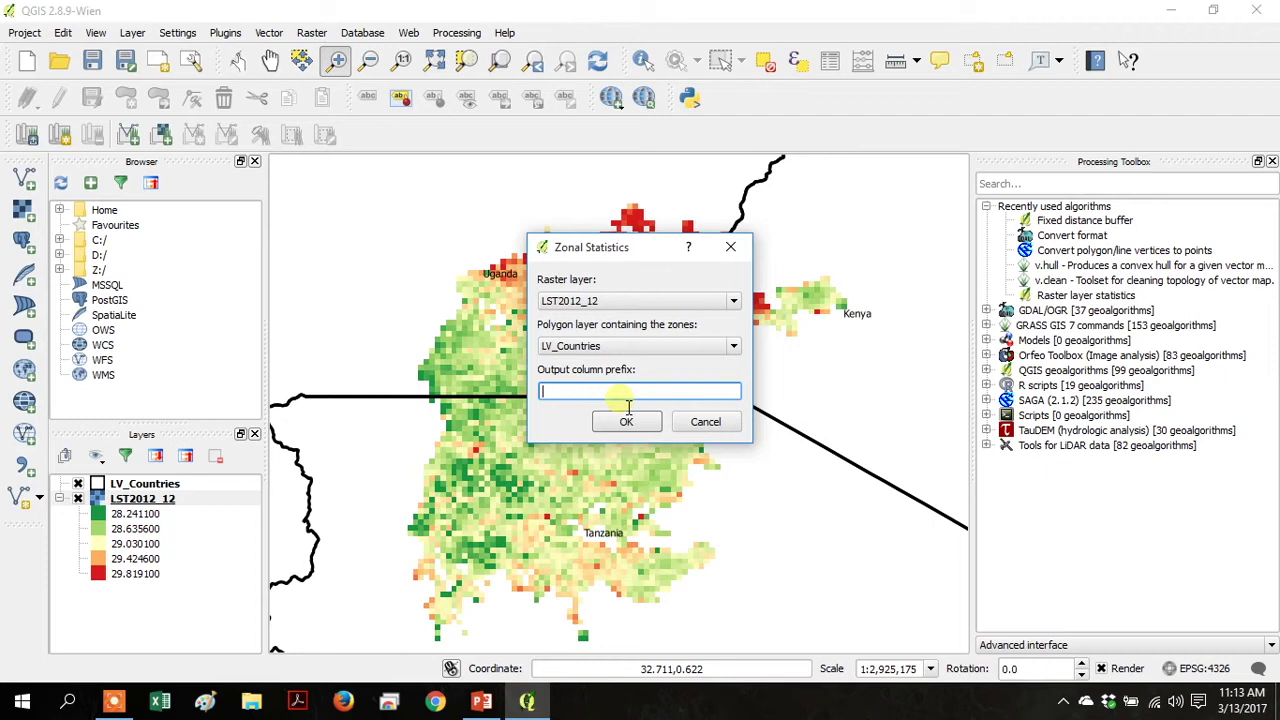
click(626, 422)
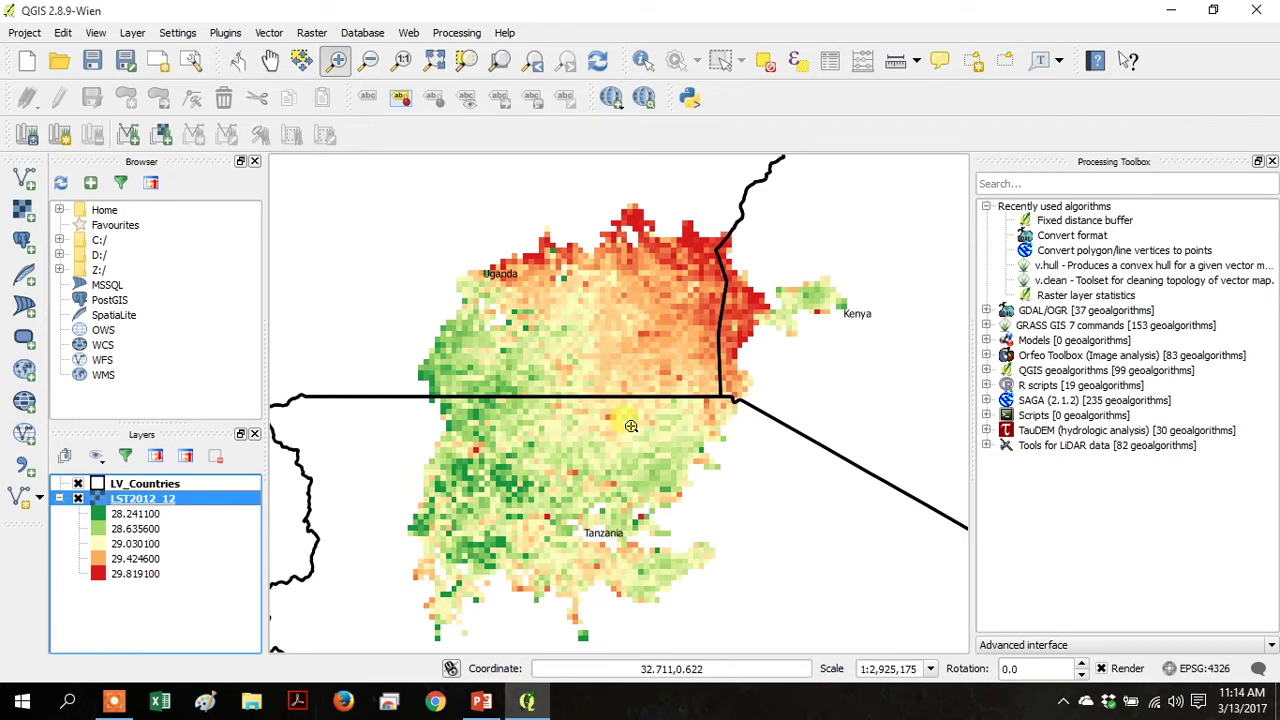
Review the Tempmean values in the LV_Countries attribute table, then hide LST2012_12.
right_click(170, 484)
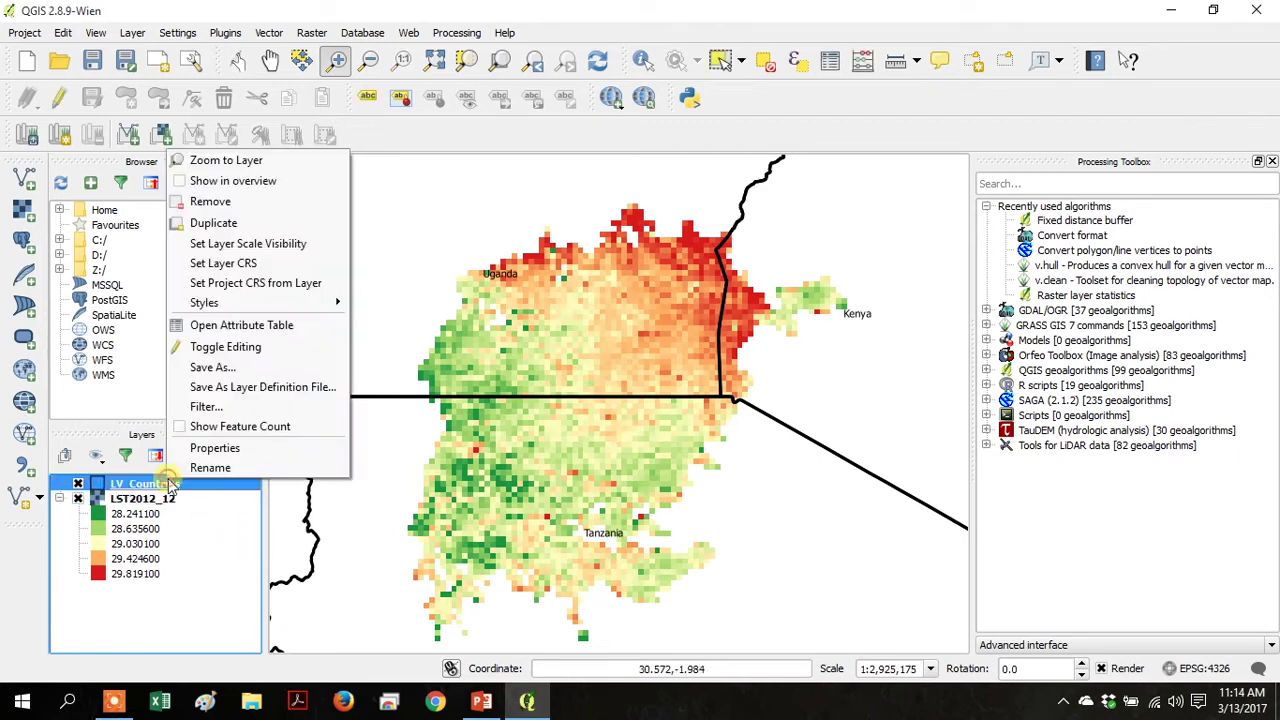
click(246, 325)
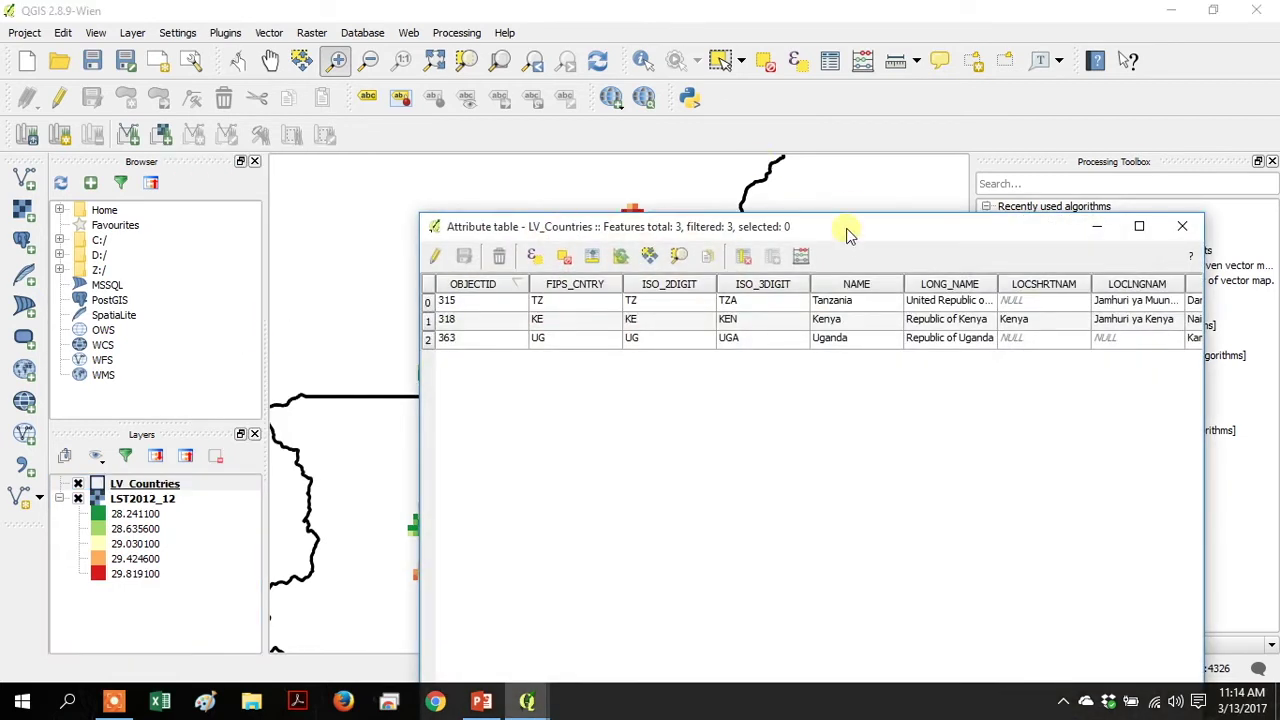
drag(847, 232, 679, 97)
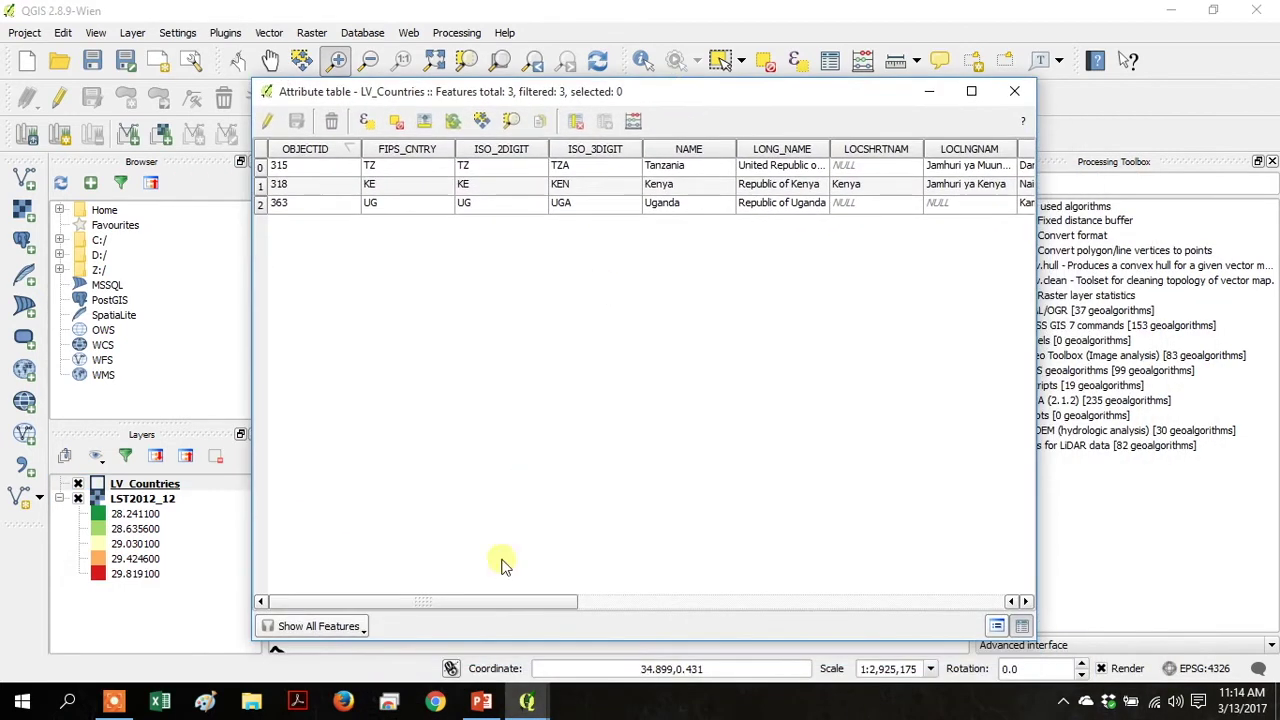
drag(466, 601, 895, 672)
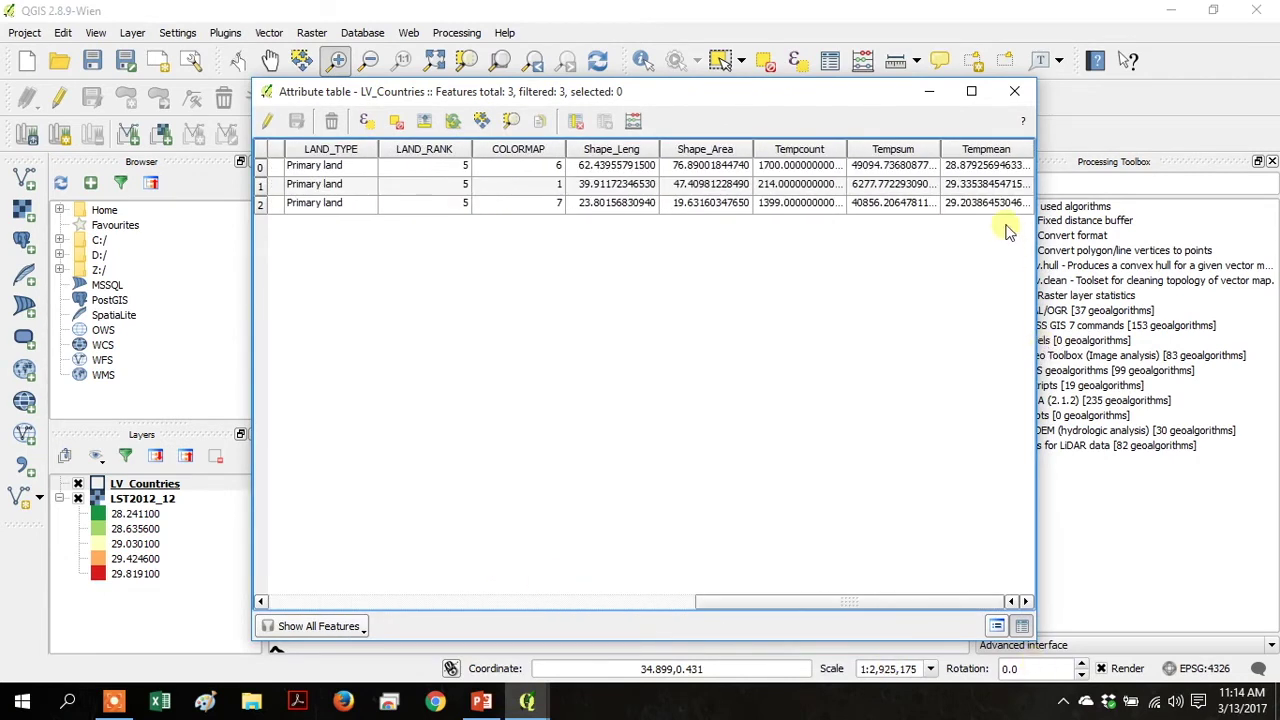
click(979, 170)
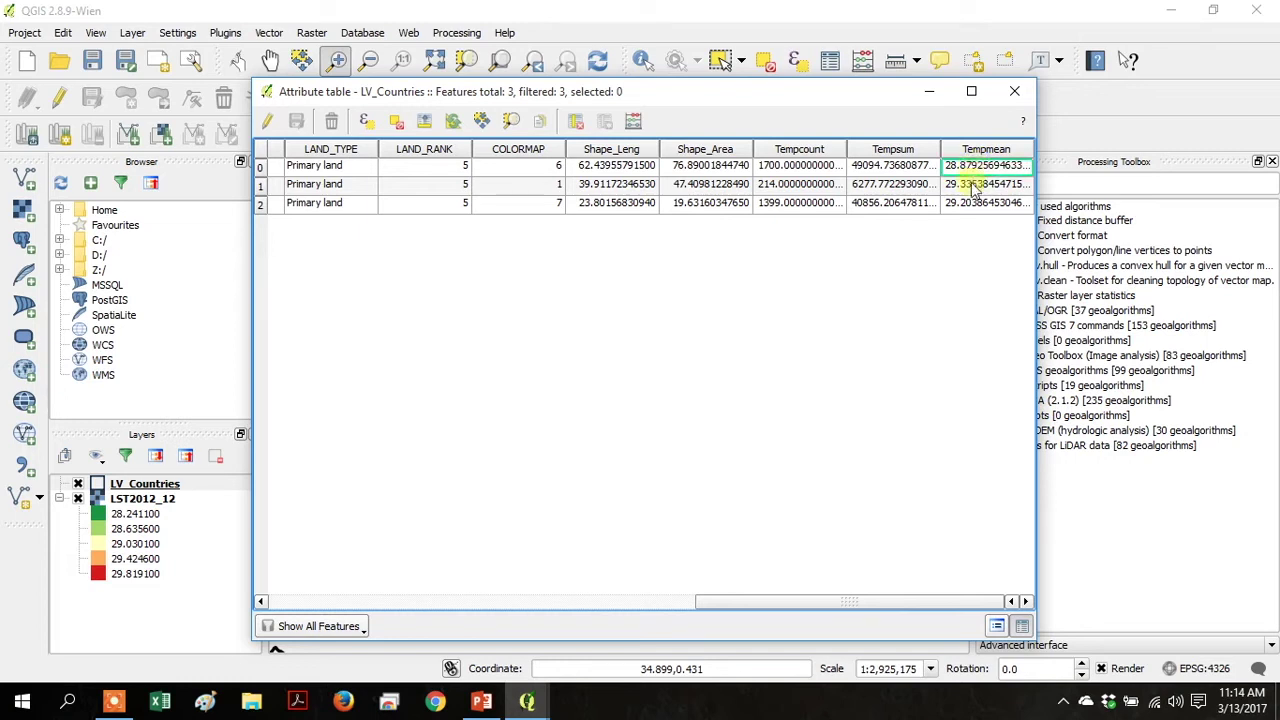
click(1015, 93)
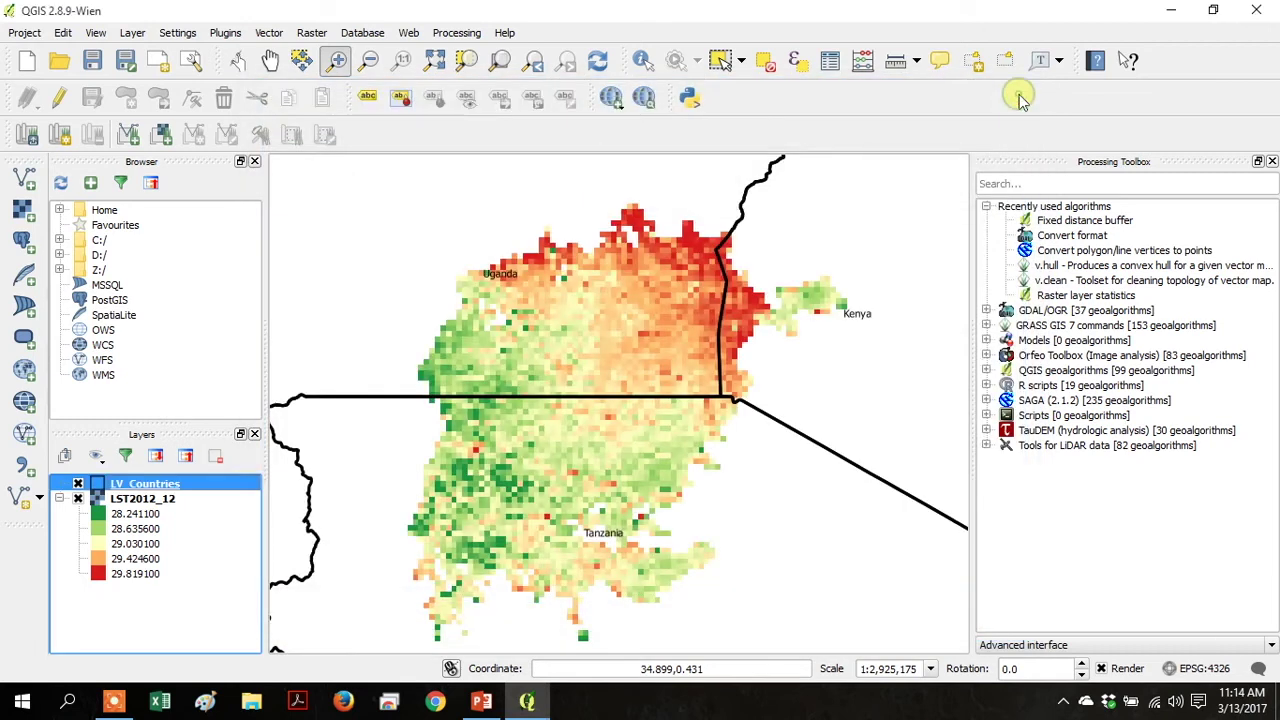
click(78, 498)
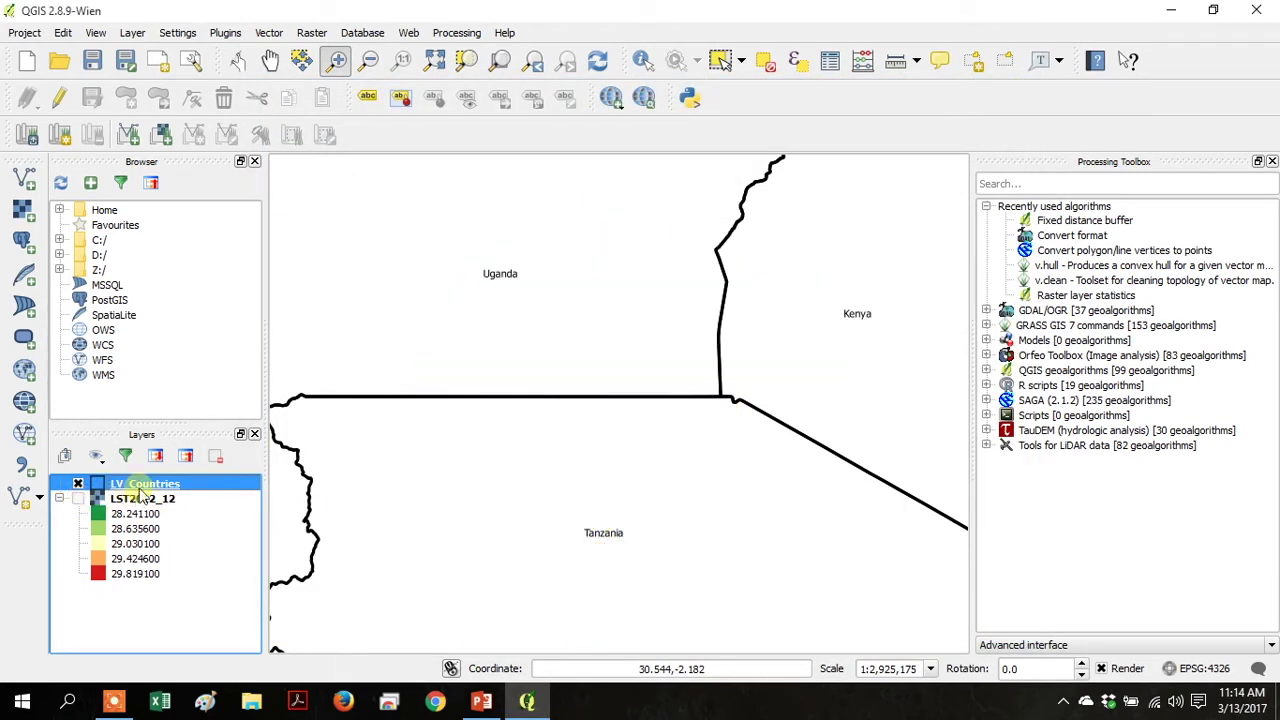
Give LV_Countries a Graduated style on the Tempmean column, classified into five blue classes.
right_click(140, 485)
click(180, 456)
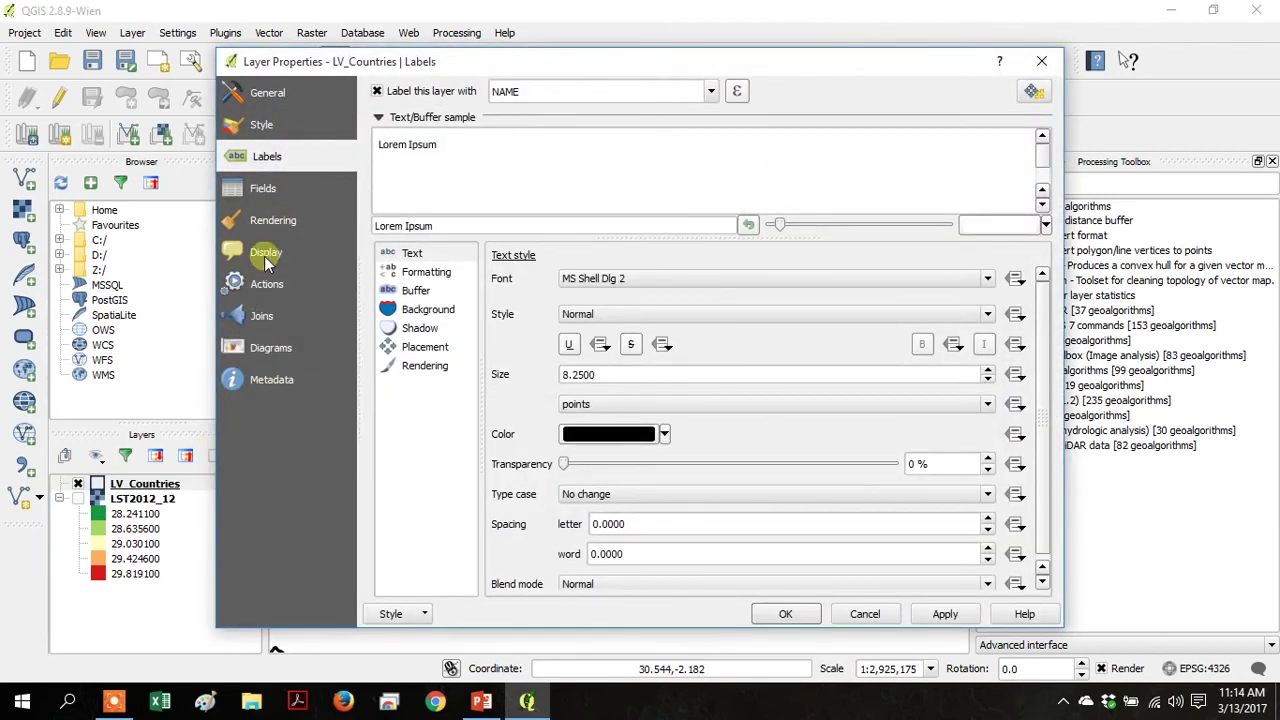
click(266, 128)
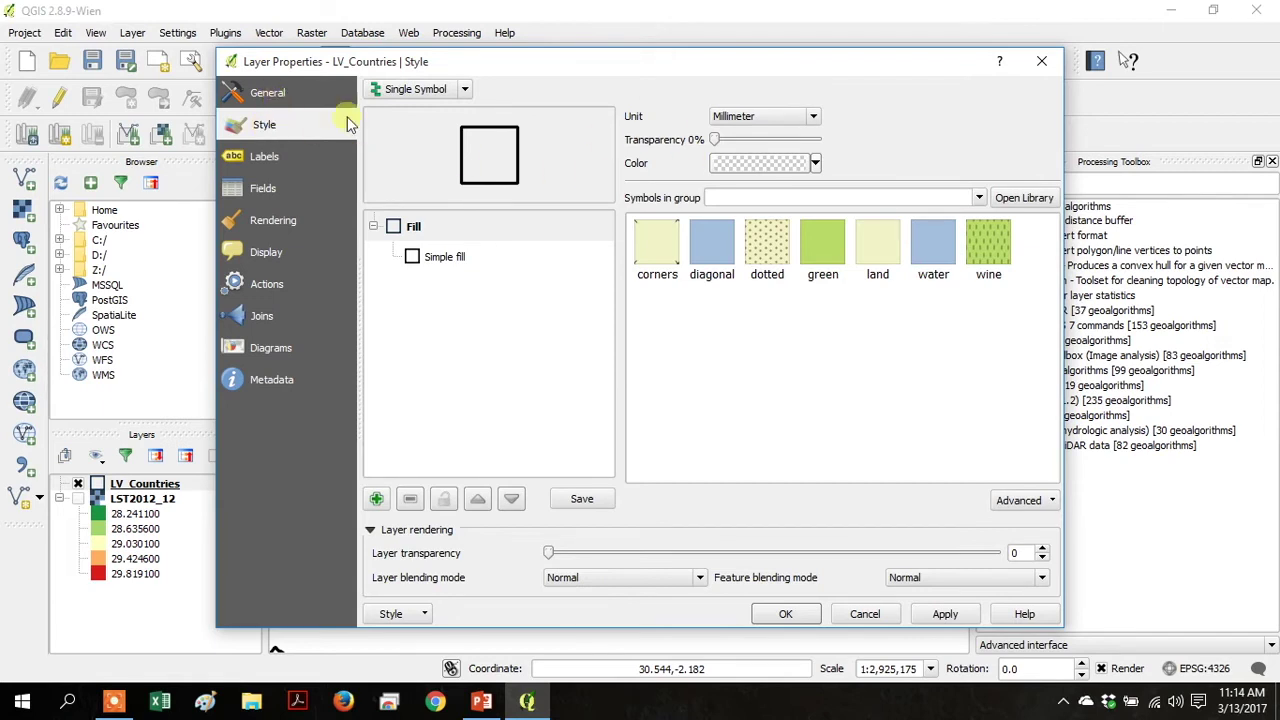
click(421, 95)
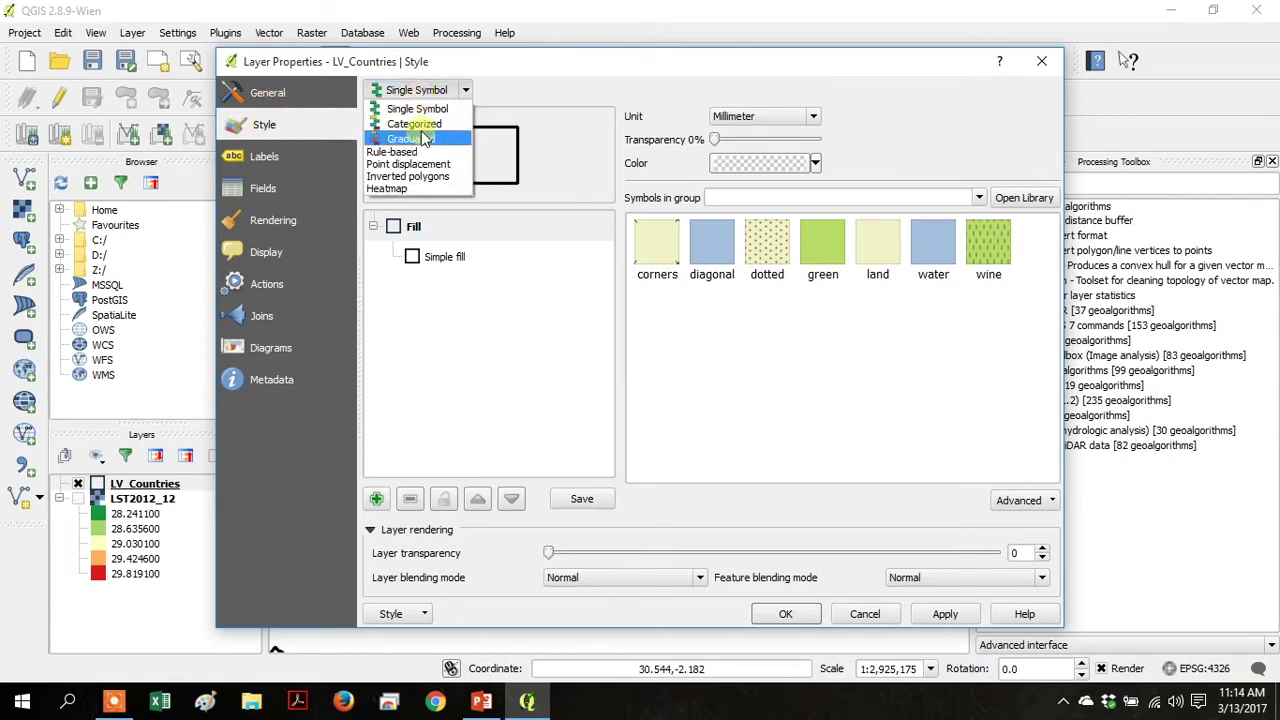
click(430, 139)
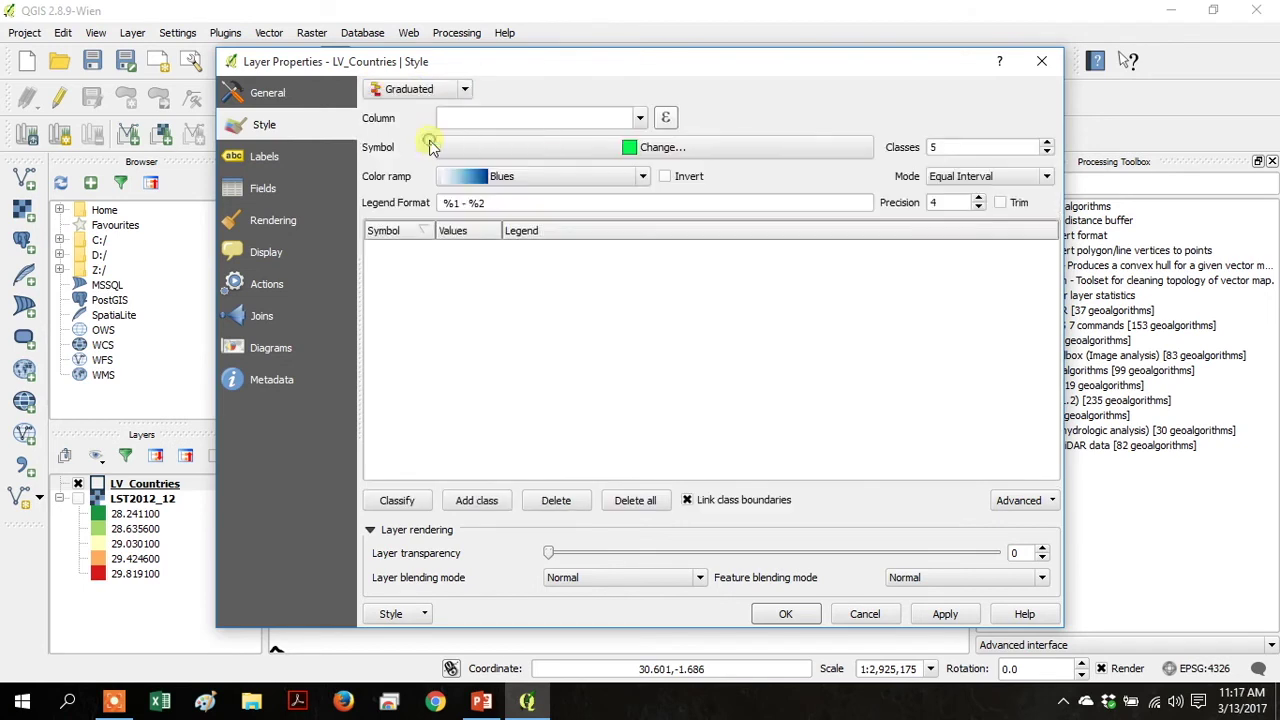
click(640, 118)
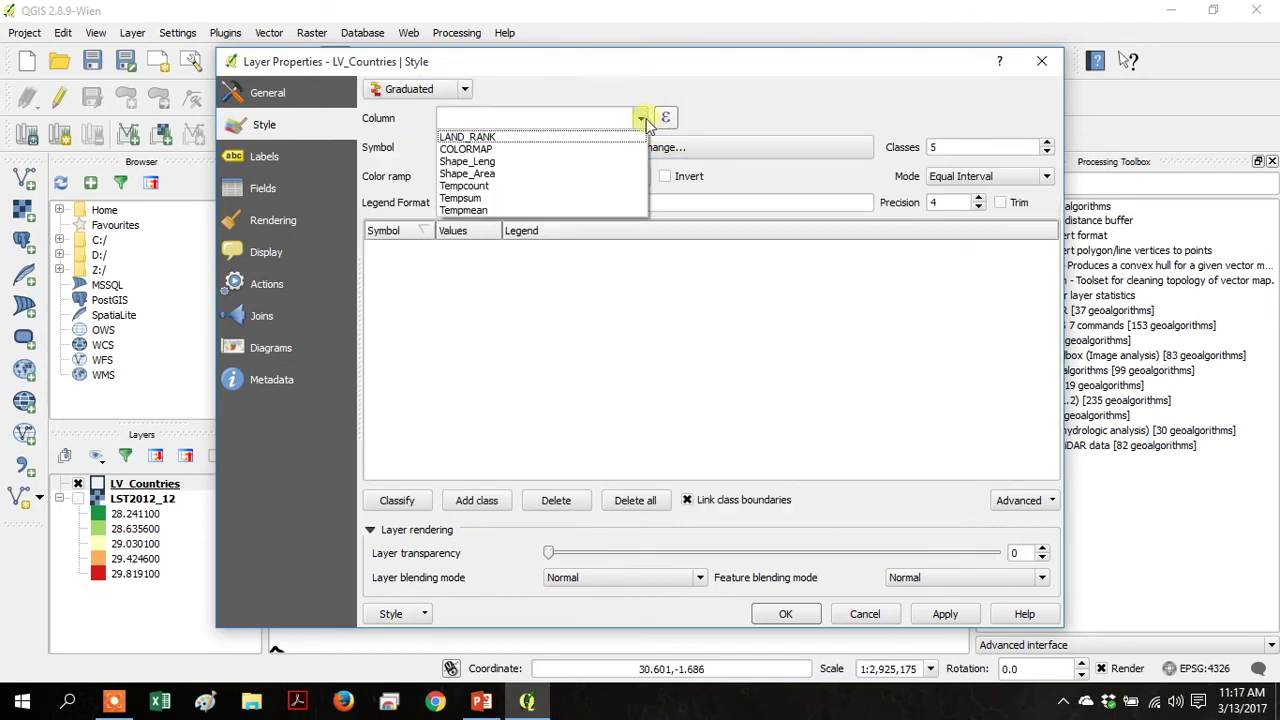
click(614, 206)
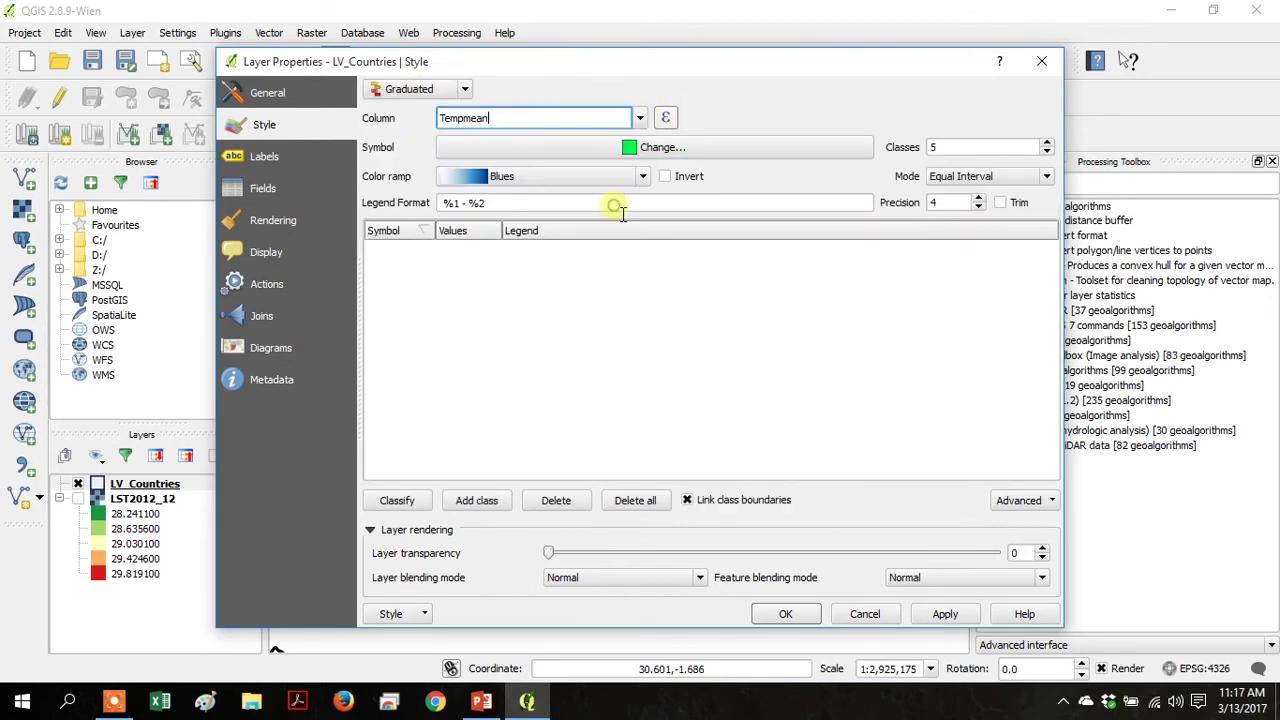
click(668, 155)
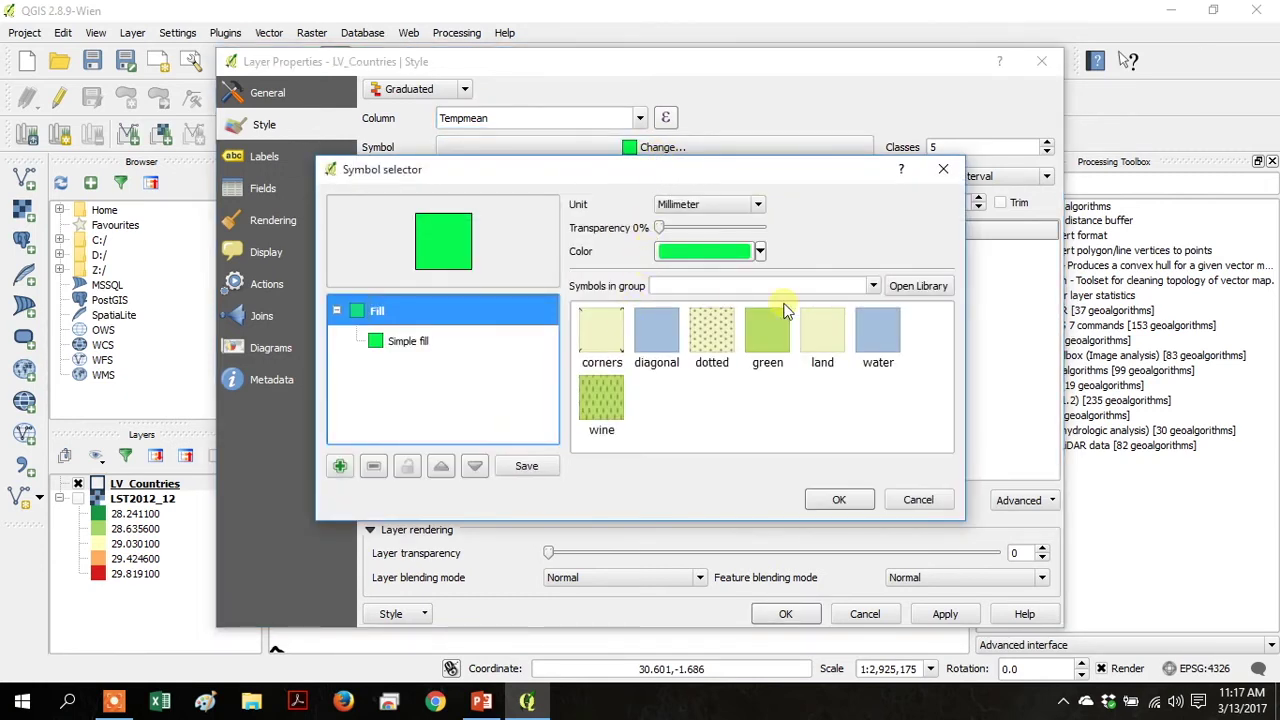
click(912, 500)
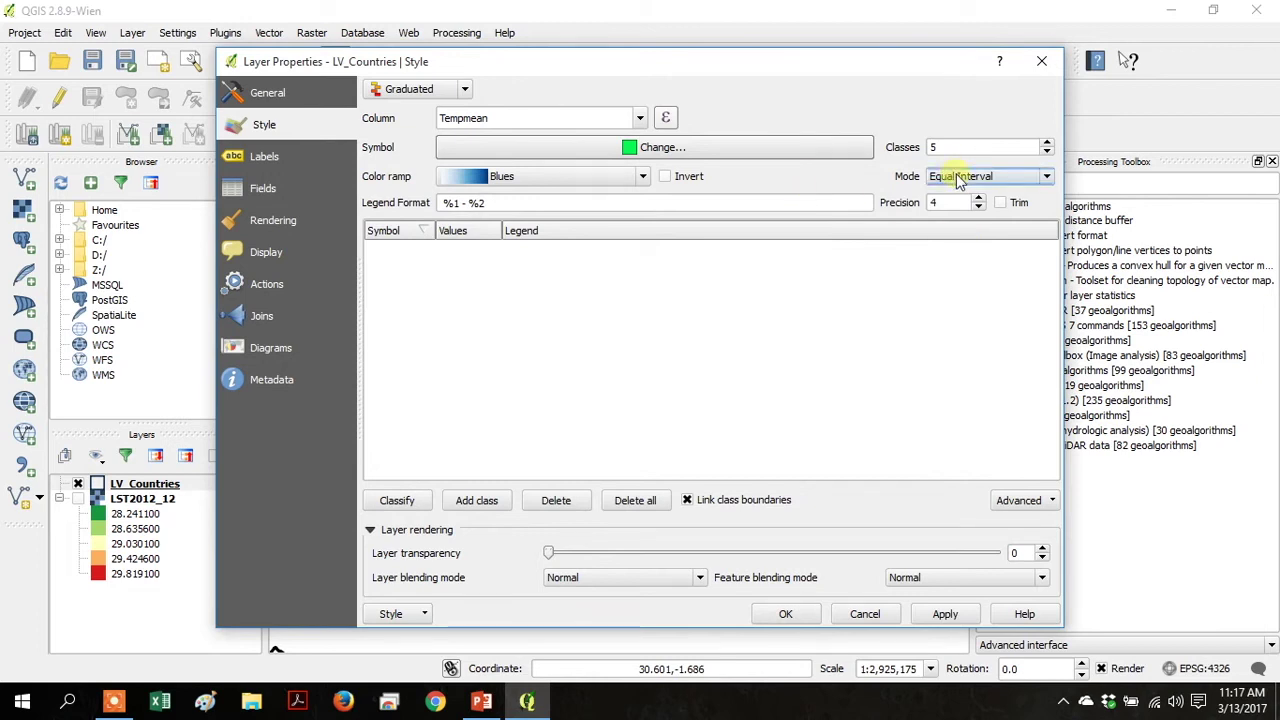
click(398, 500)
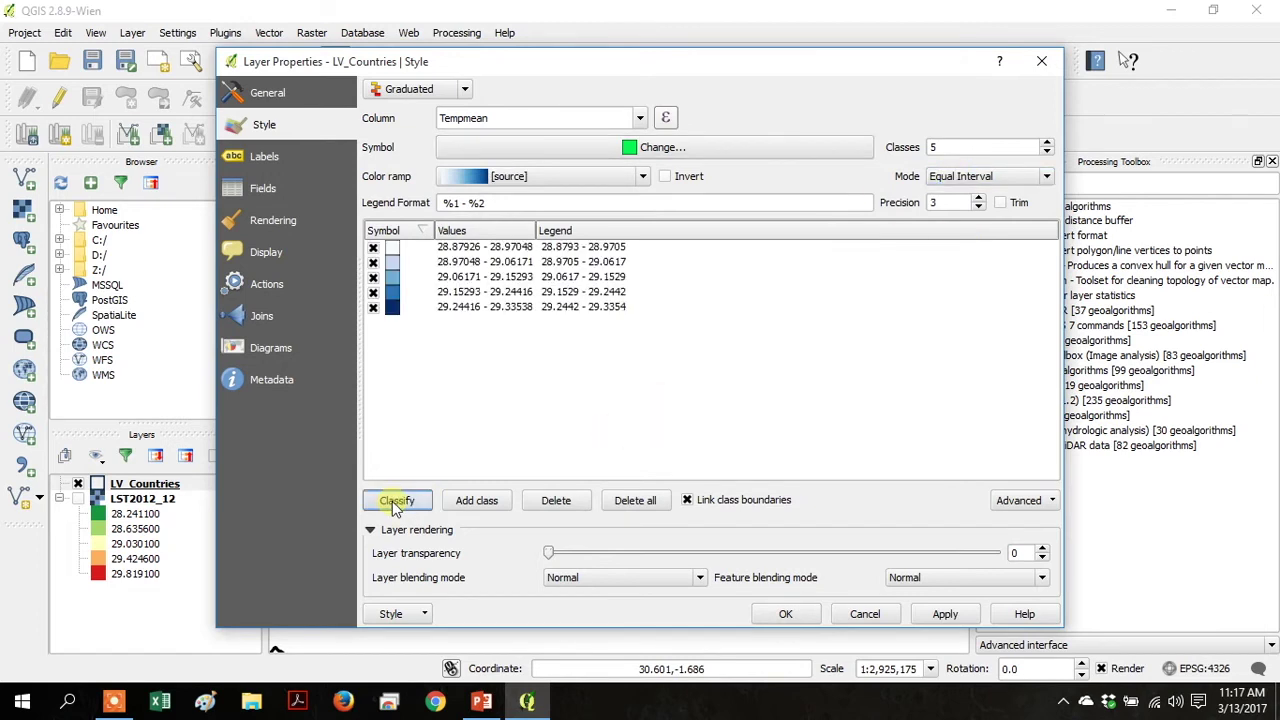
click(802, 615)
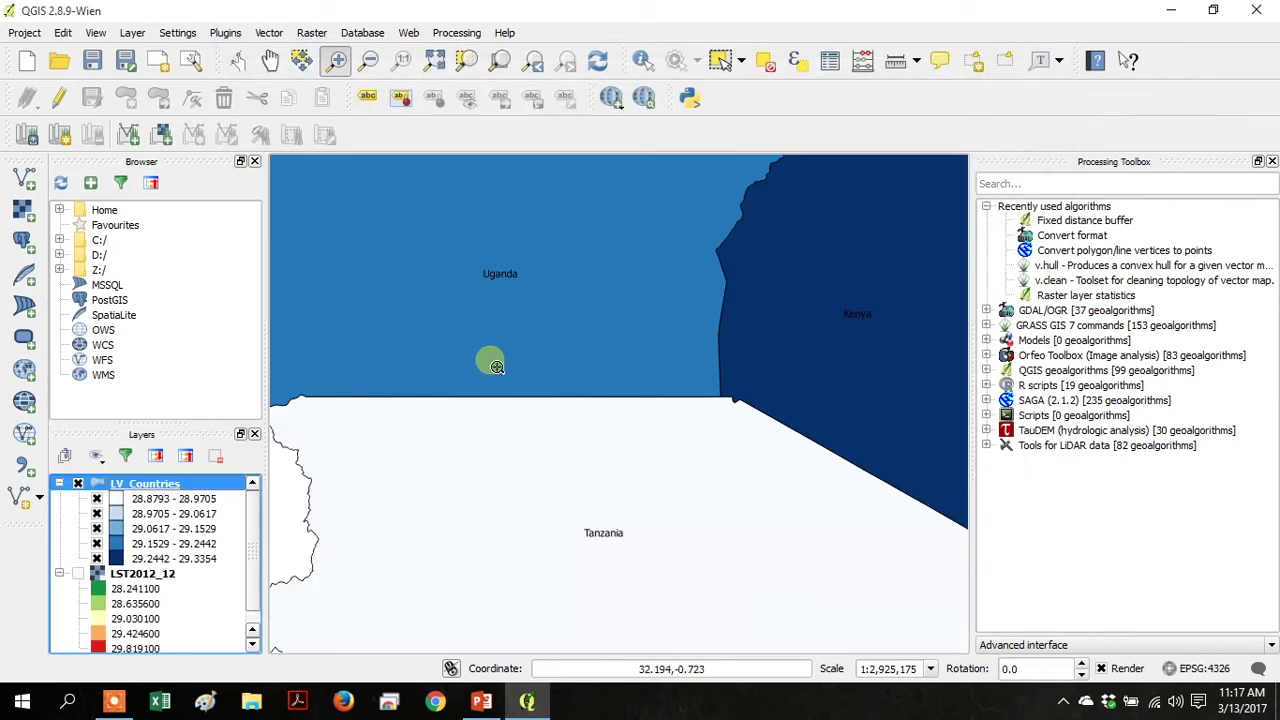
Zoom the map to the LV_Countries layer so all three countries show in full.
click(369, 60)
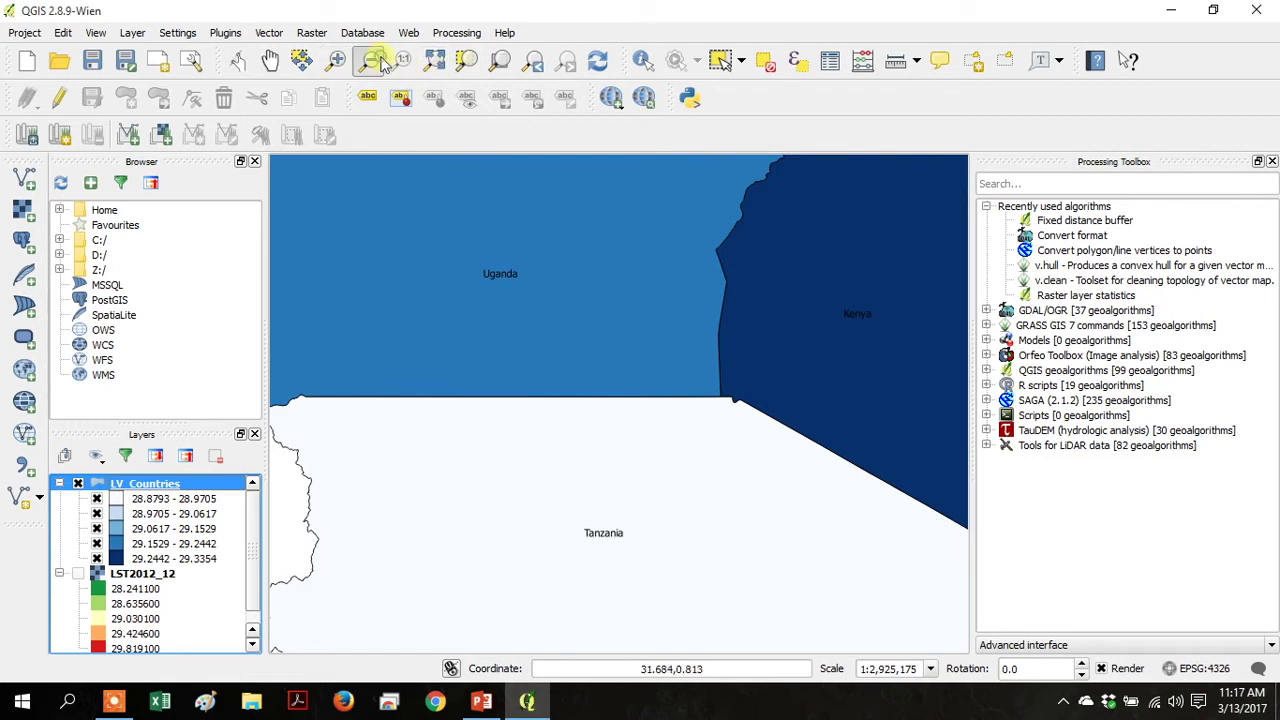
right_click(155, 492)
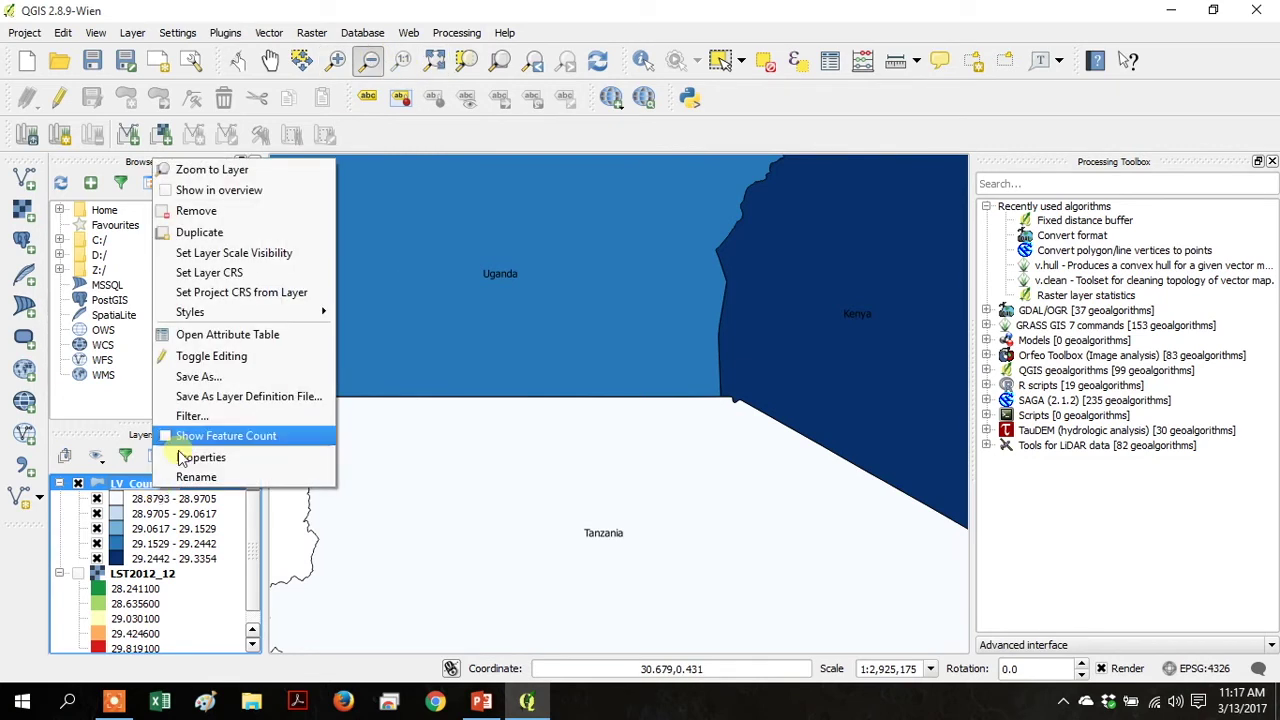
click(218, 174)
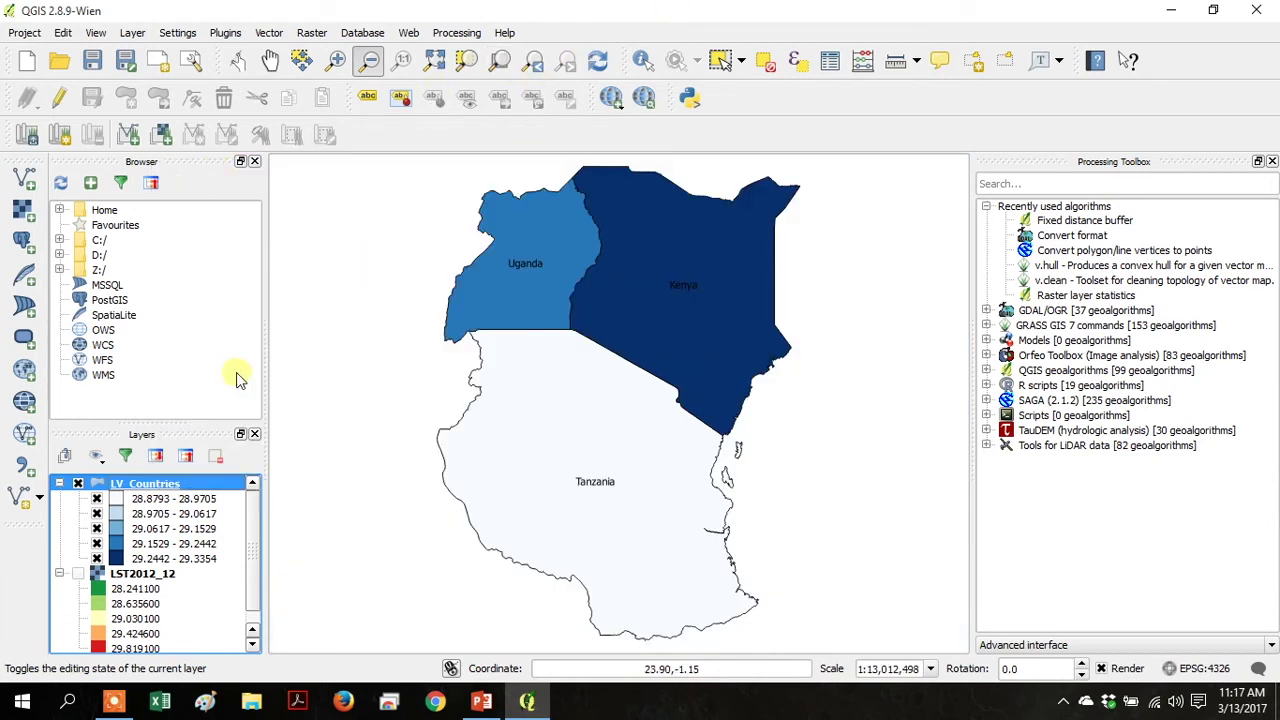
Reclassify the LV_Countries Tempmean style into 3 classes.
right_click(155, 488)
click(195, 452)
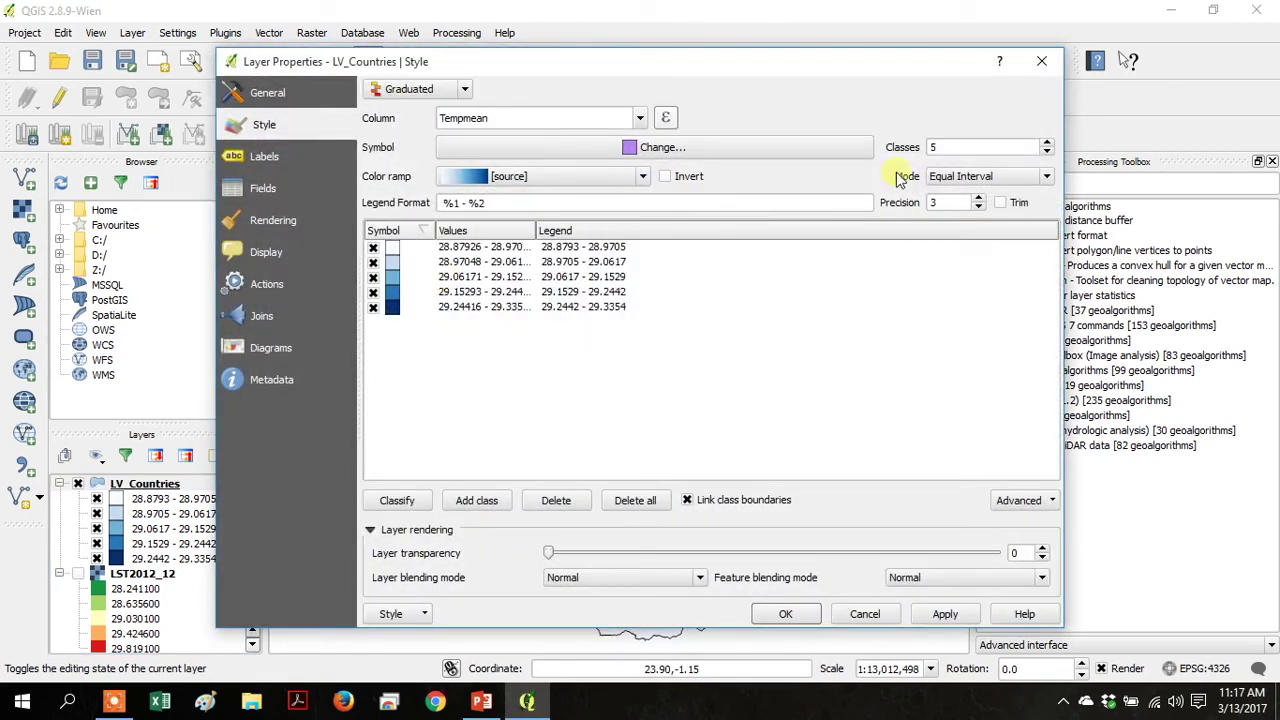
click(1047, 152)
click(1047, 152)
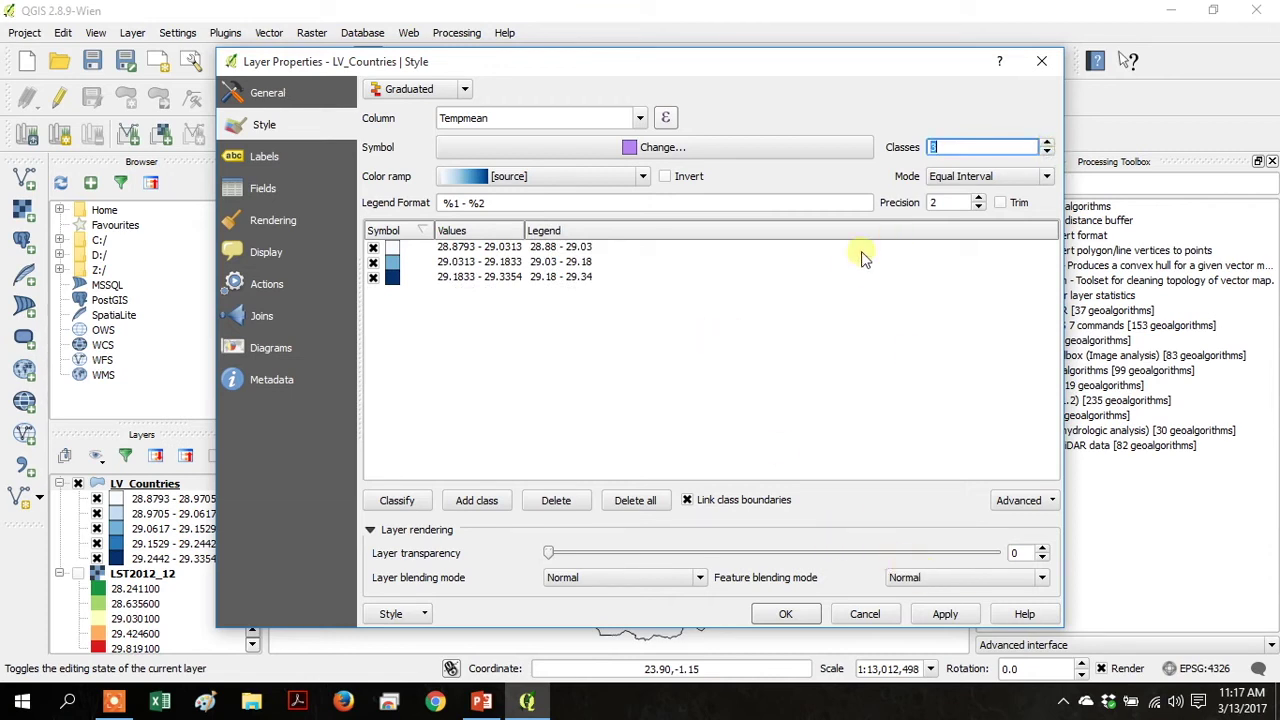
click(407, 503)
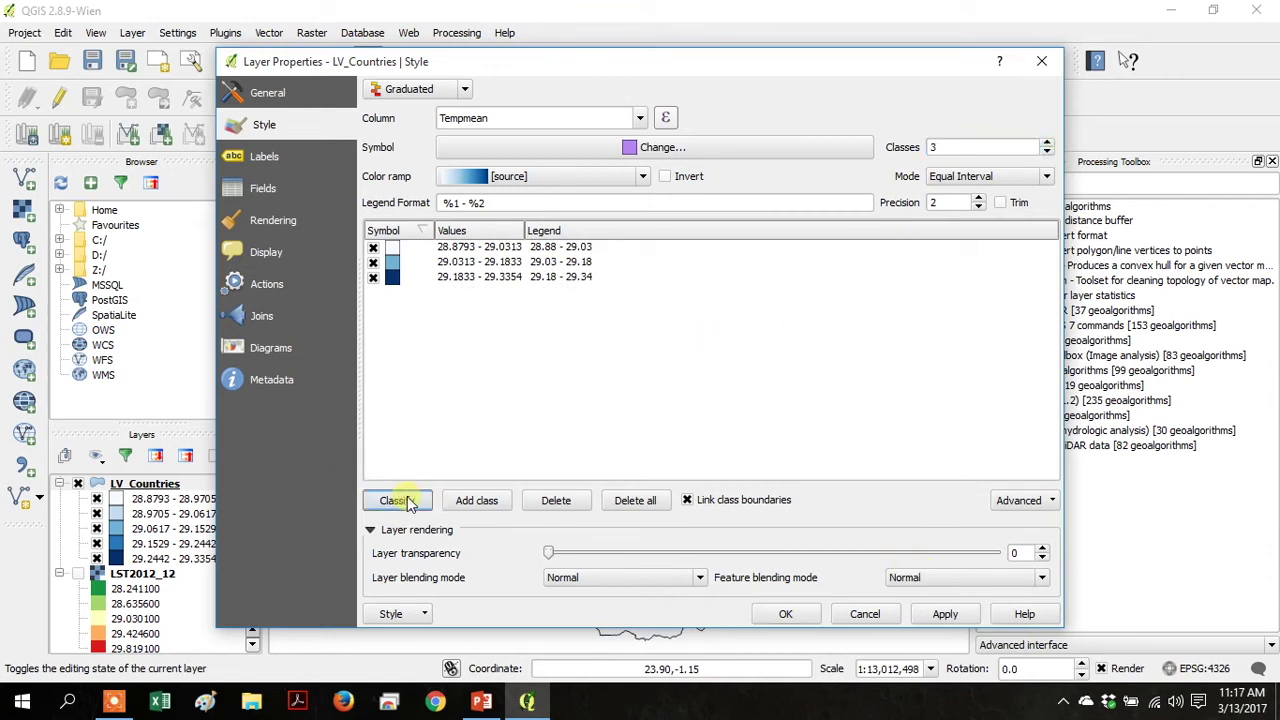
Recolour the classes with the OrRd colour ramp instead of GnBu and apply.
click(645, 176)
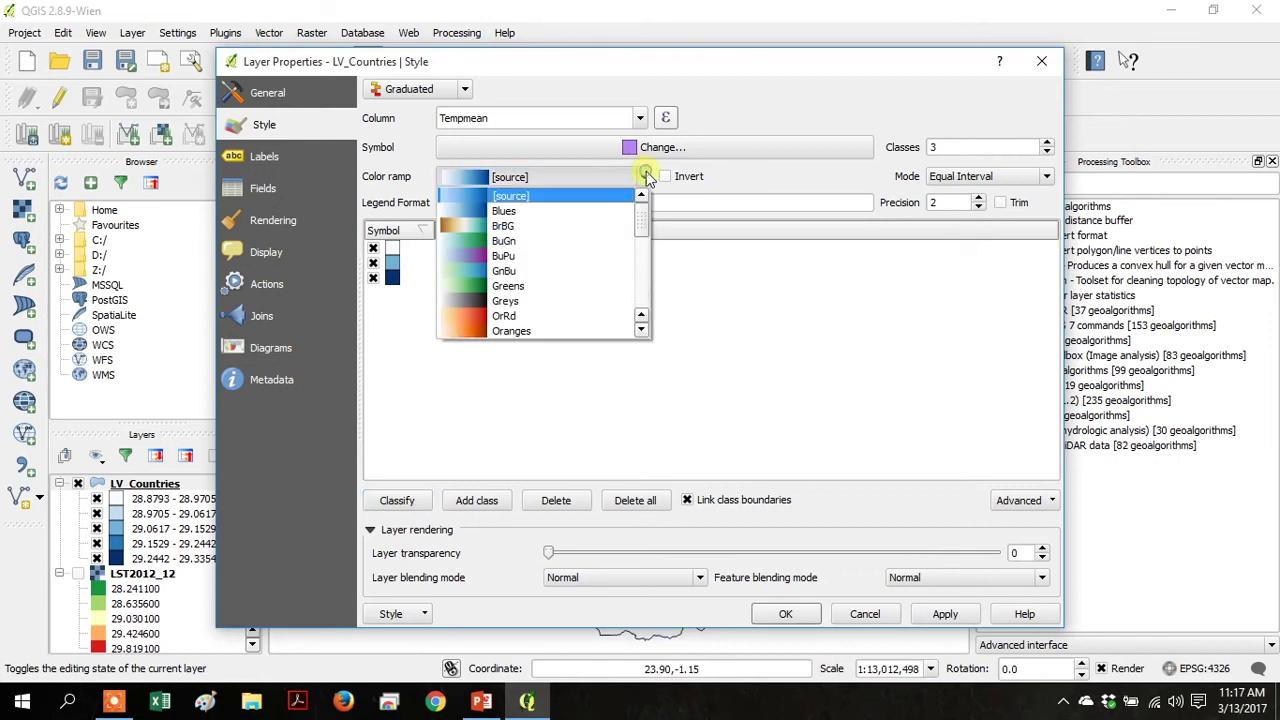
click(582, 270)
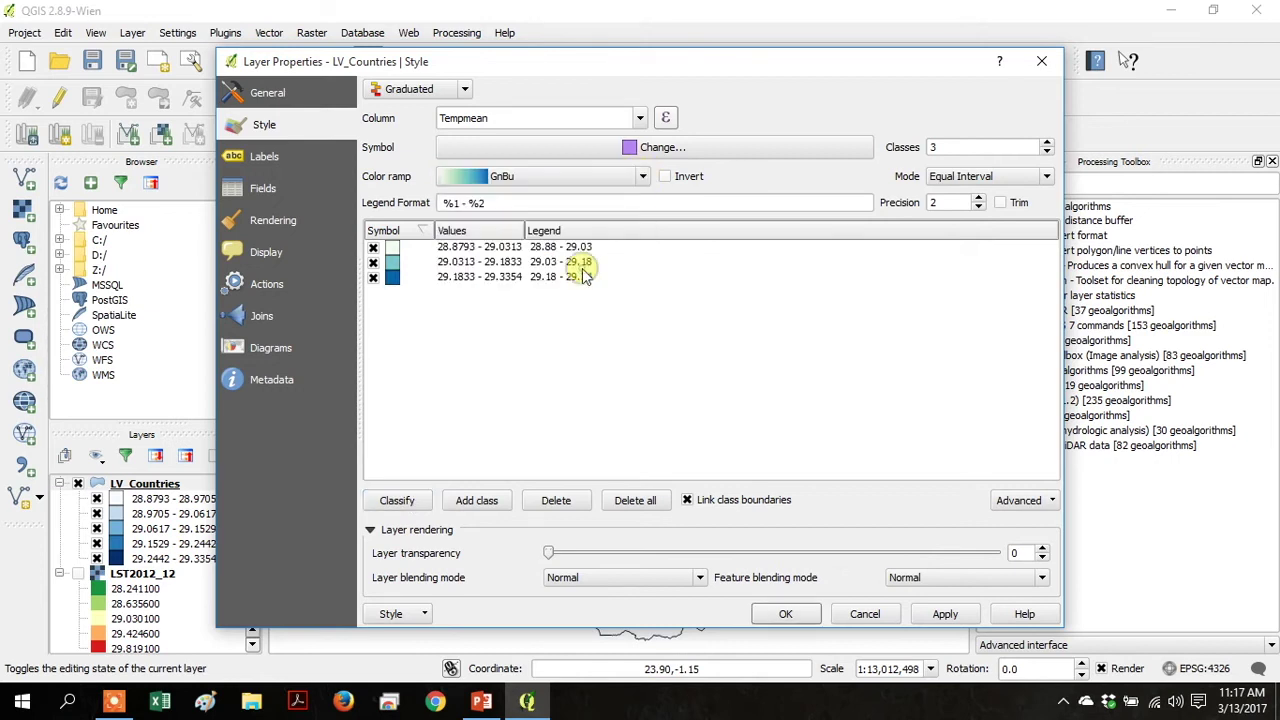
click(640, 177)
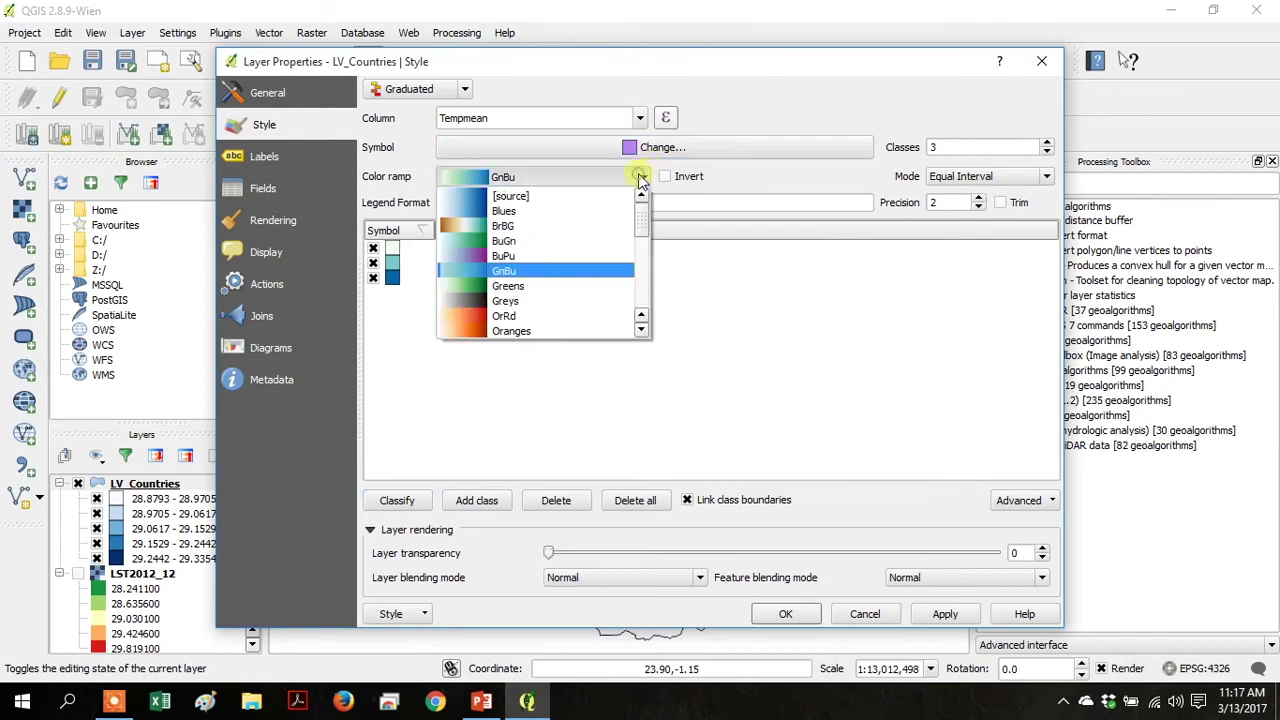
click(607, 316)
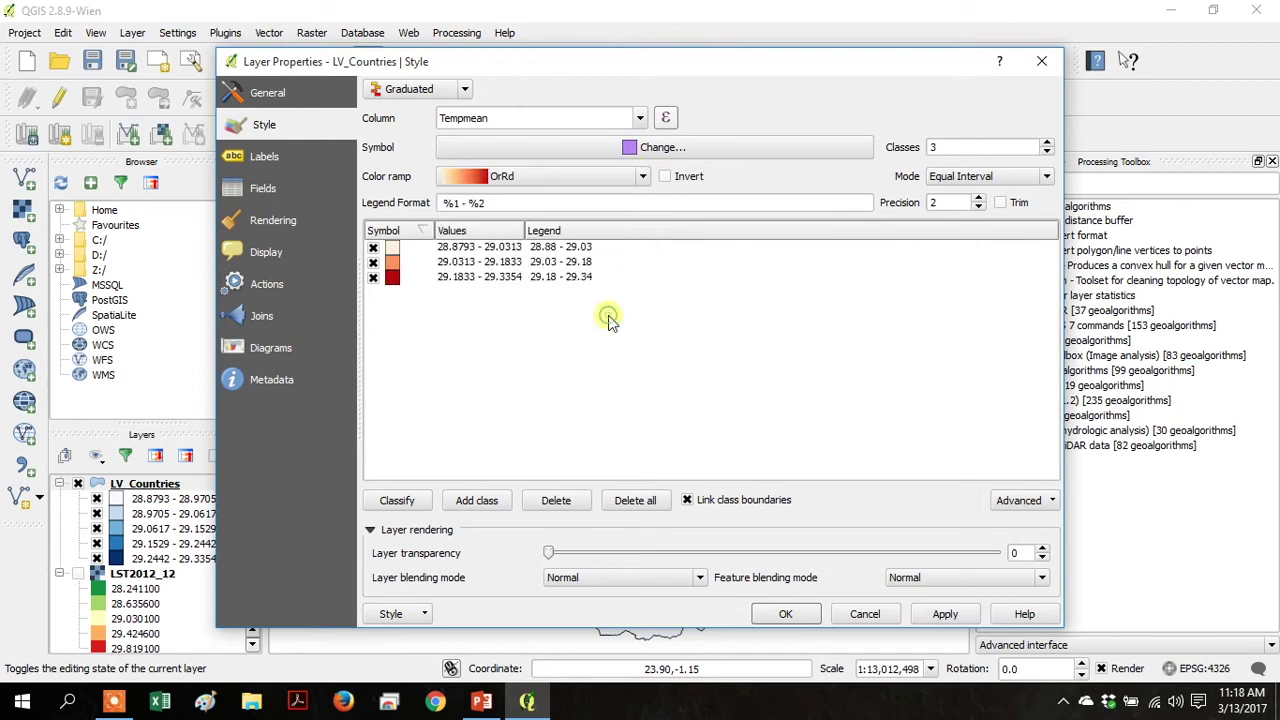
click(788, 614)
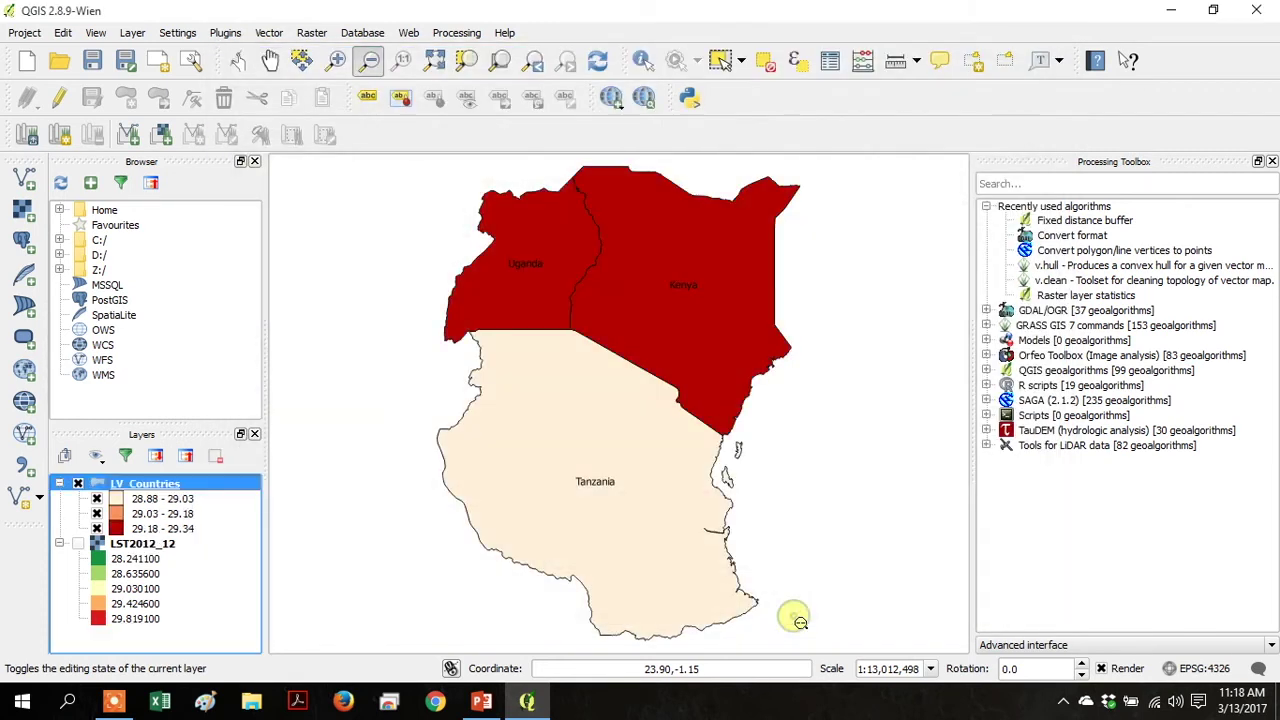
Set LV_Countries to 4 Tempmean classes using Natural Breaks (Jenks) mode and apply.
right_click(180, 484)
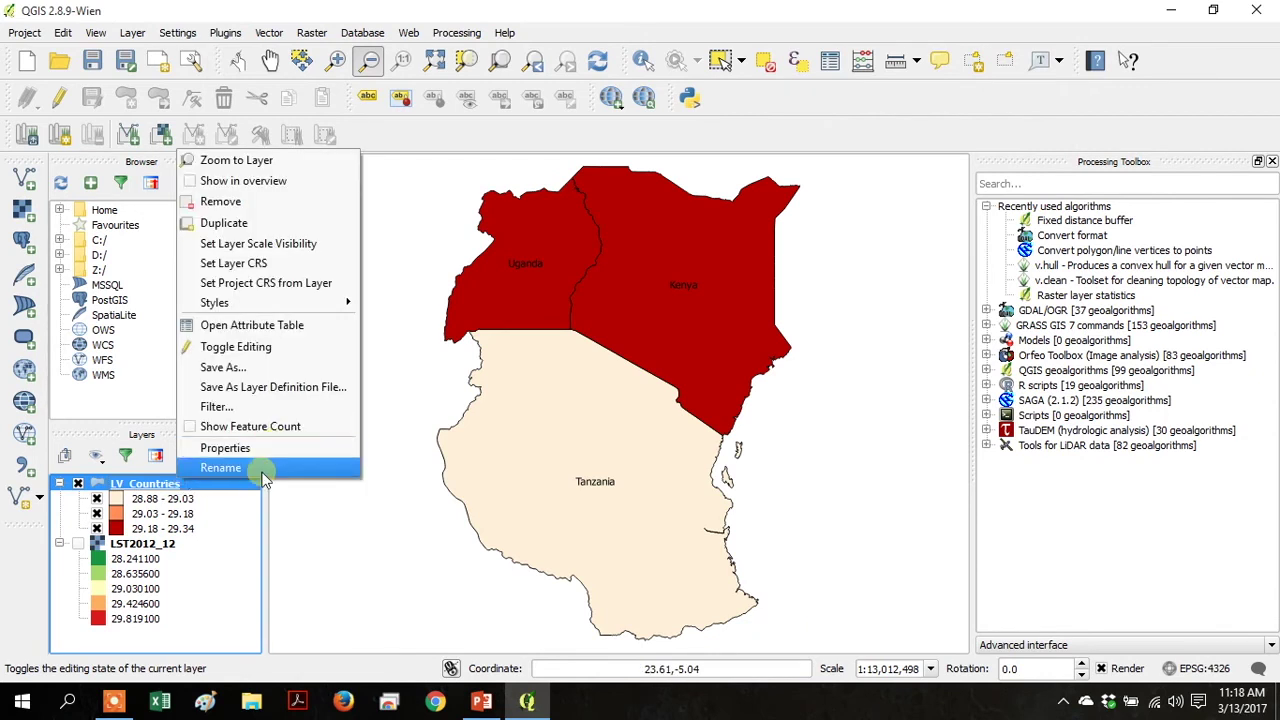
click(270, 452)
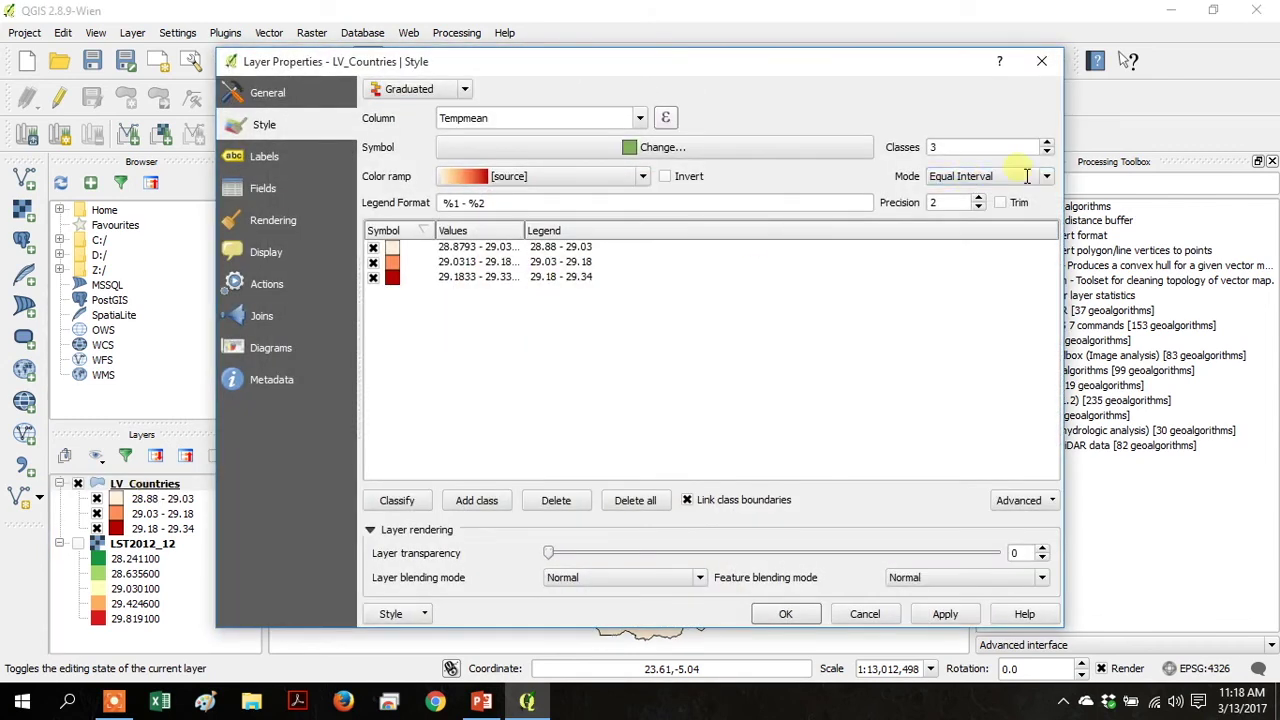
click(1046, 143)
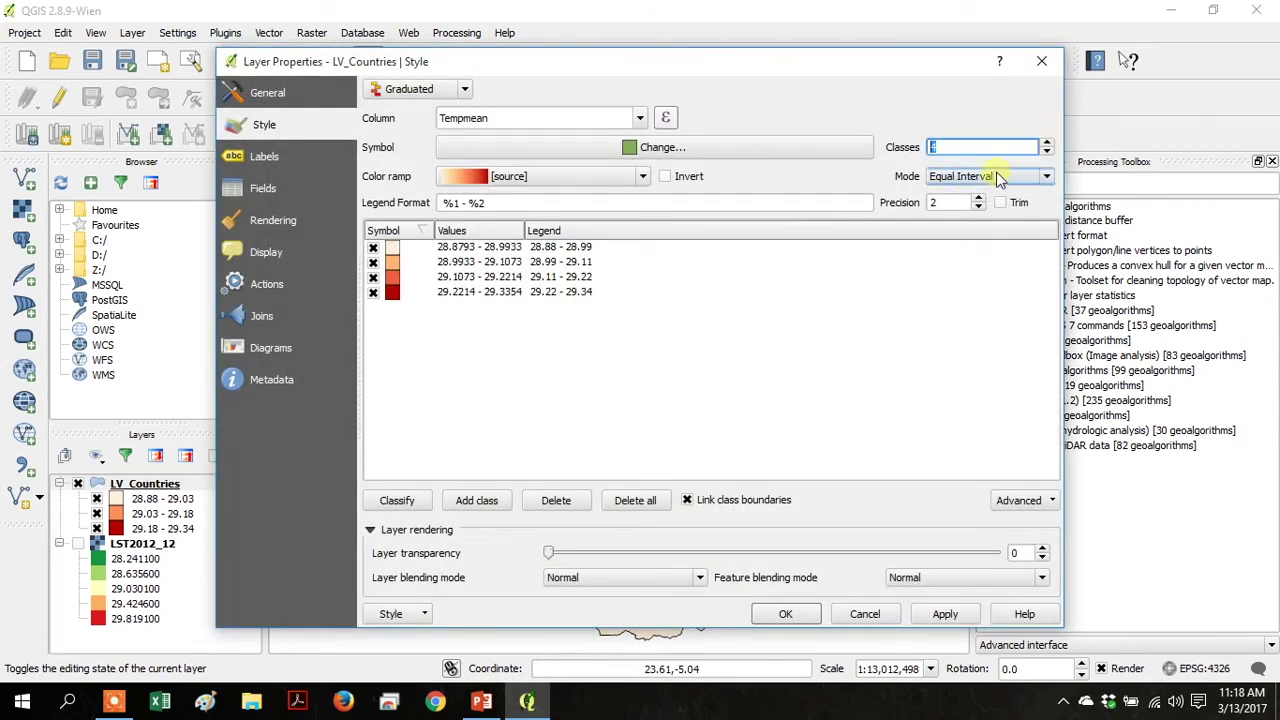
click(998, 177)
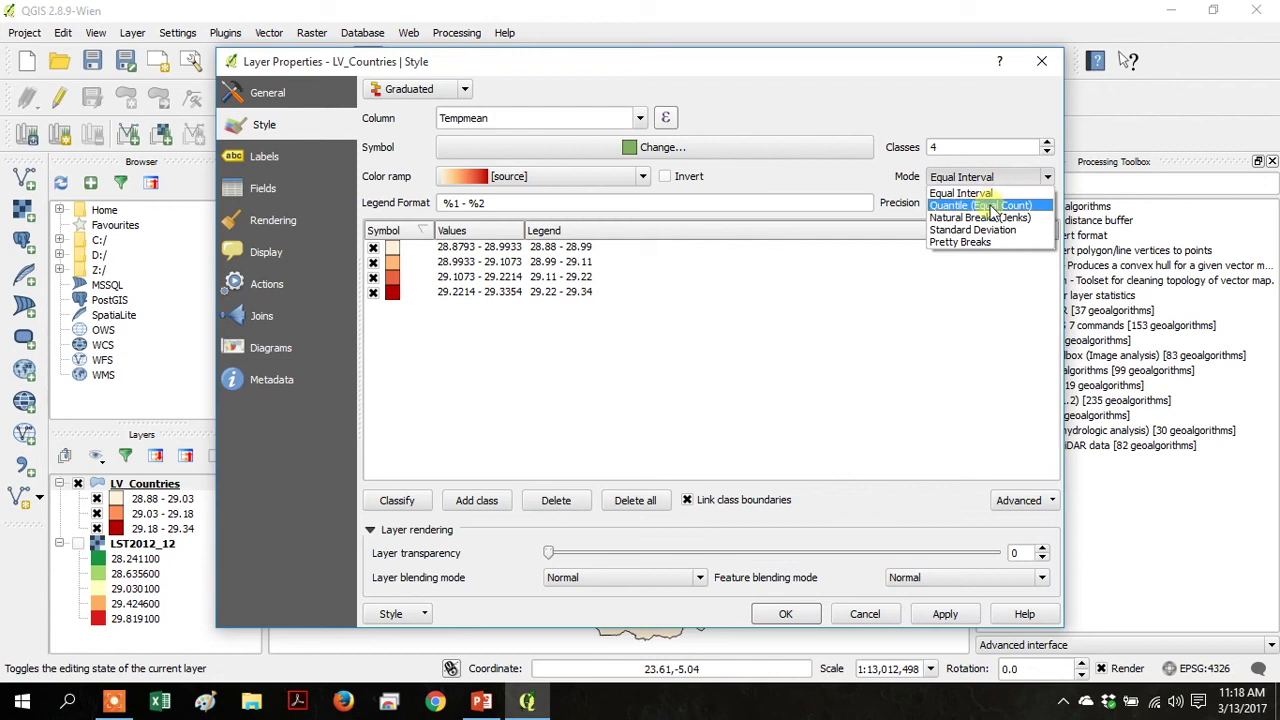
click(995, 218)
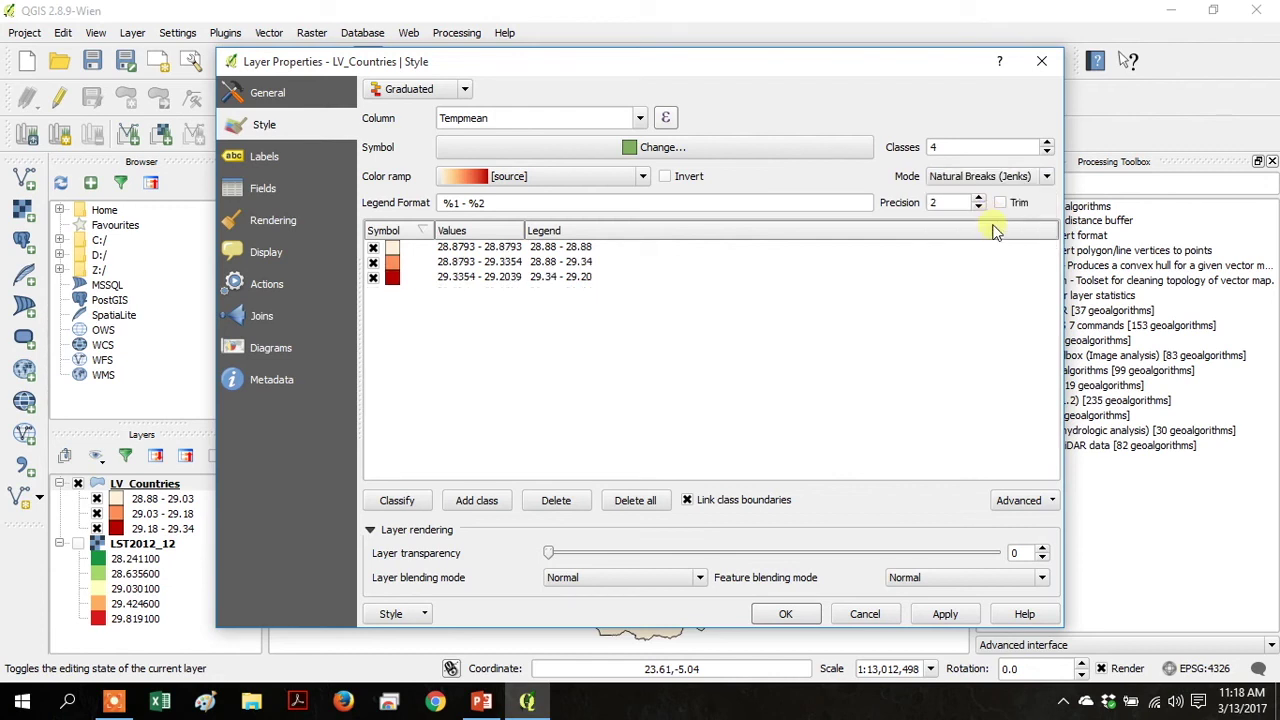
click(958, 622)
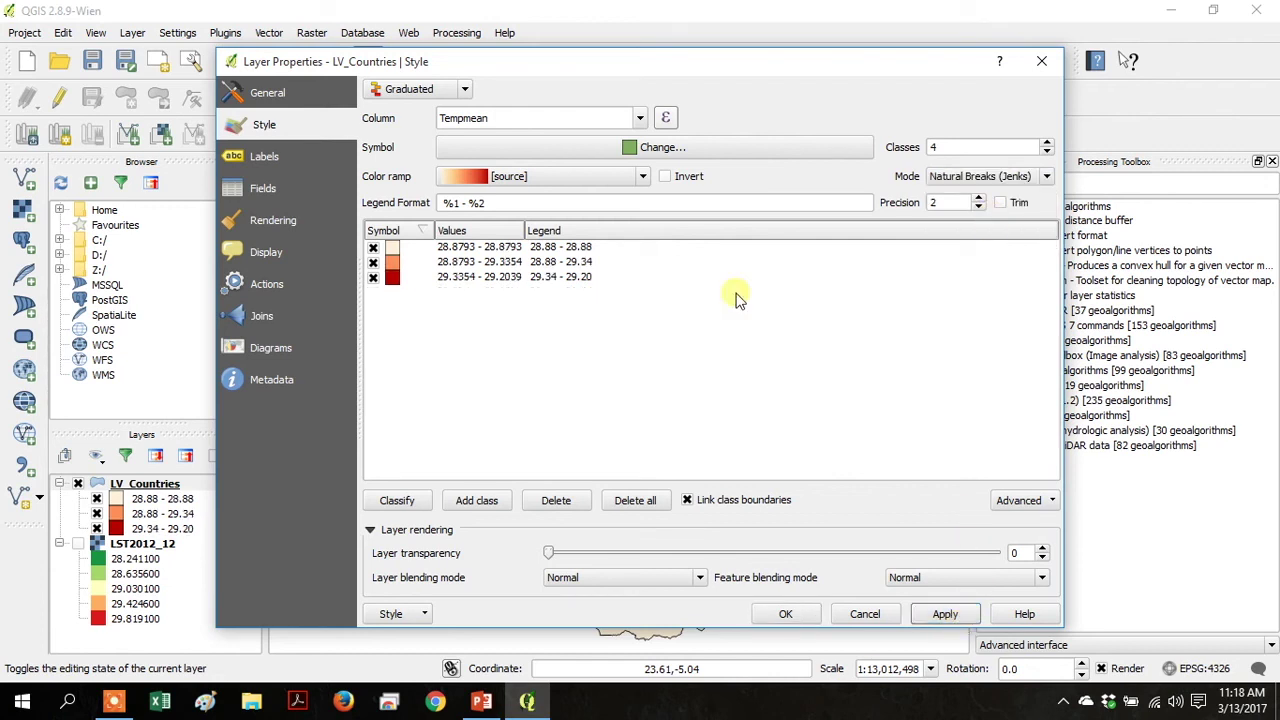
click(806, 613)
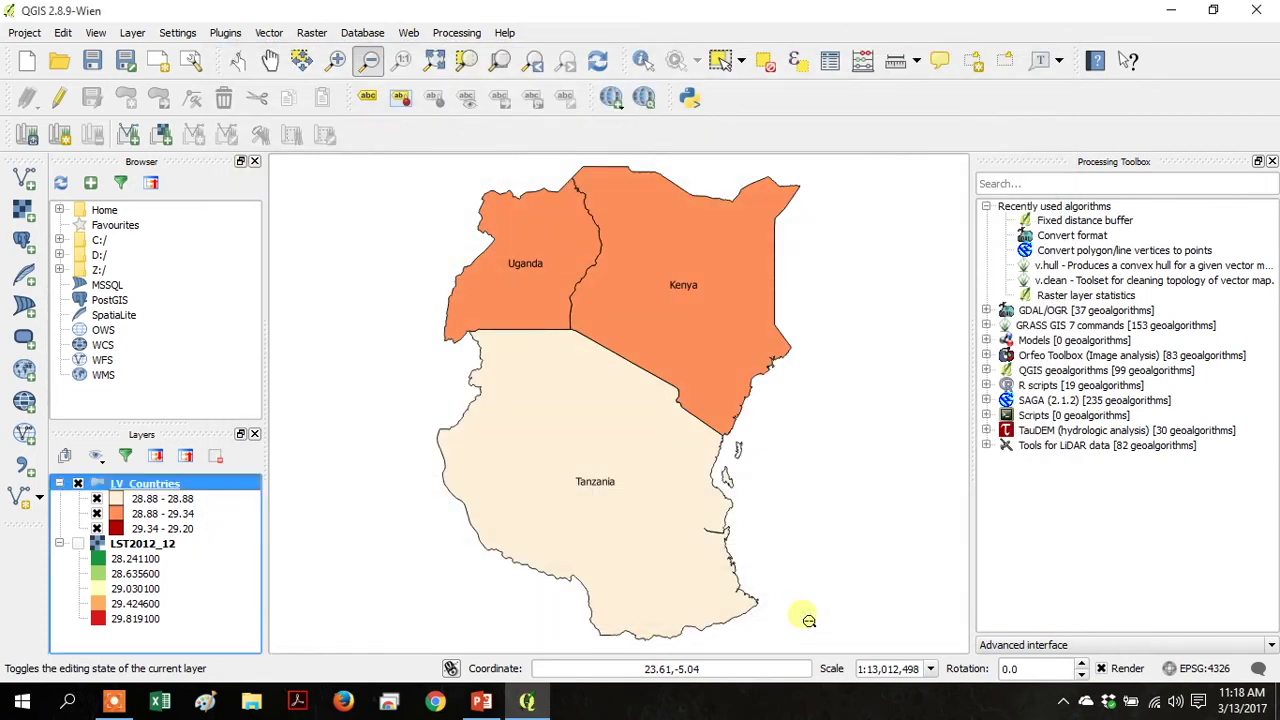
Switch the LV_Countries classification mode to Standard Deviation, giving four Tempmean classes.
right_click(168, 486)
click(228, 455)
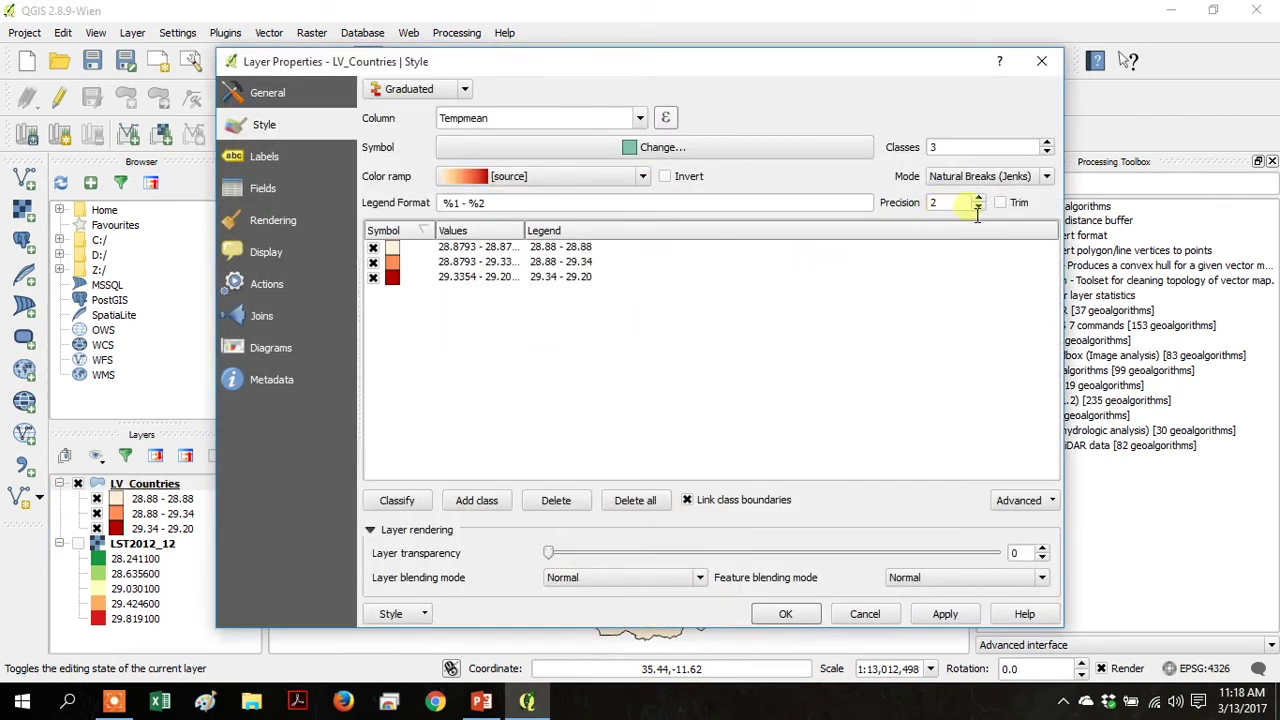
click(1003, 177)
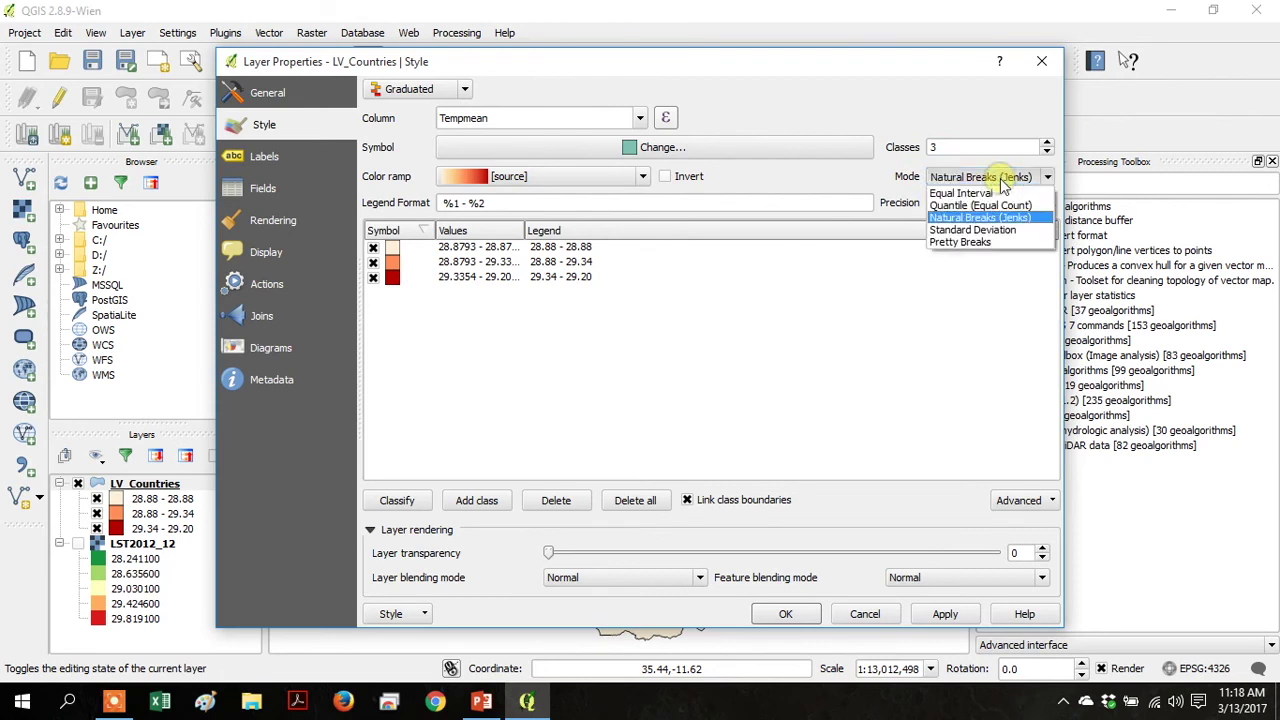
click(995, 230)
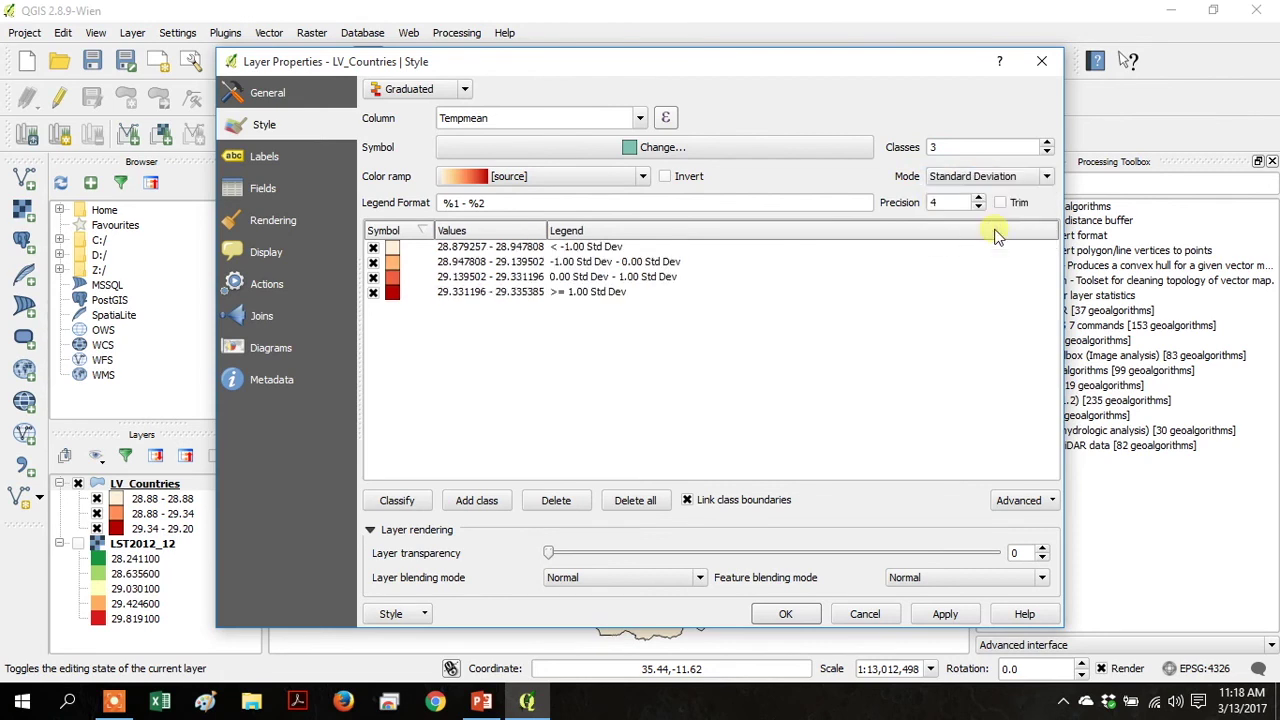
click(944, 614)
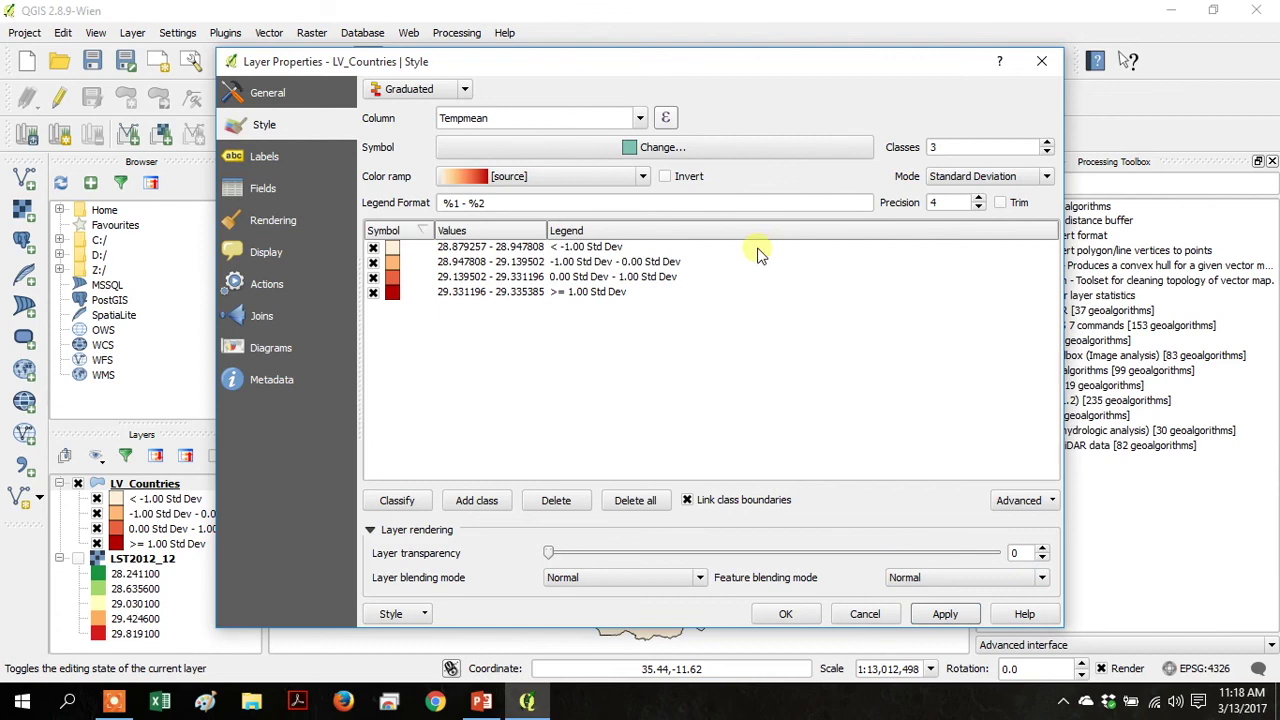
drag(655, 66, 719, 31)
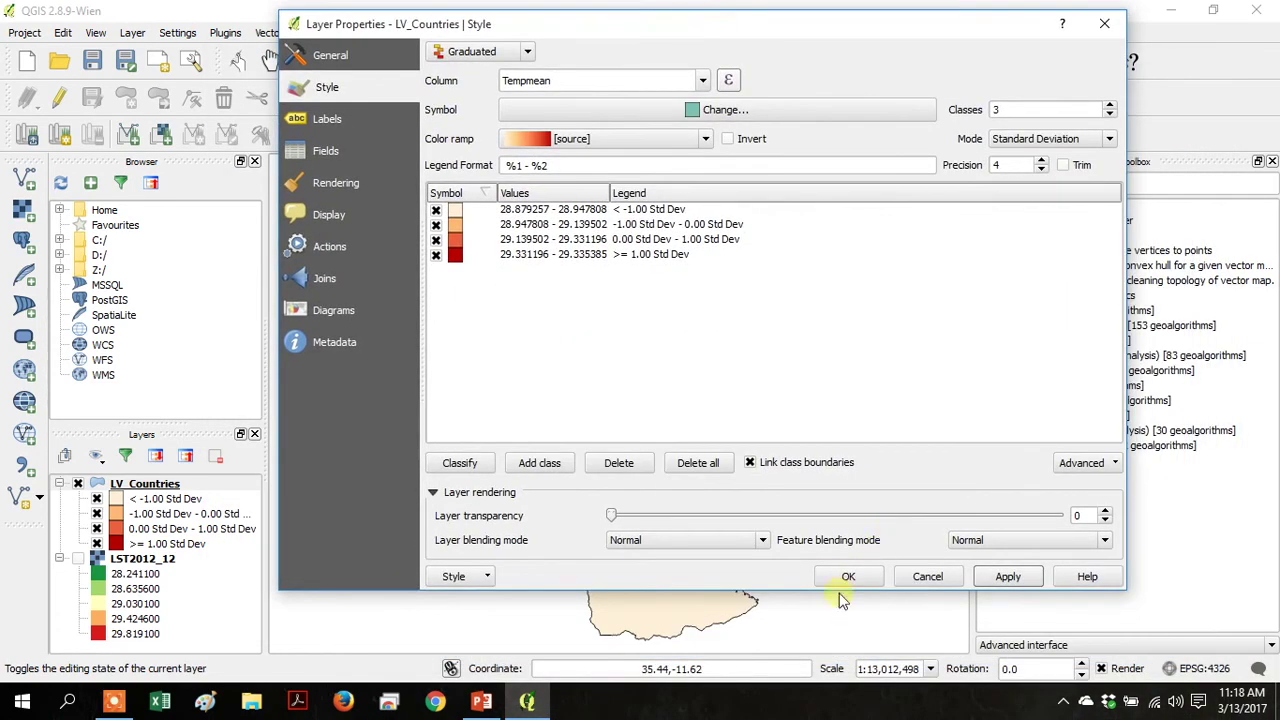
click(846, 577)
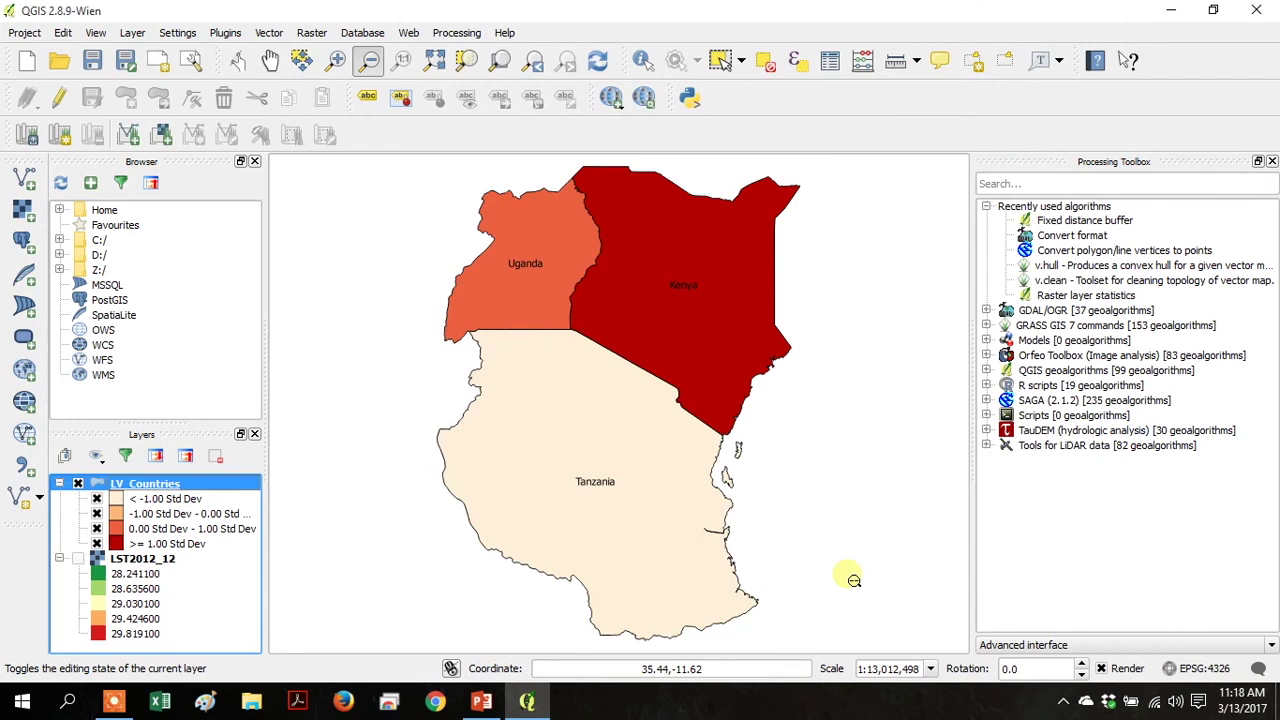
In LV_Countries' Labels settings, label each country with its Tempmean field value.
right_click(157, 487)
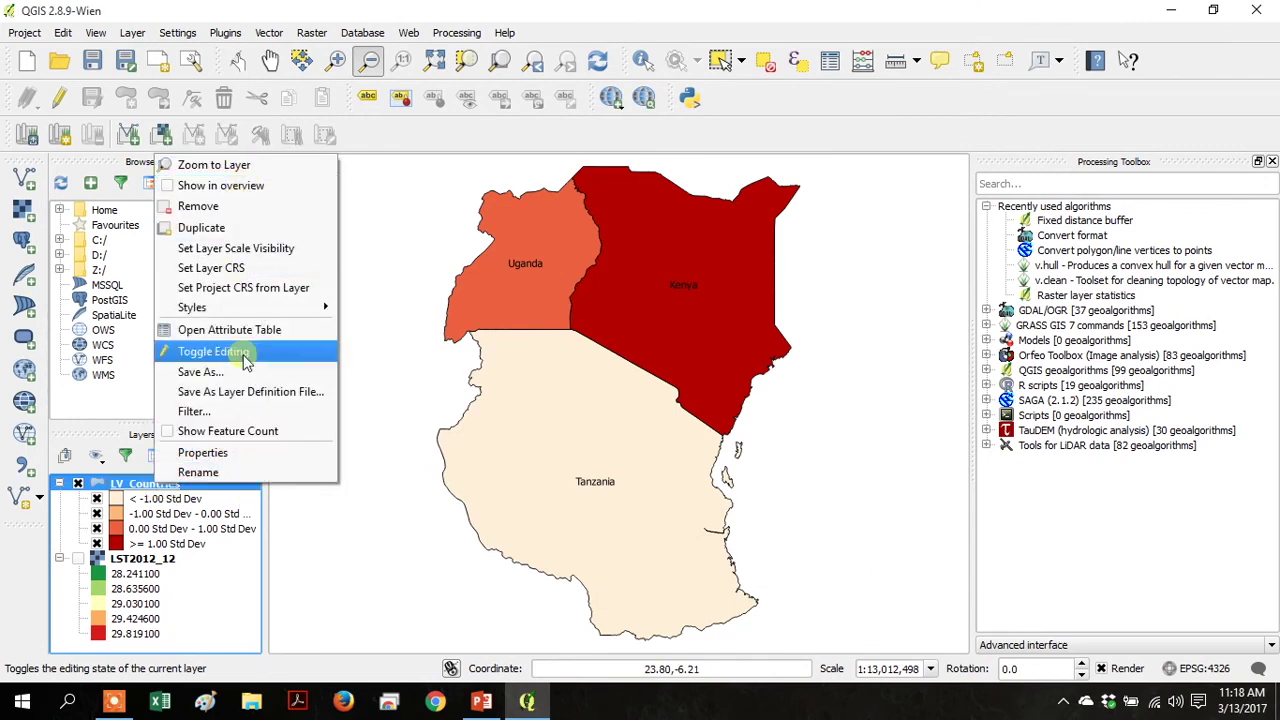
click(229, 458)
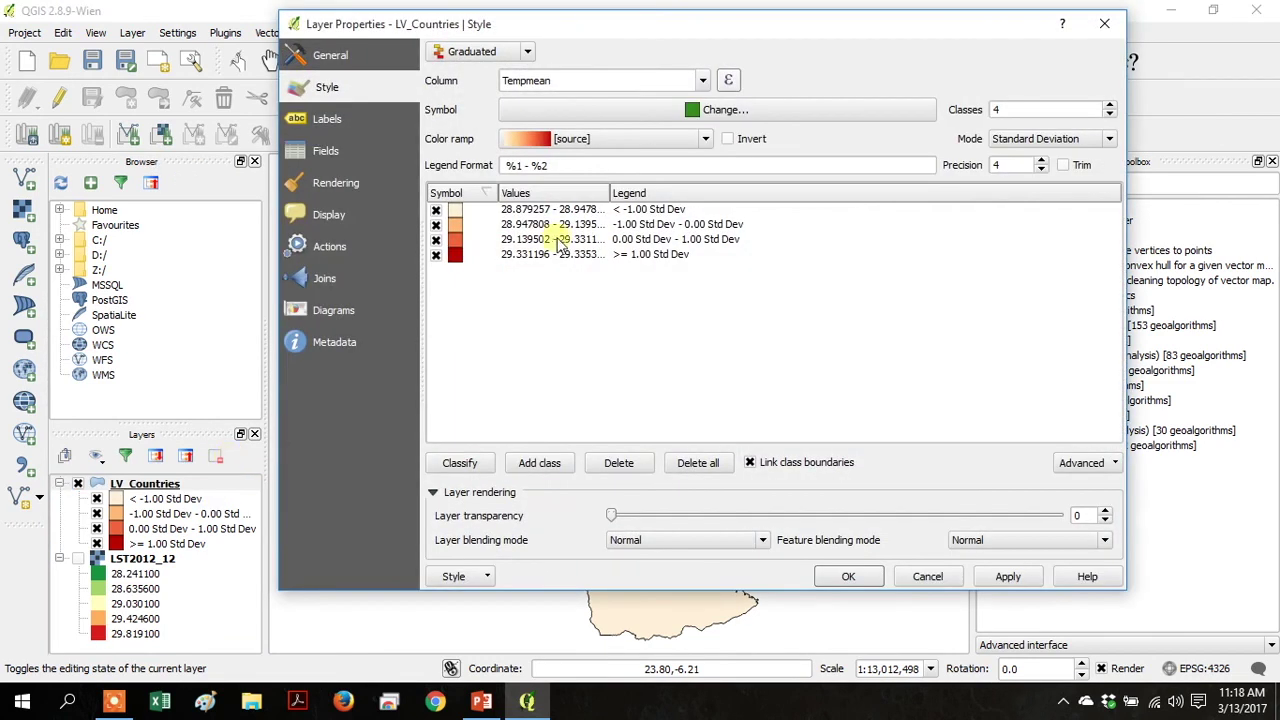
click(332, 119)
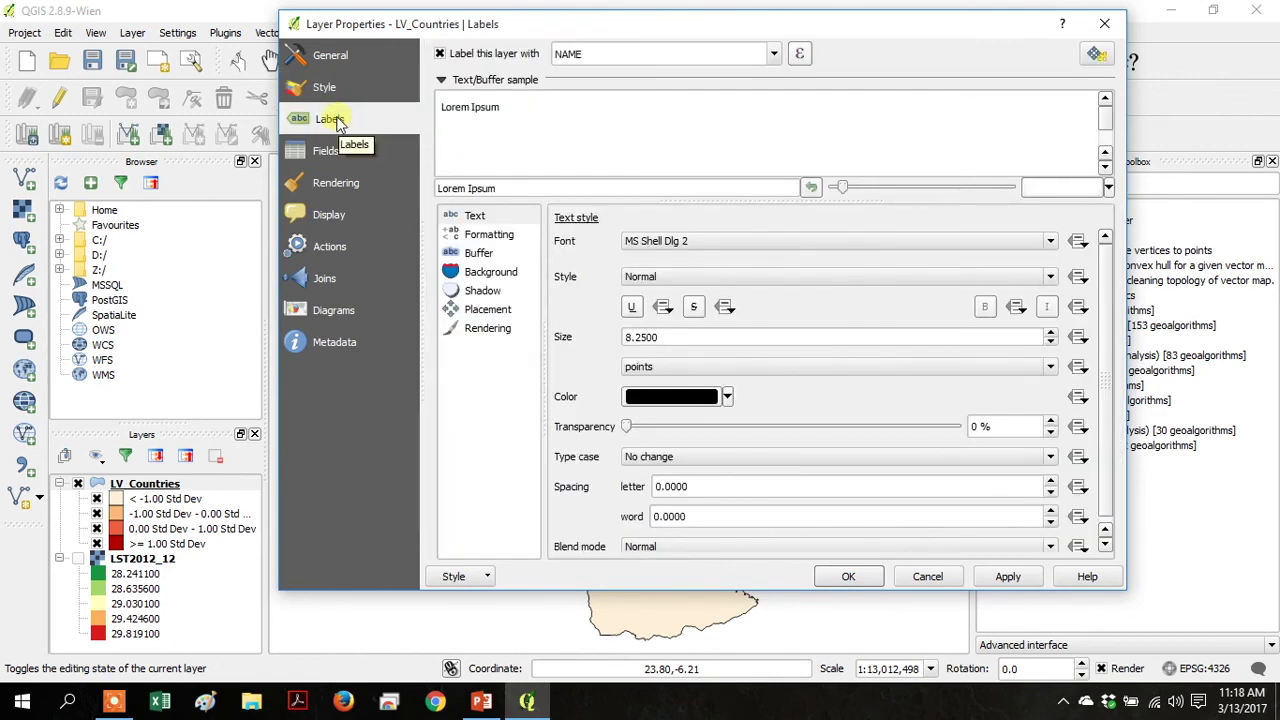
click(773, 55)
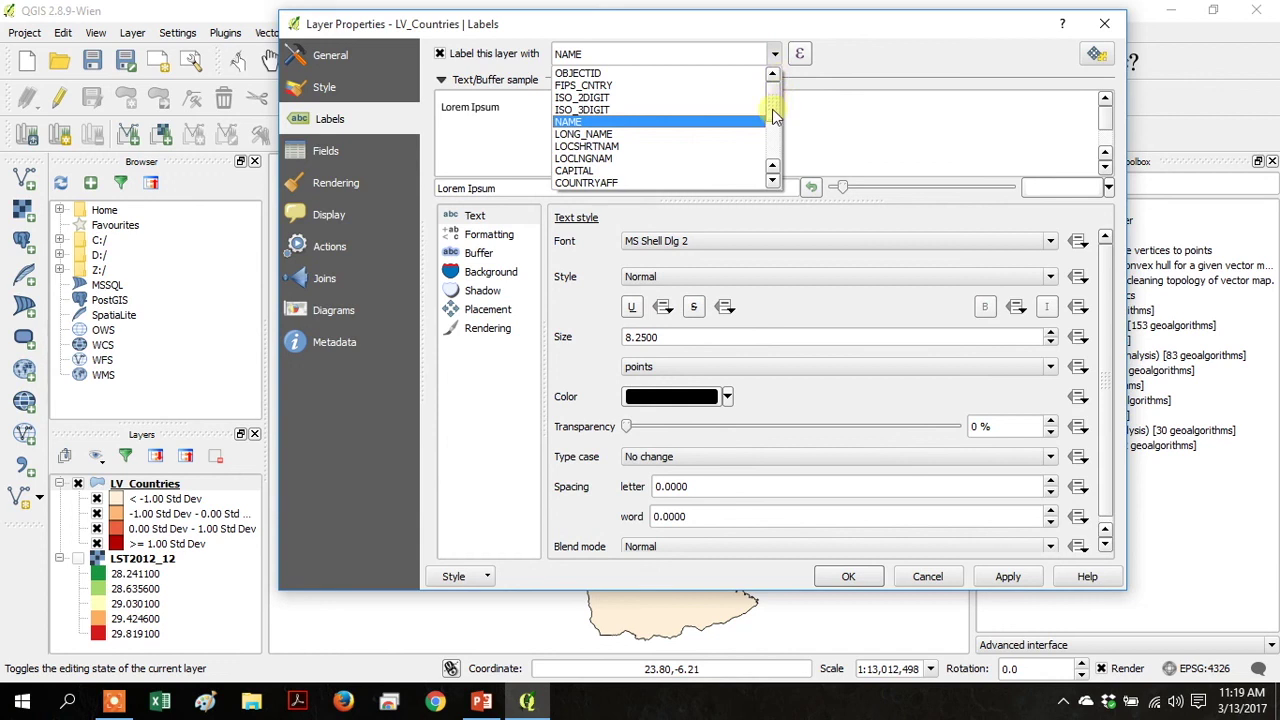
scroll(773, 115, down, 4)
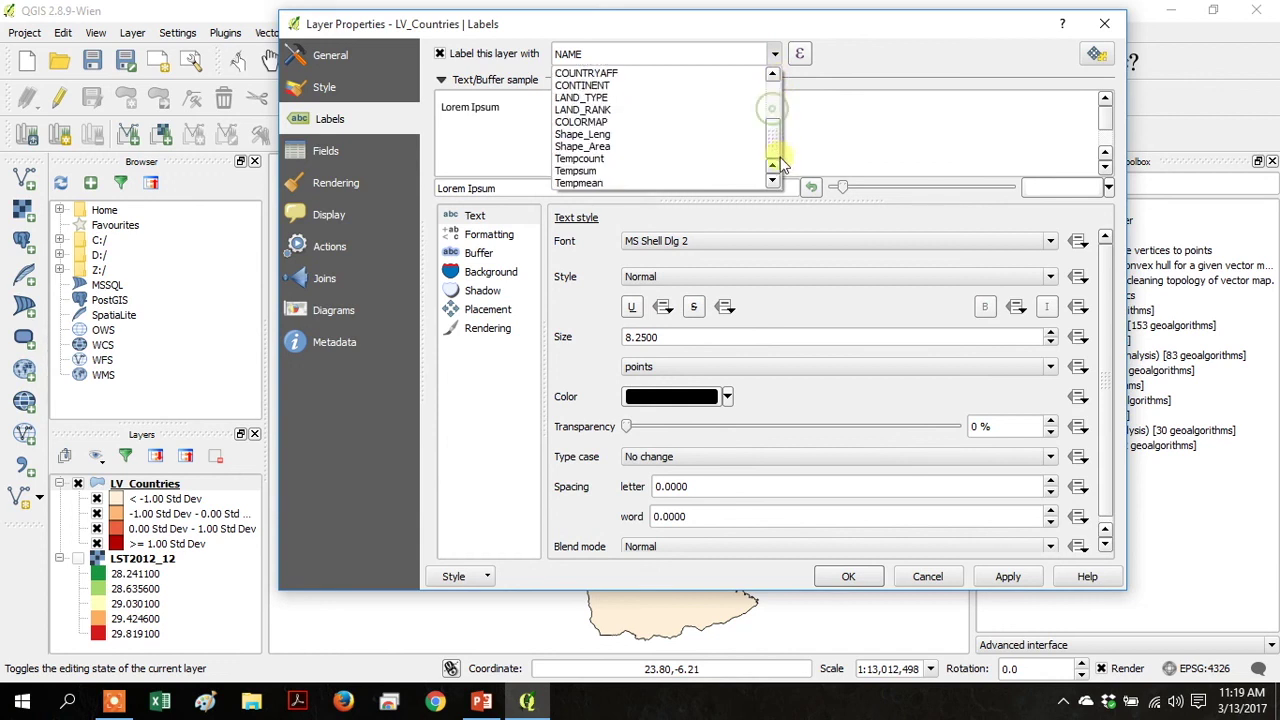
click(707, 184)
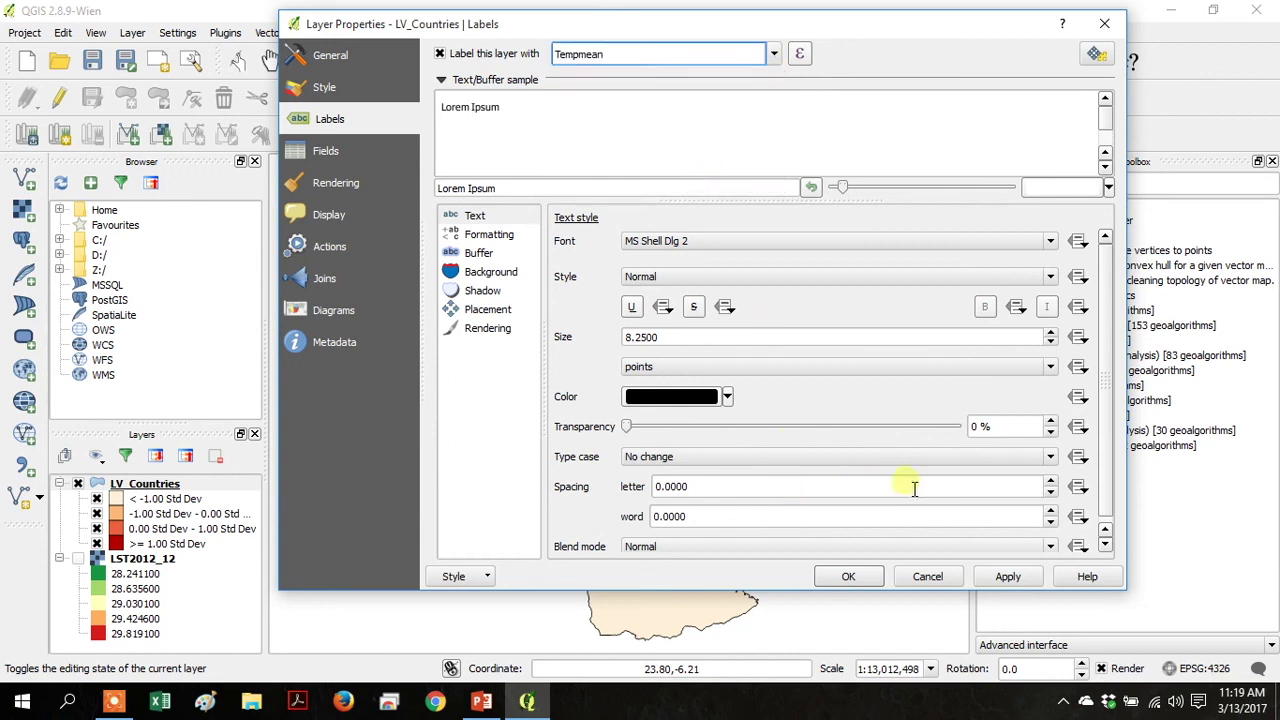
click(852, 584)
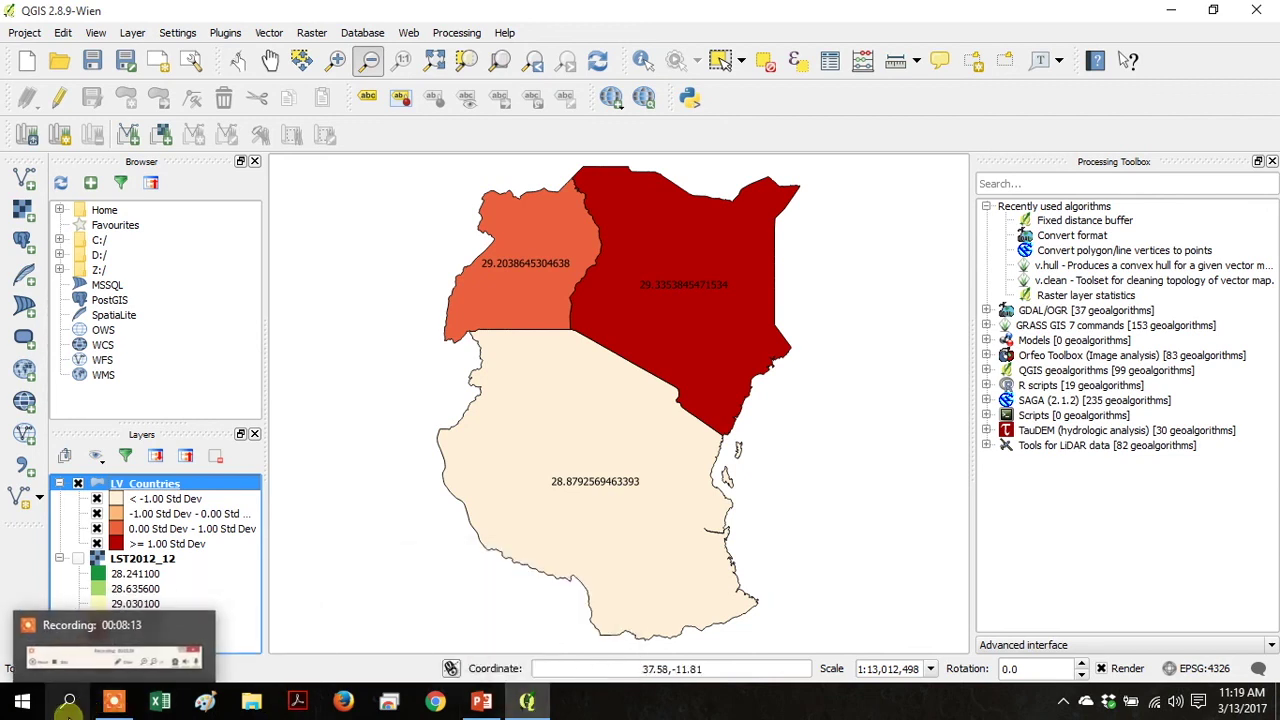
Review the map showing each country labelled with its Tempmean value, e.g. Uganda 29.2038645304638.
click(136, 704)
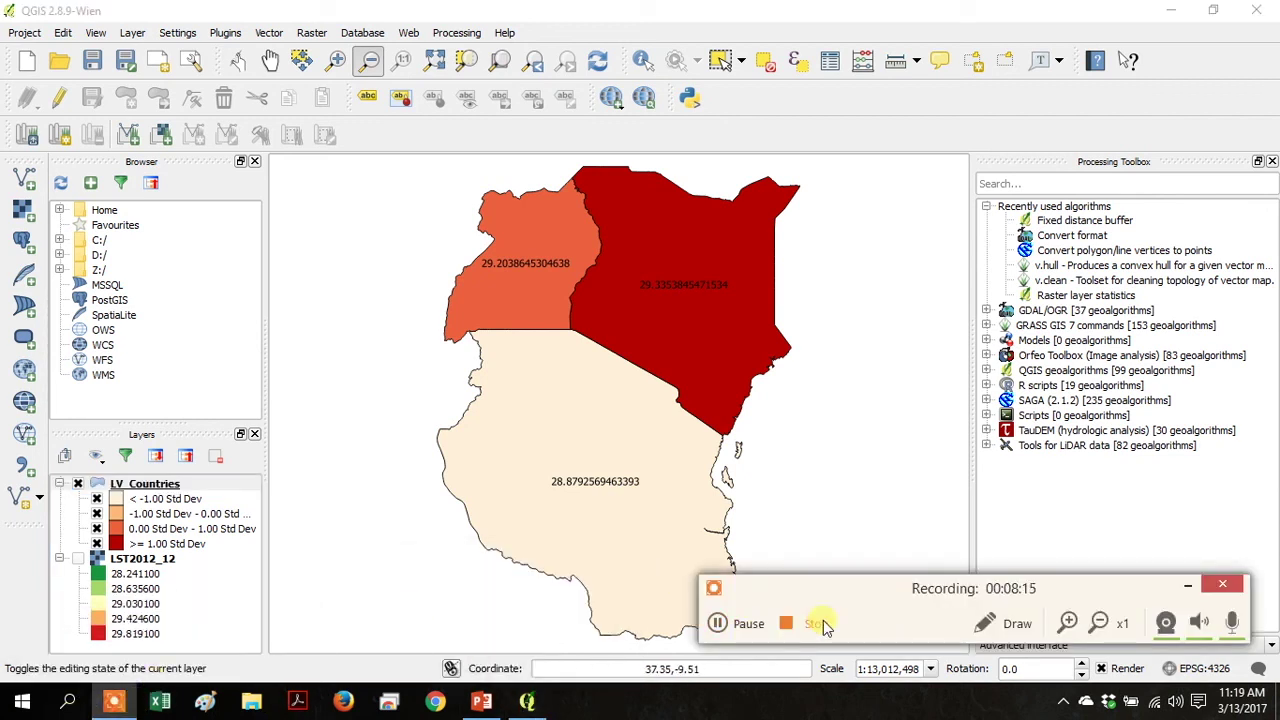